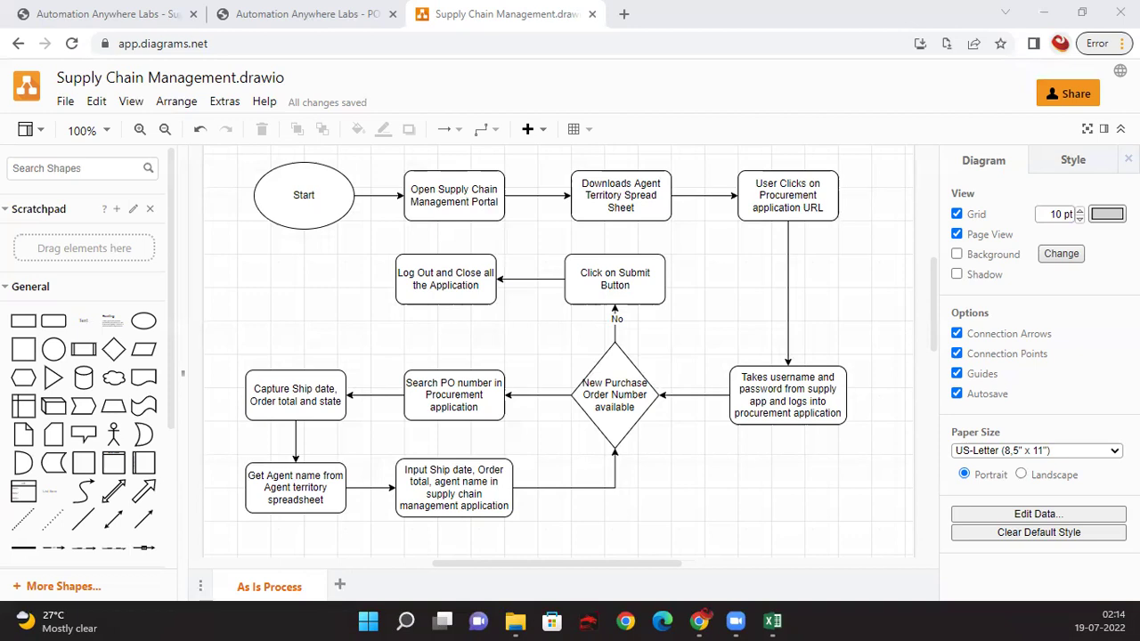
Step: Add a new blank page and rename it 'To Be Process'
click(340, 586)
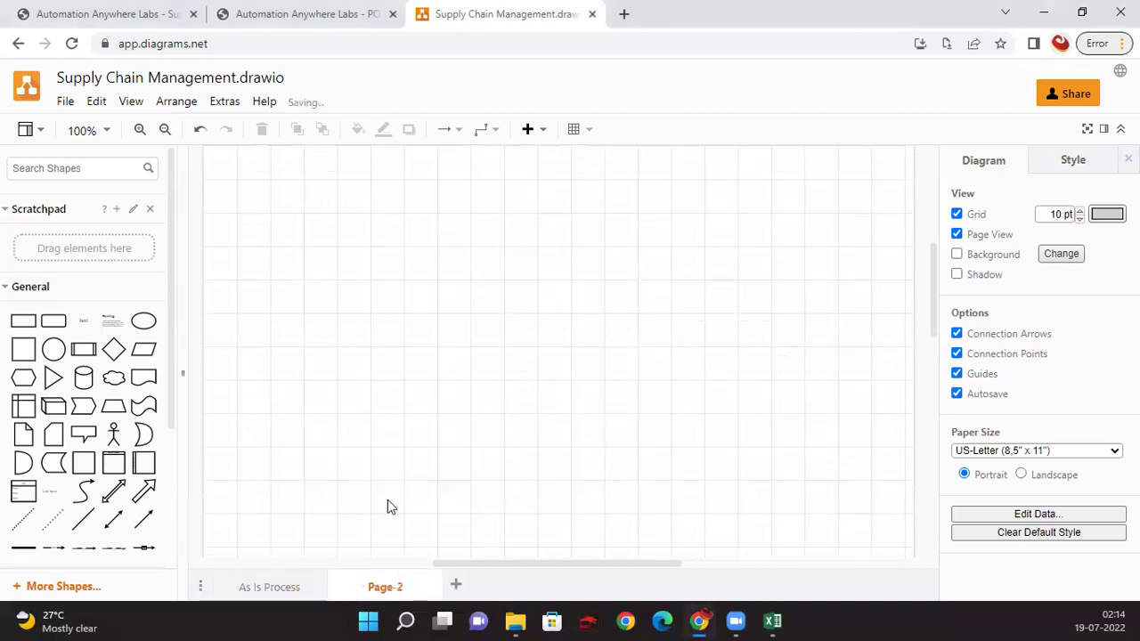
double_click(384, 586)
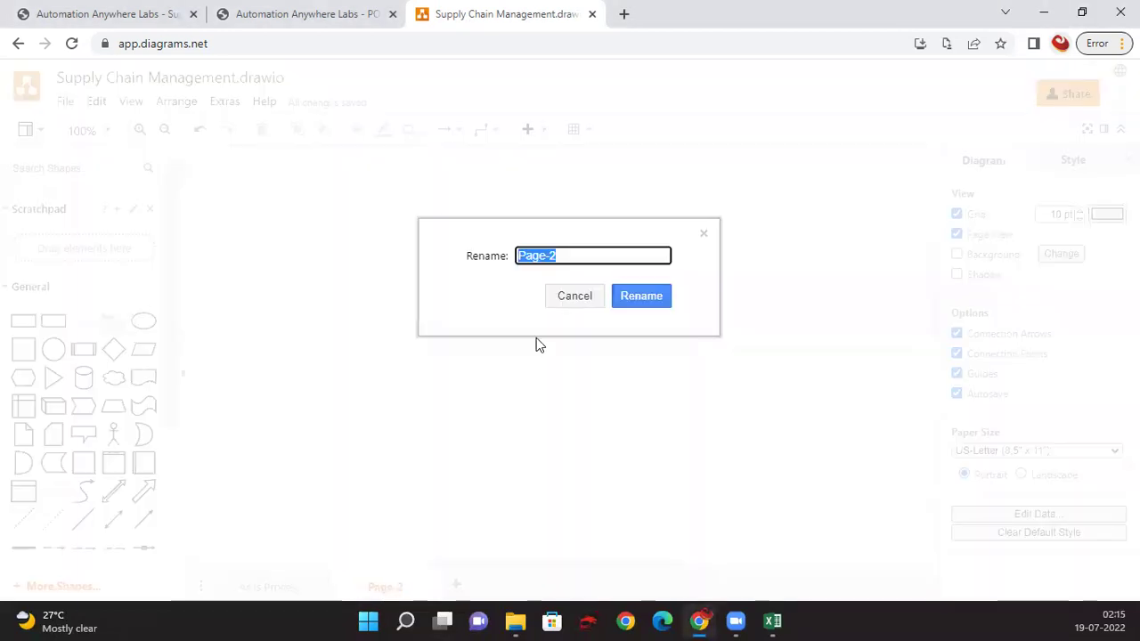
text(To B)
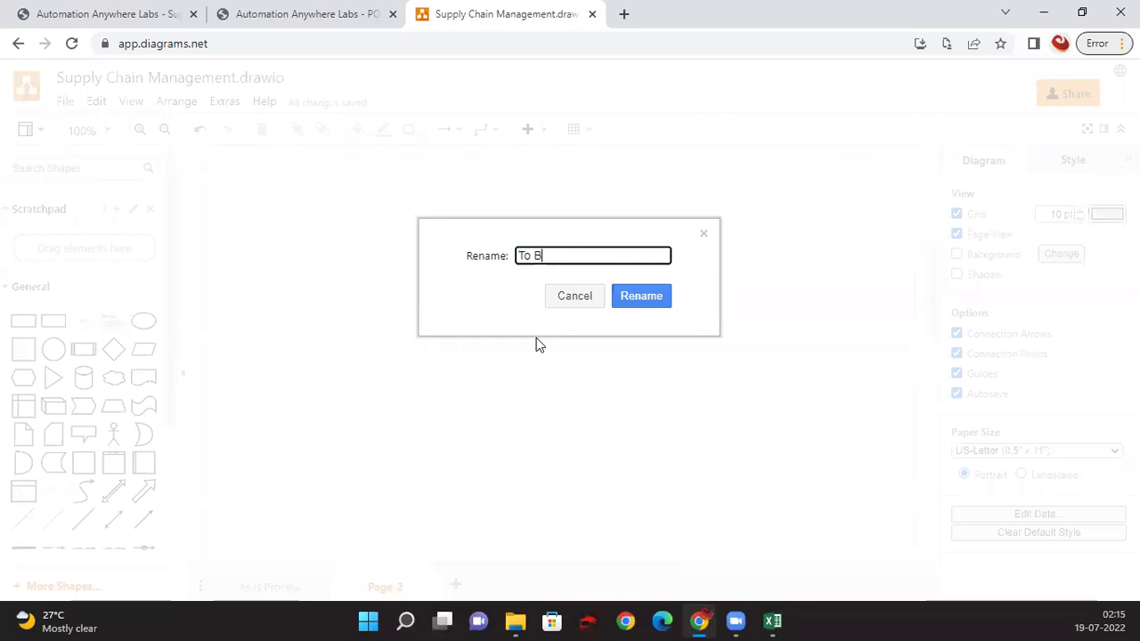
text(e Process)
key(Return)
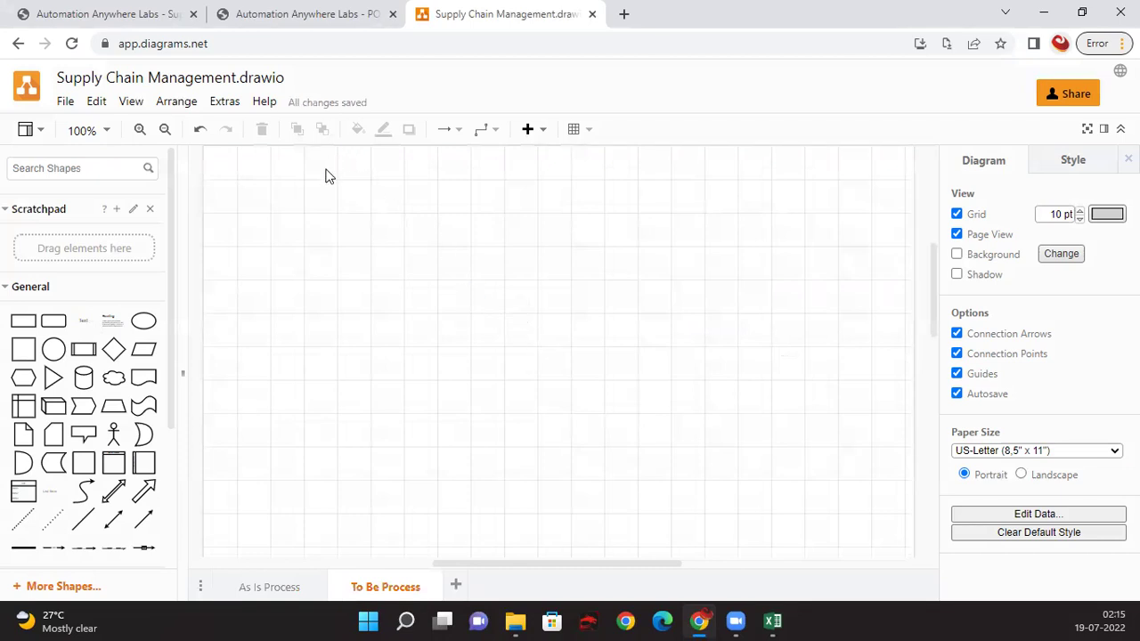
click(322, 13)
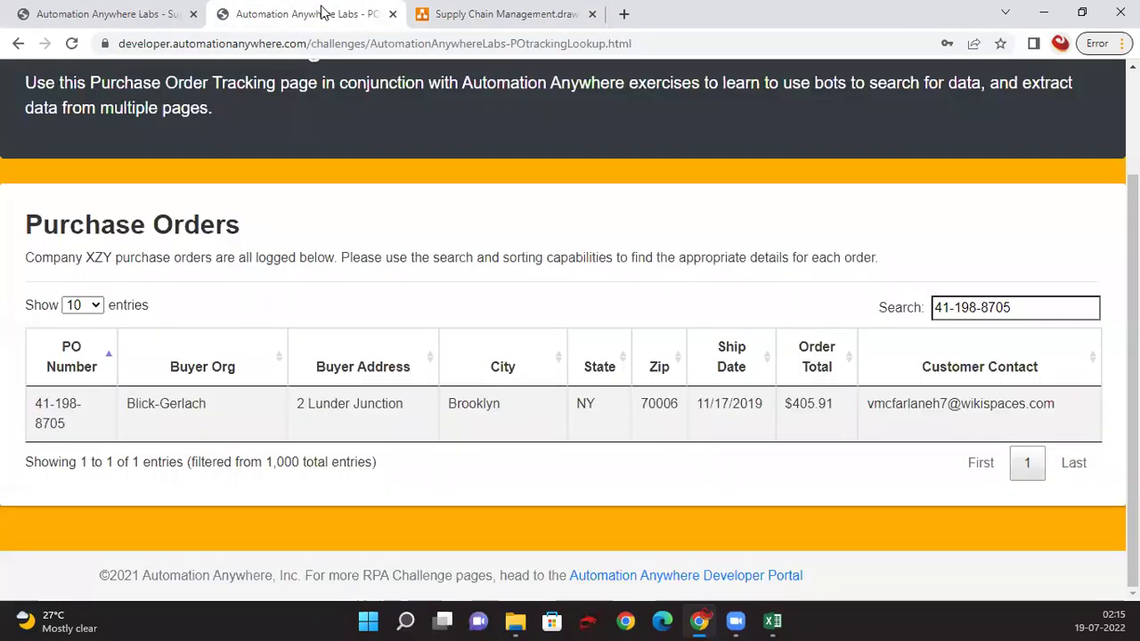
click(487, 14)
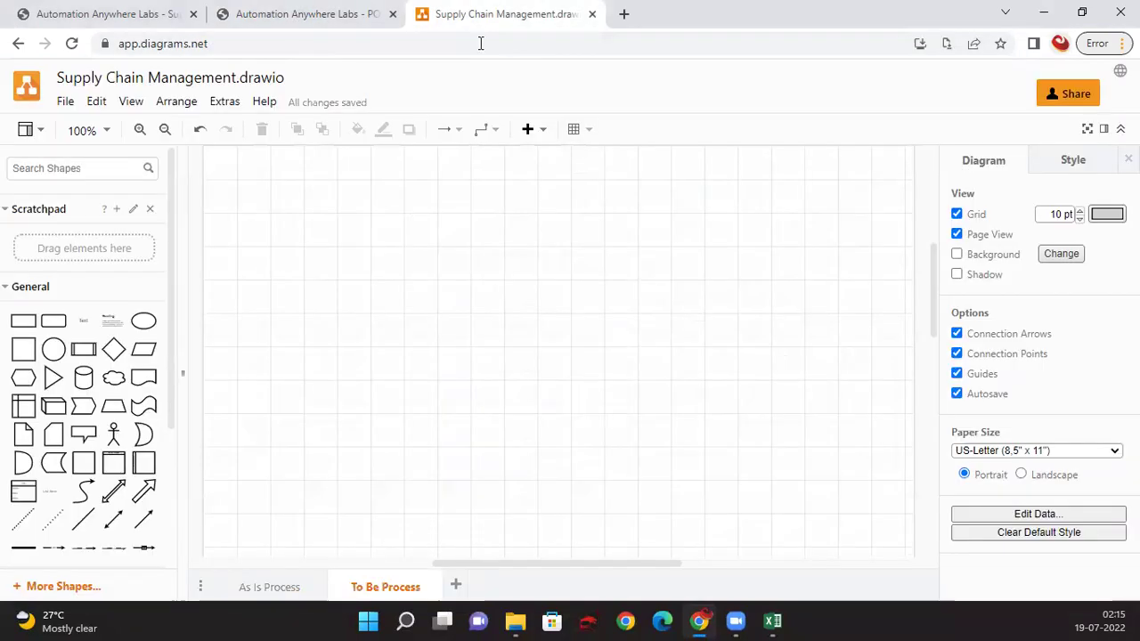
Step: Copy the top row of four steps from As Is Process onto the To Be Process page
click(272, 587)
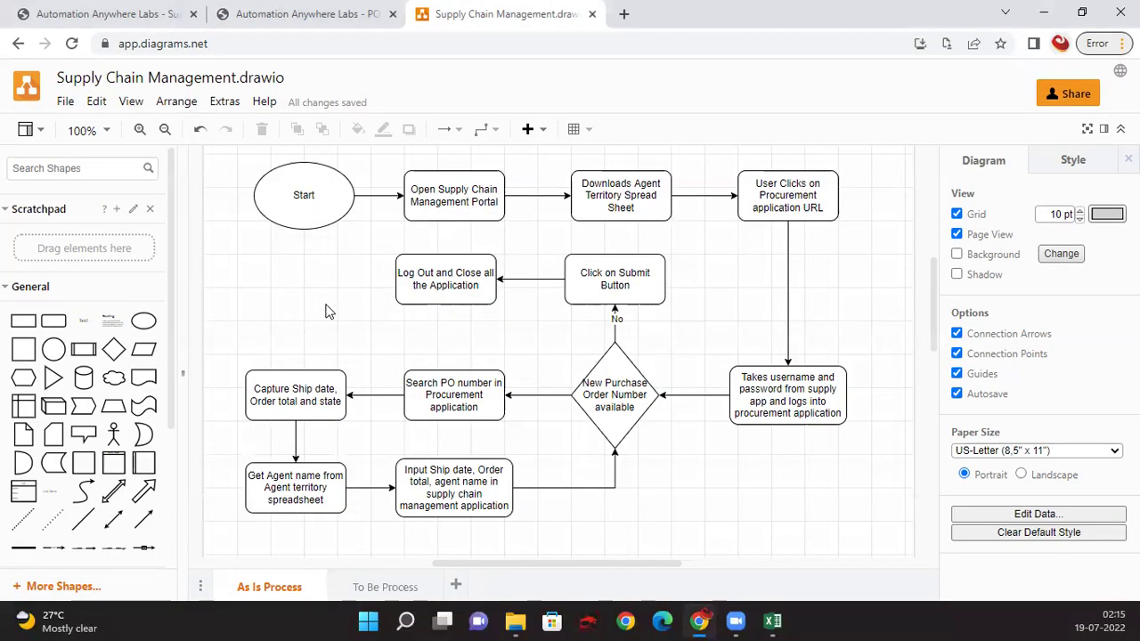
scroll(326, 305, up, 2)
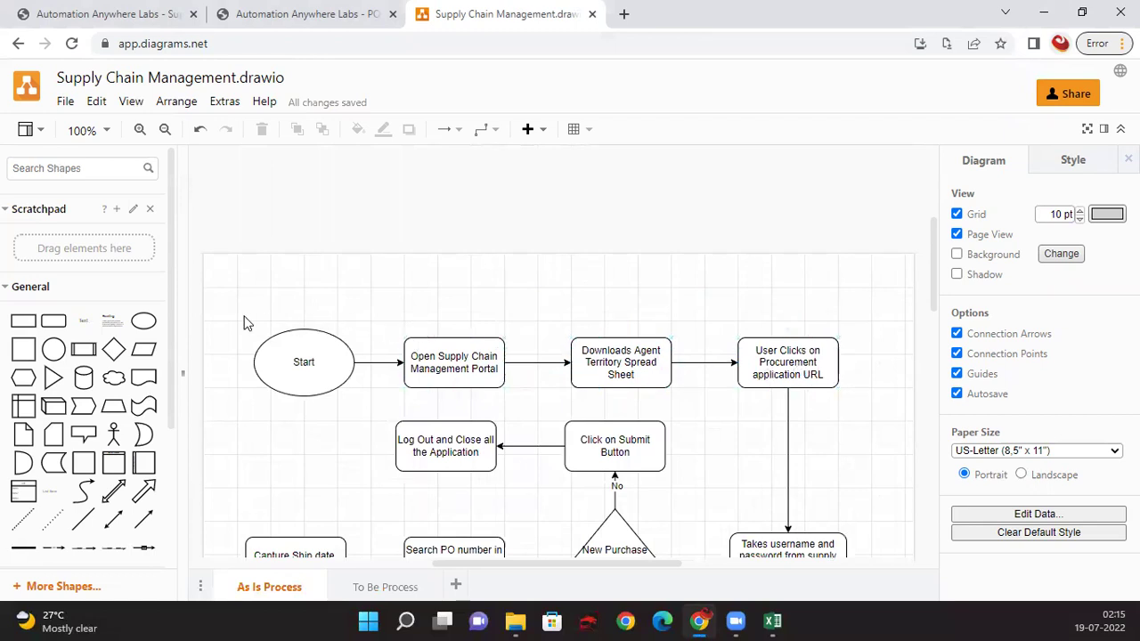
scroll(257, 323, down, 1)
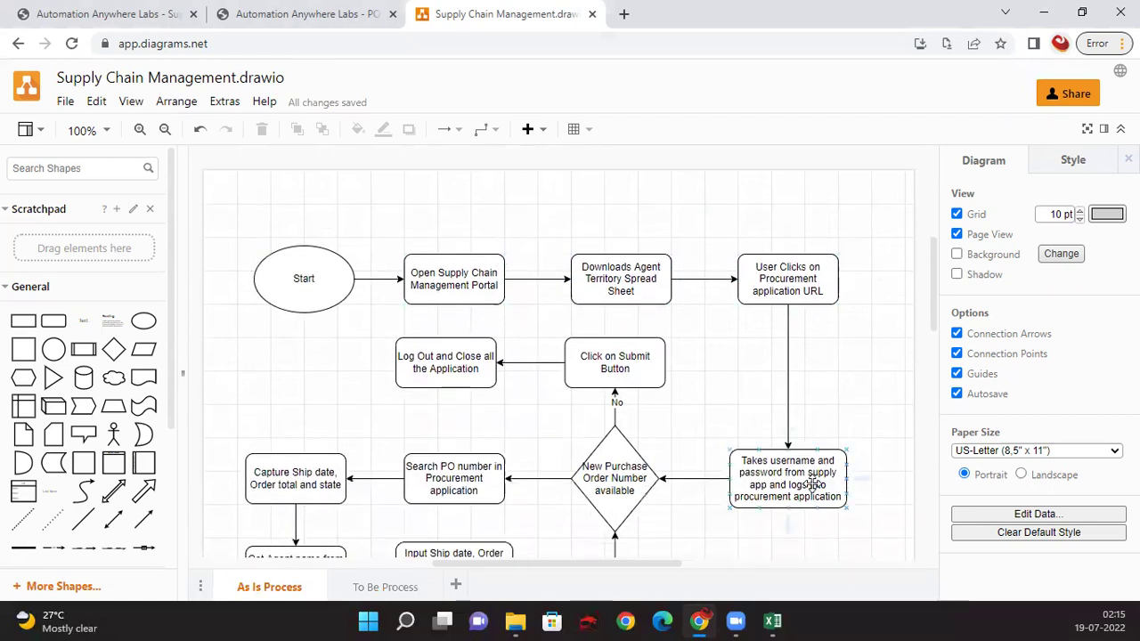
drag(233, 212, 879, 322)
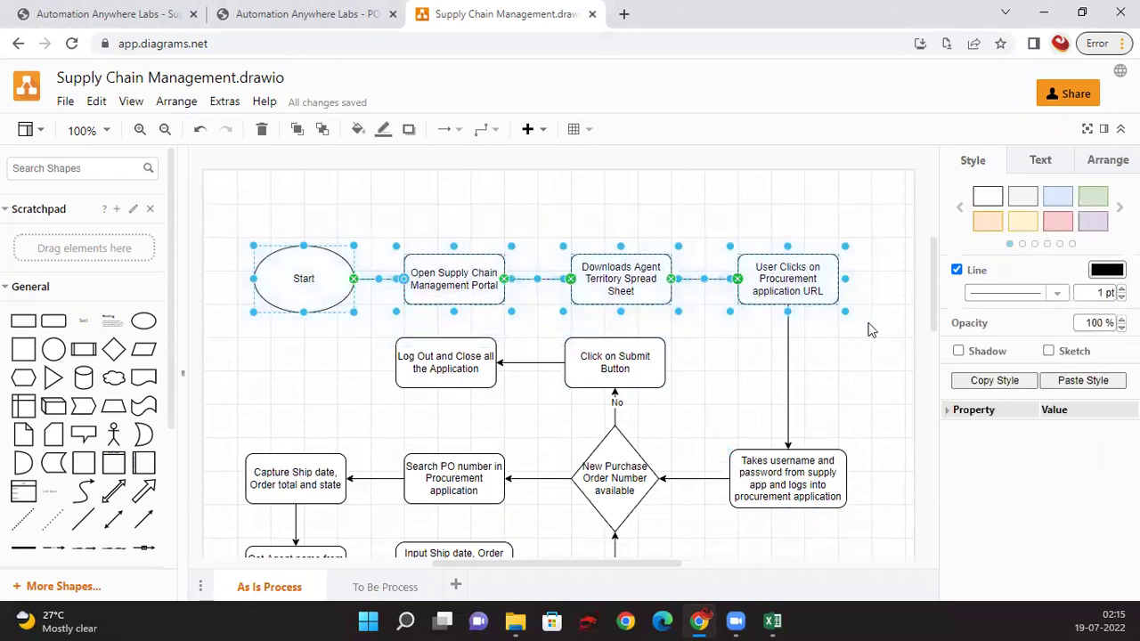
click(385, 587)
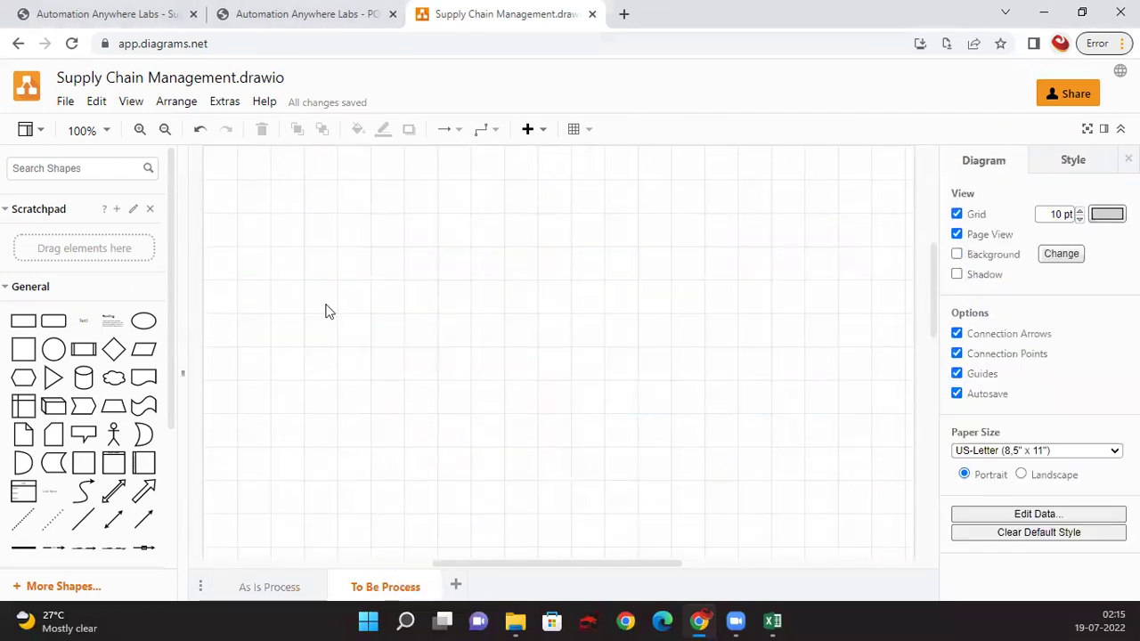
scroll(313, 324, up, 3)
scroll(312, 351, down, 2)
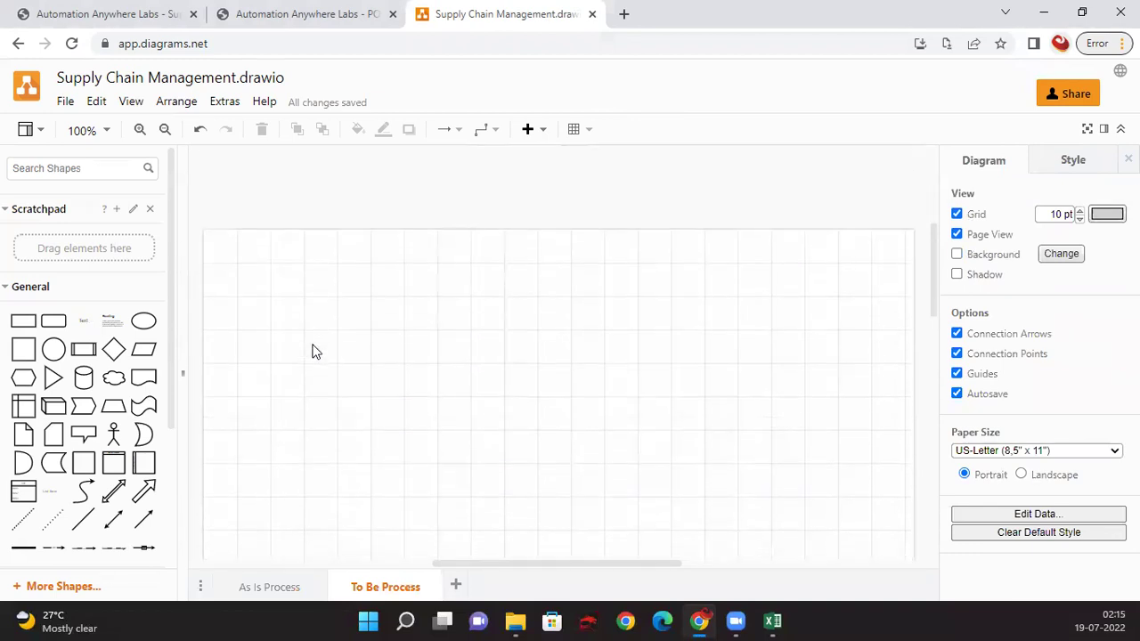
key(ctrl+v)
click(453, 425)
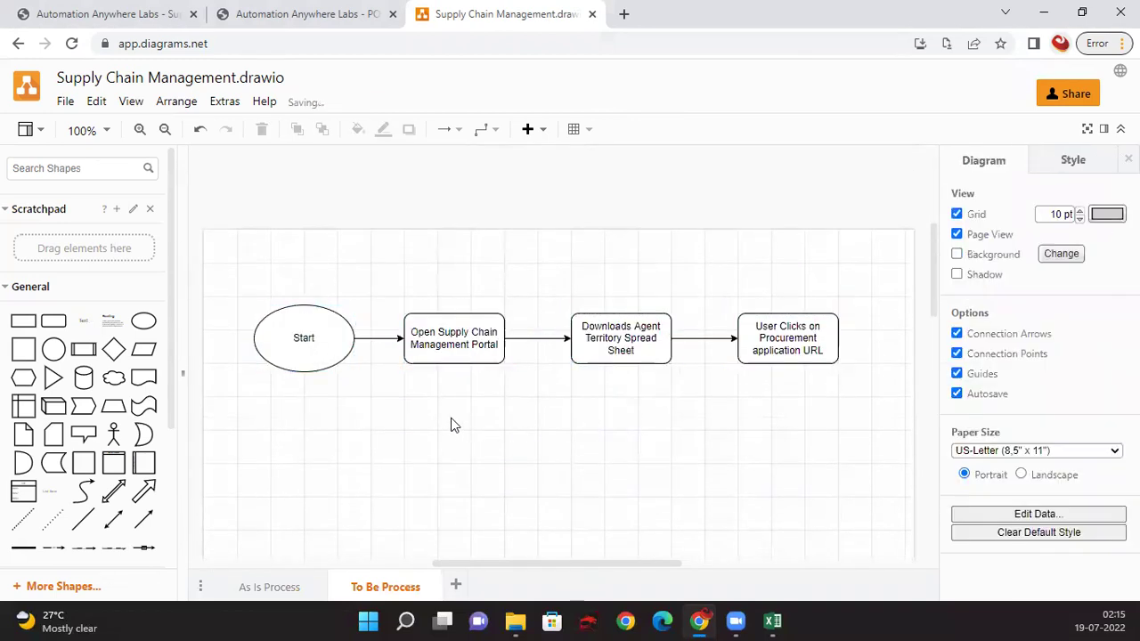
Step: Copy the 'Takes username and password' step onto the To Be Process page
scroll(450, 422, down, 1)
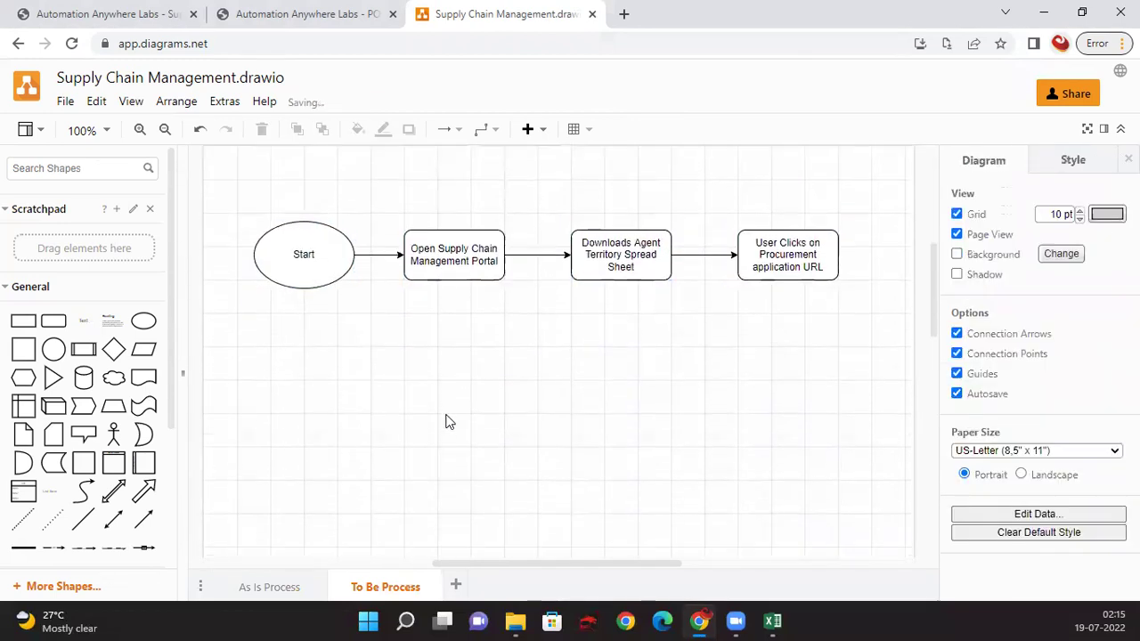
click(326, 11)
click(477, 11)
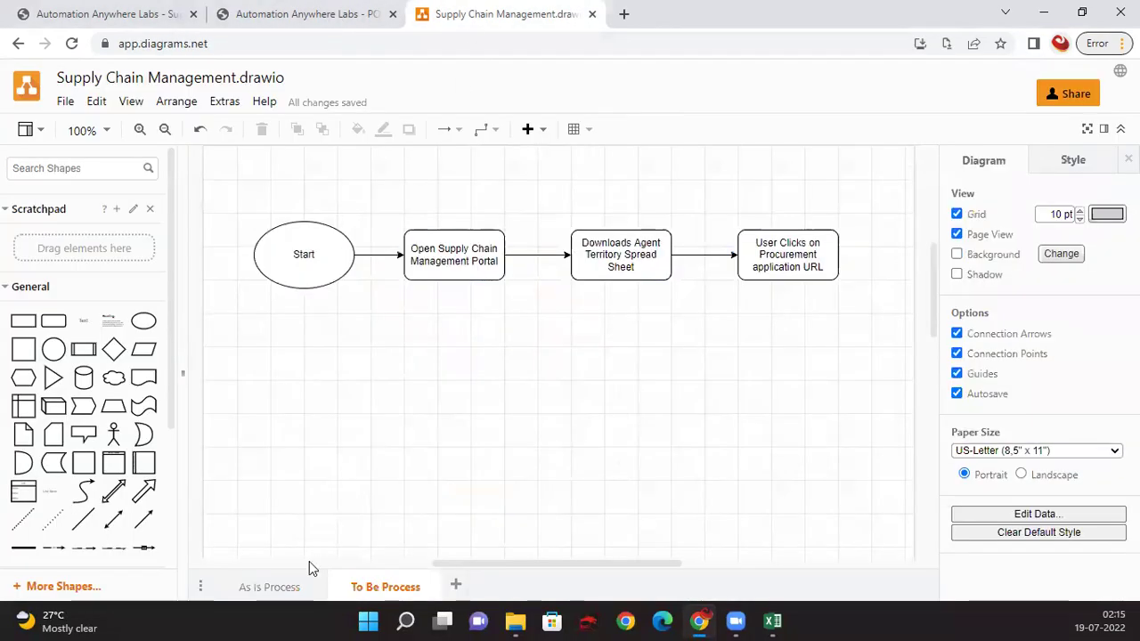
click(268, 586)
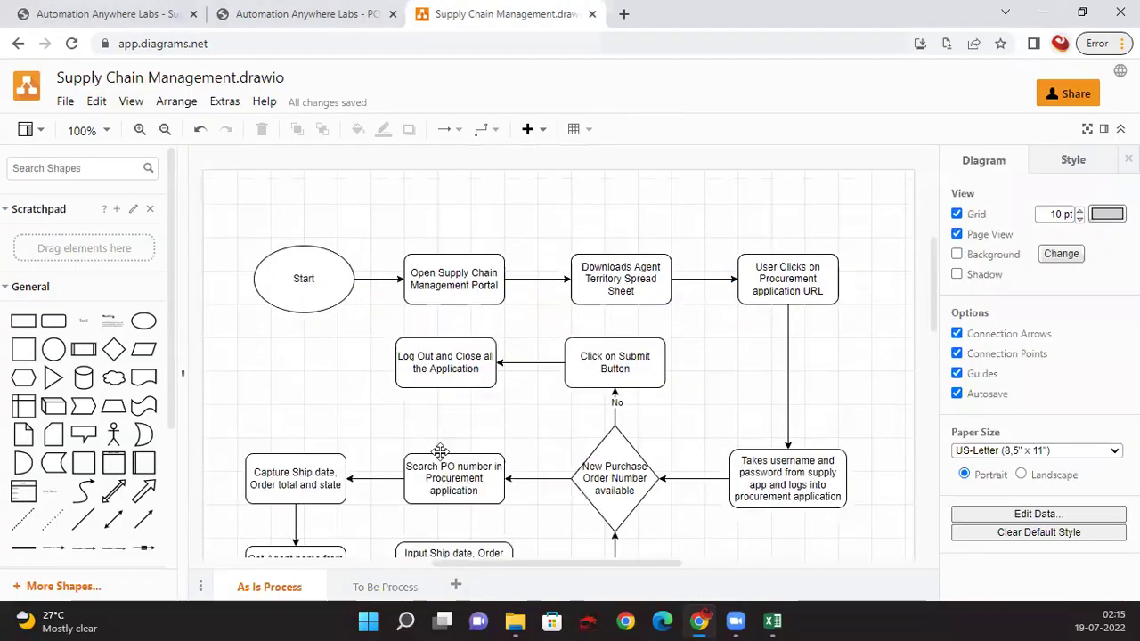
click(792, 479)
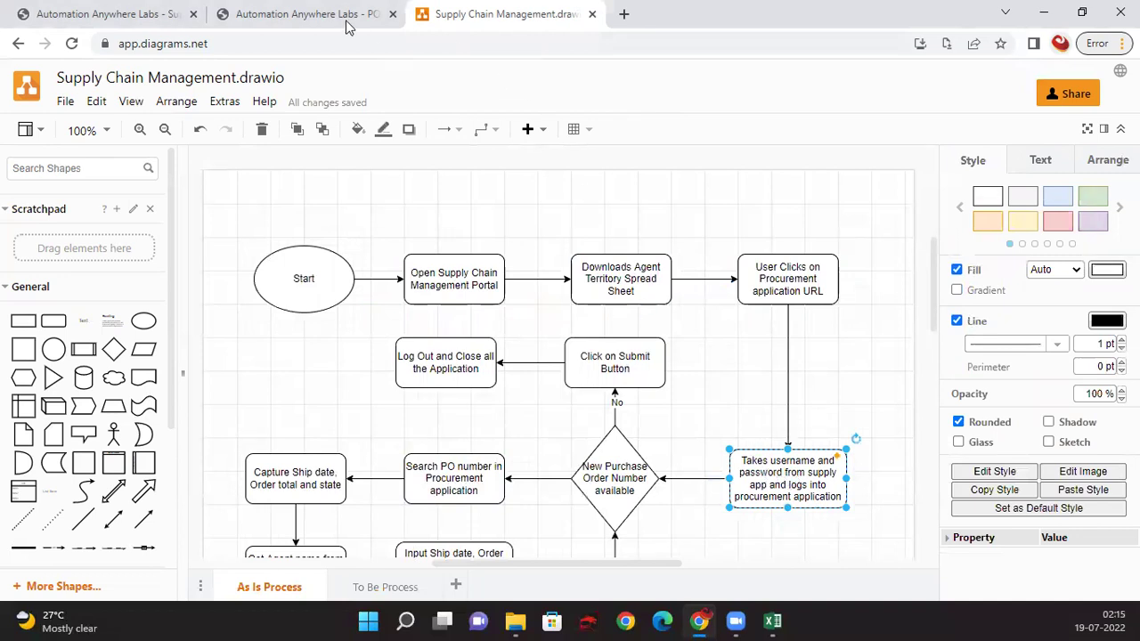
click(312, 16)
click(520, 22)
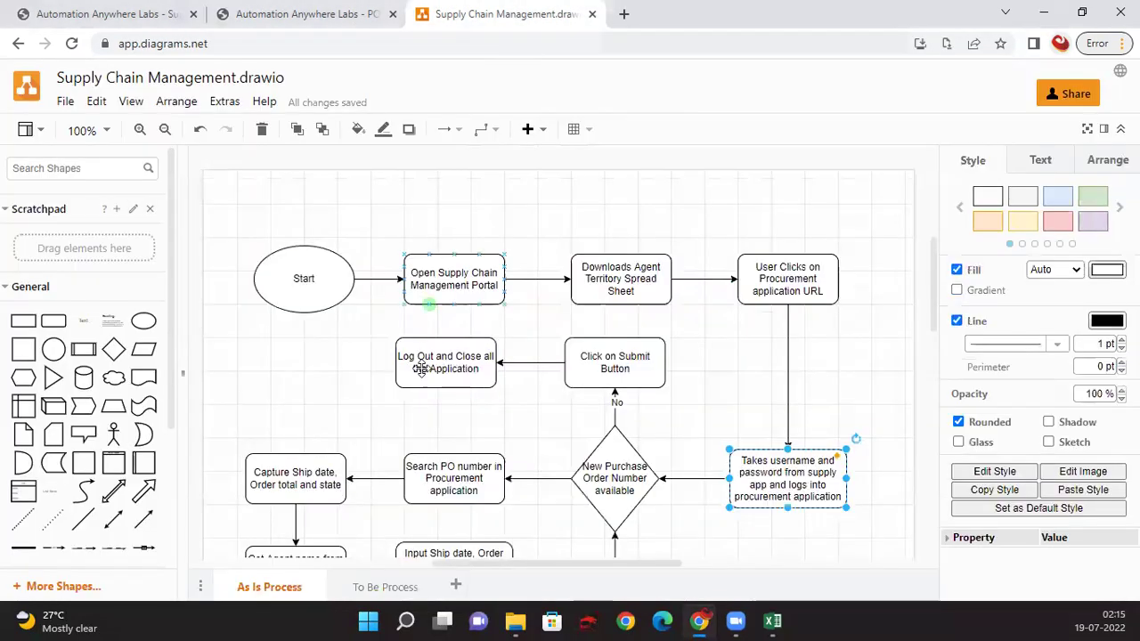
click(385, 588)
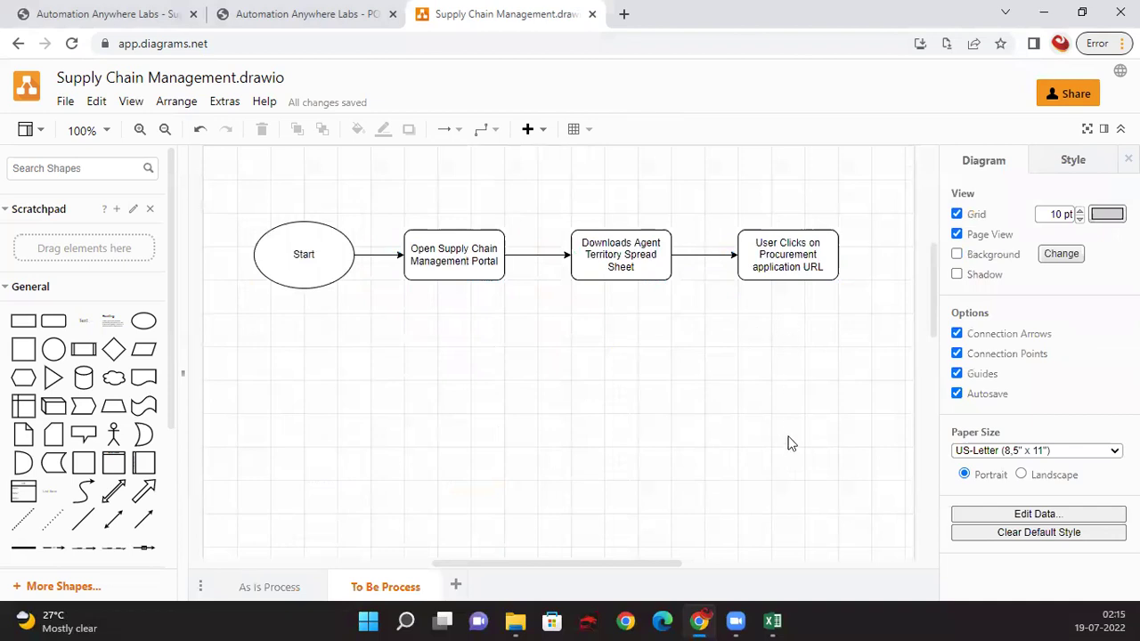
key(ctrl+v)
click(691, 355)
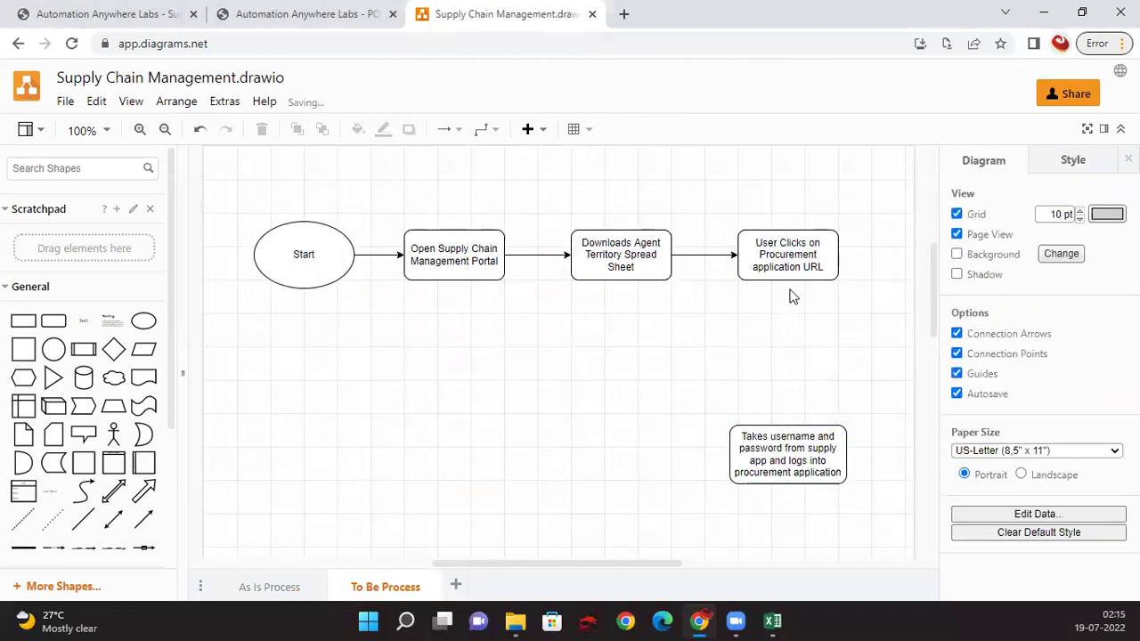
Step: Connect User Clicks to the login step and place an empty rounded box left of it
drag(789, 284, 791, 366)
click(574, 427)
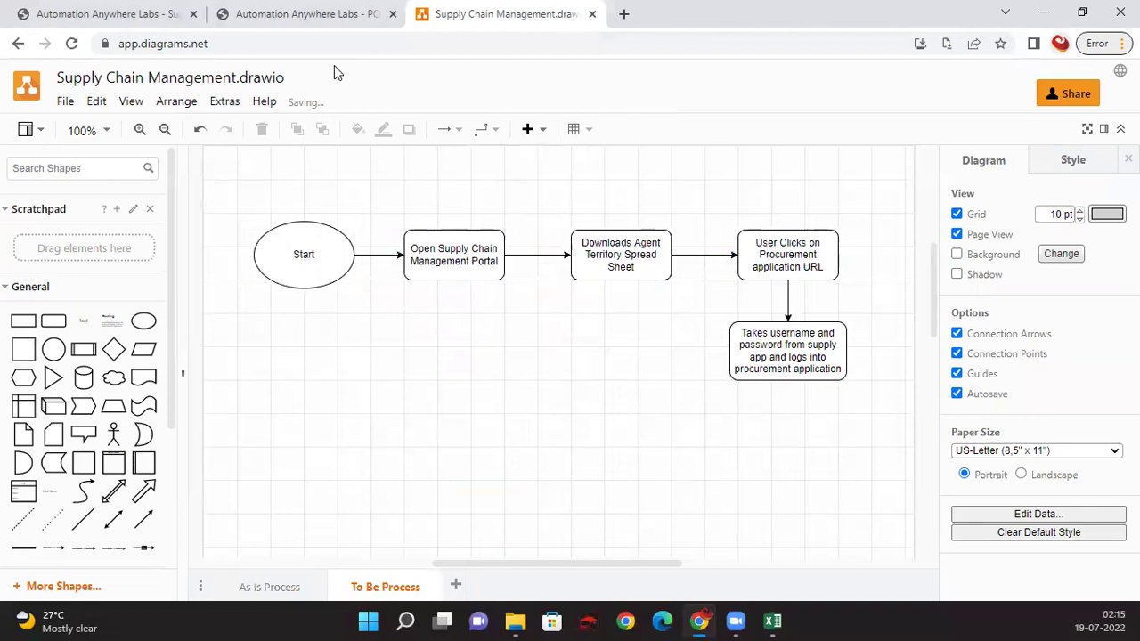
click(49, 323)
drag(531, 348, 612, 359)
Step: Type 'Extract all the PO numbers available' in the box, fixing 'avalable', and arrow the login step to it
click(691, 472)
double_click(605, 357)
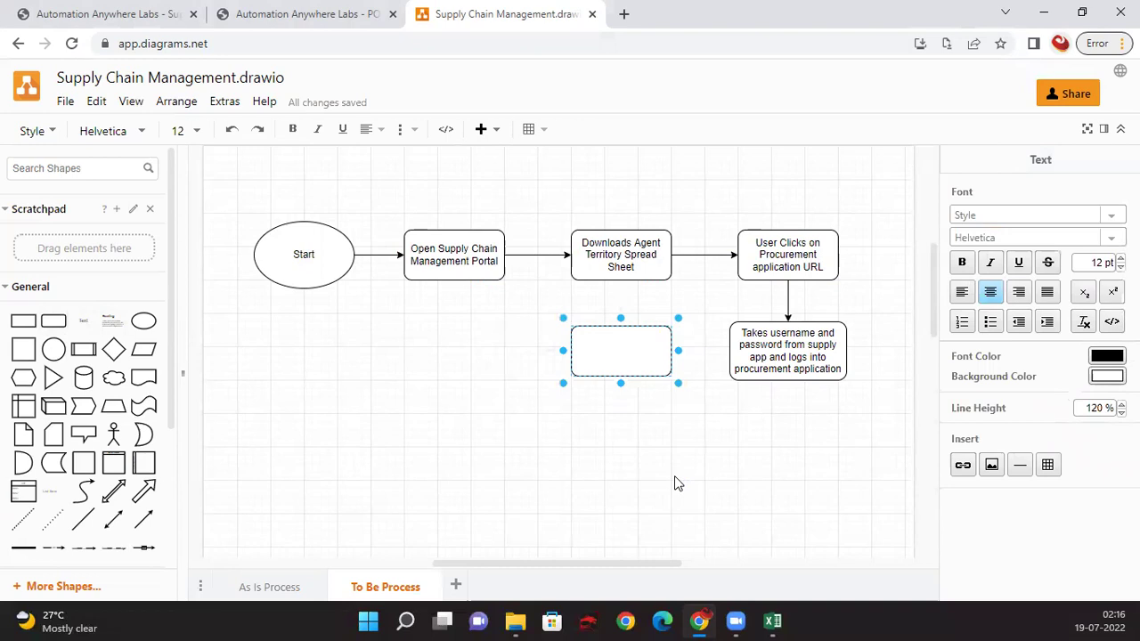
text(Scrap)
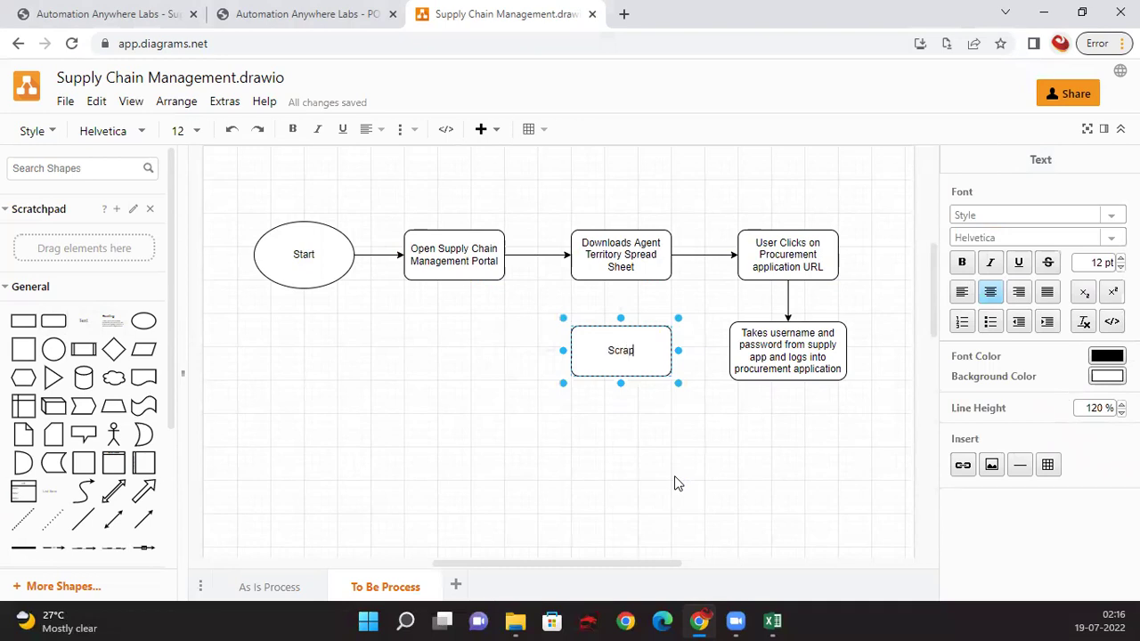
text( all the PO)
key(BackSpace)
key(BackSpace)
key(BackSpace)
key(BackSpace)
key(BackSpace)
key(BackSpace)
key(BackSpace)
key(BackSpace)
key(BackSpace)
key(BackSpace)
key(BackSpace)
key(BackSpace)
key(BackSpace)
key(BackSpace)
key(BackSpace)
key(BackSpace)
text(Extract all the PO number)
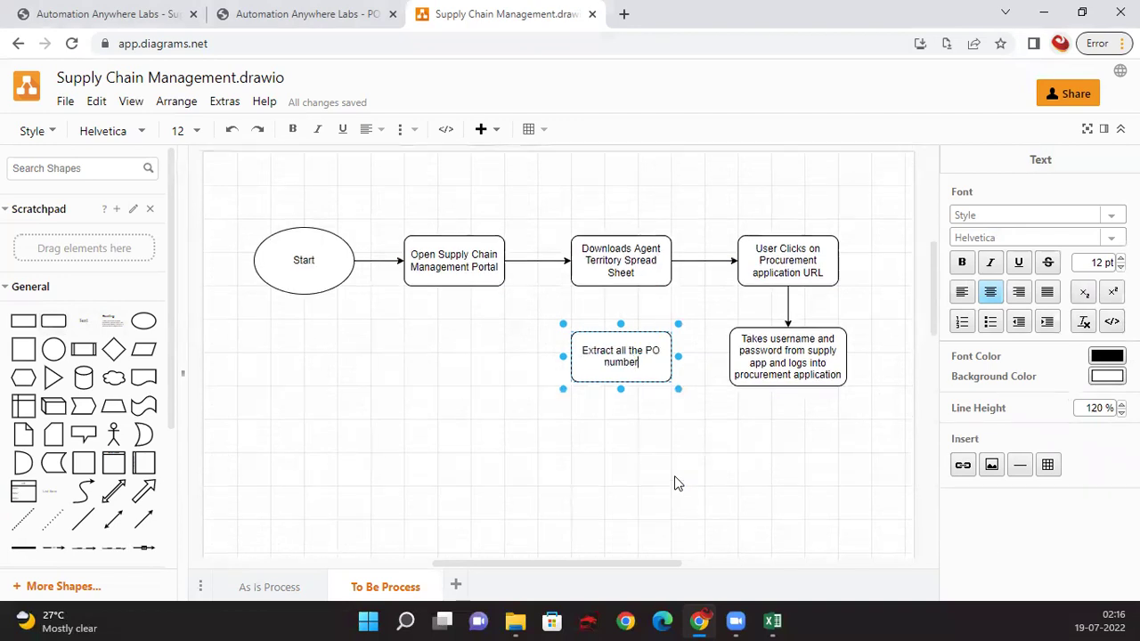
text(s avalable)
right_click(643, 364)
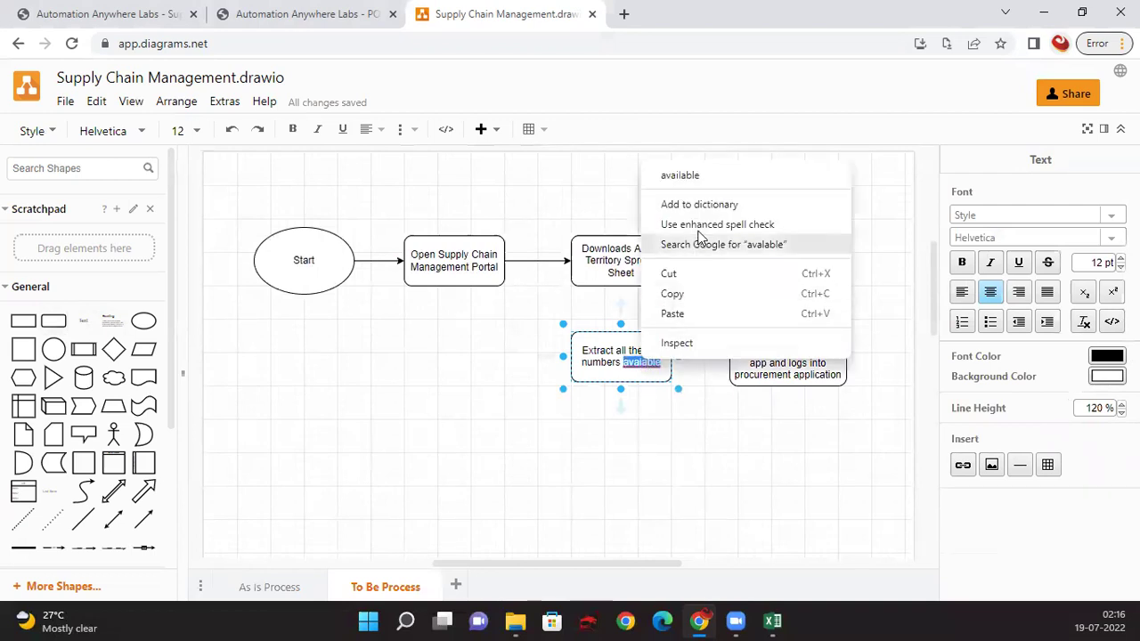
click(694, 179)
click(736, 415)
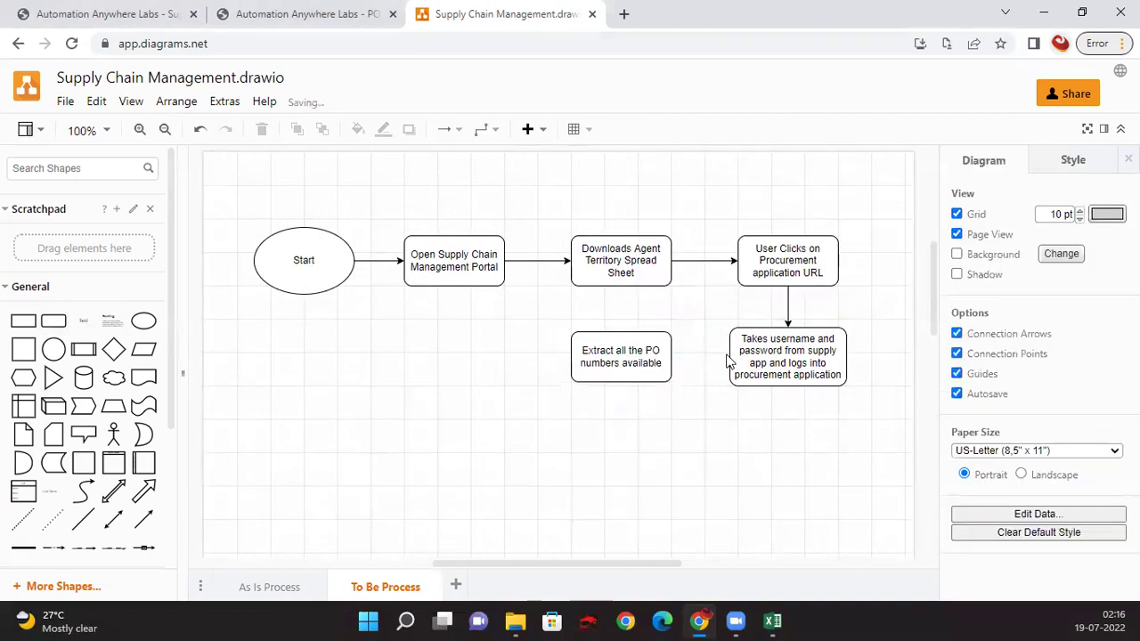
drag(730, 353, 674, 356)
click(732, 428)
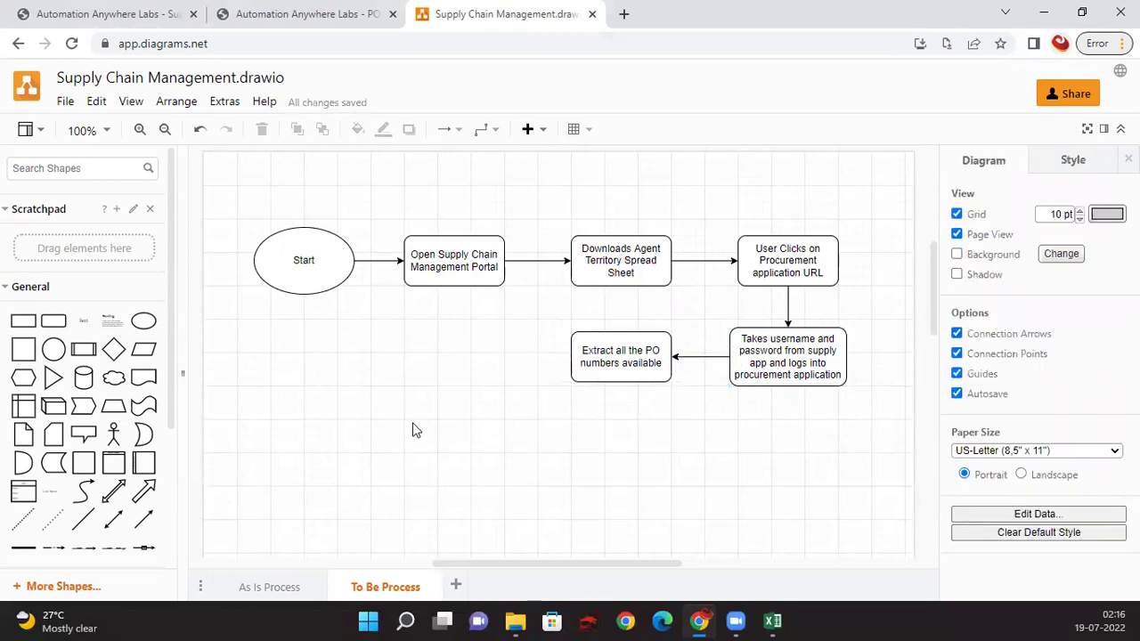
Step: Review PO numbers 70-934-3761 and 83-204-5601 on the Supply Chain Management form, then go back to the flowchart
click(127, 21)
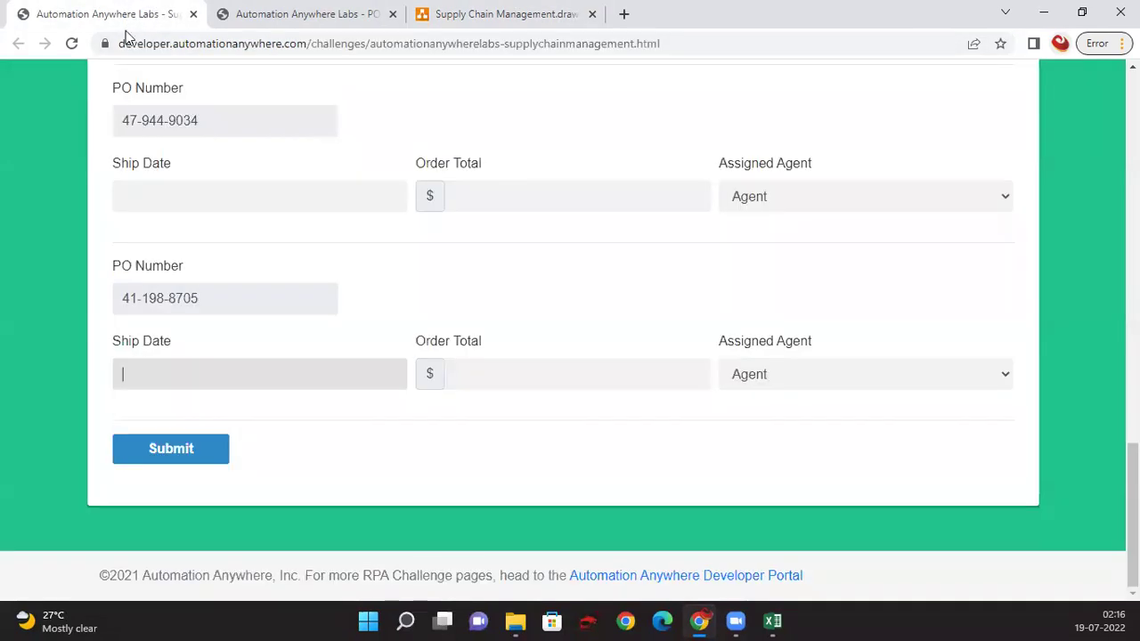
scroll(267, 396, up, 9)
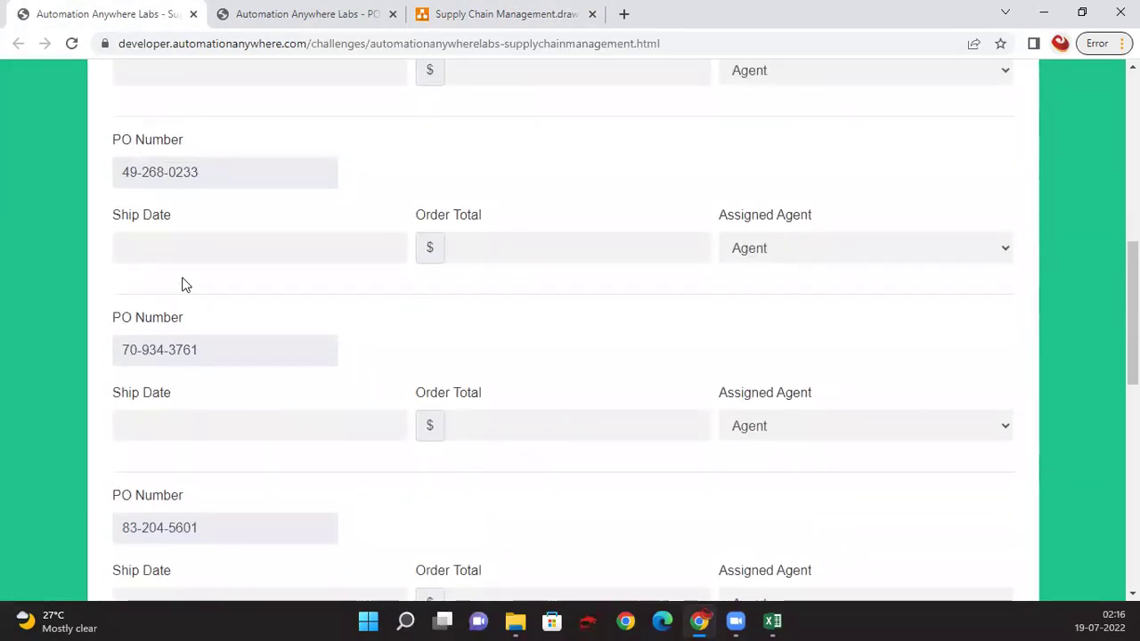
scroll(205, 285, up, 3)
scroll(187, 401, down, 3)
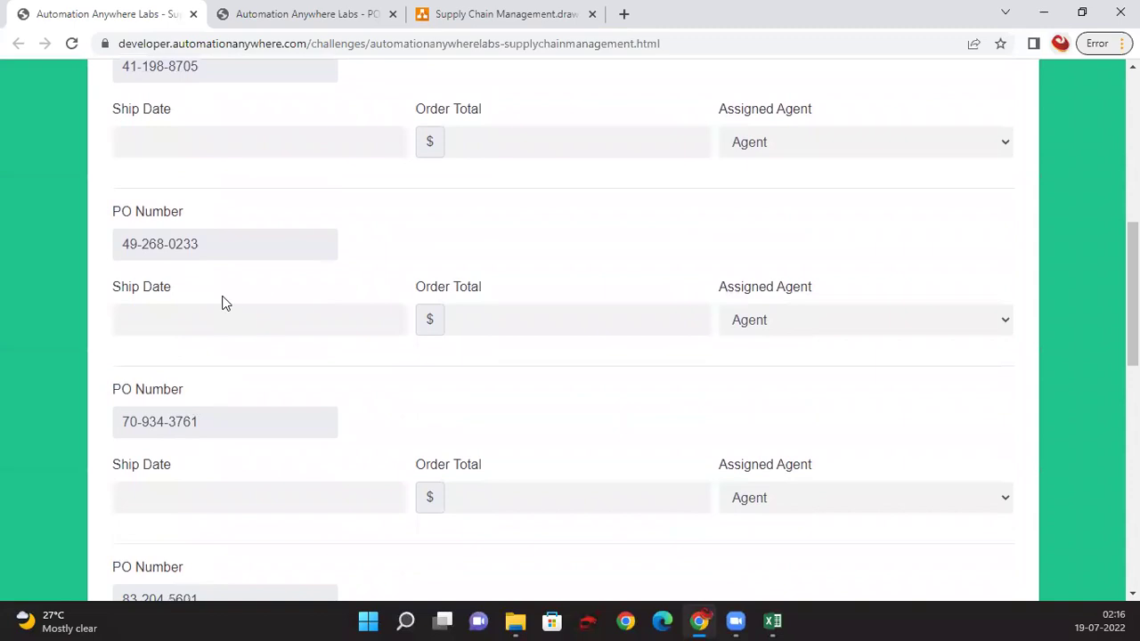
drag(224, 244, 102, 244)
scroll(227, 312, down, 2)
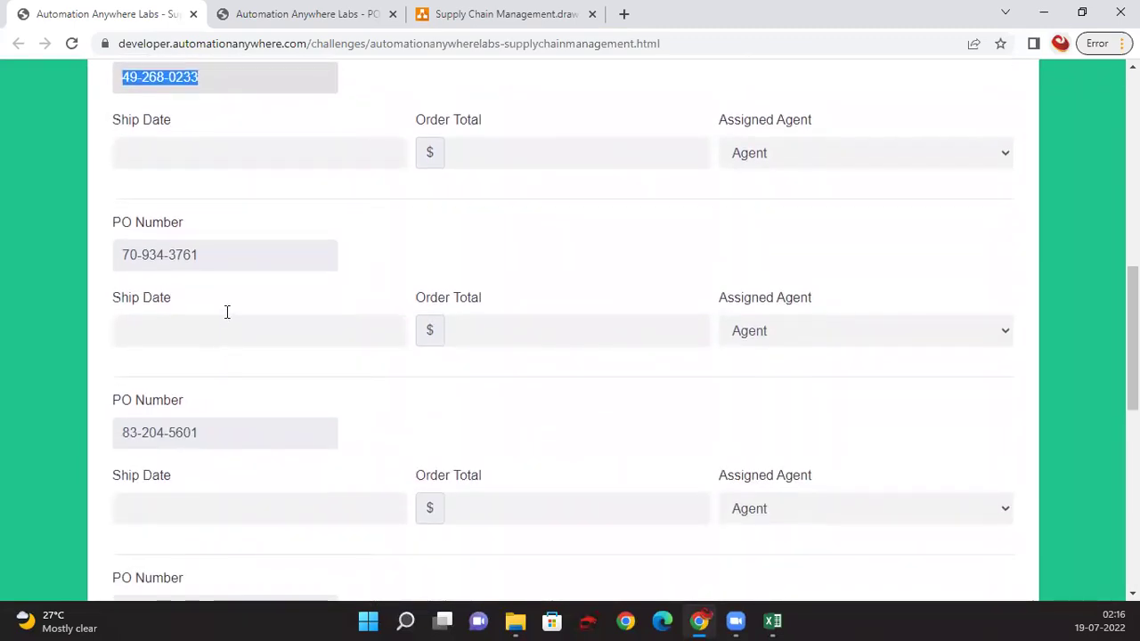
drag(221, 265, 107, 295)
drag(229, 441, 79, 429)
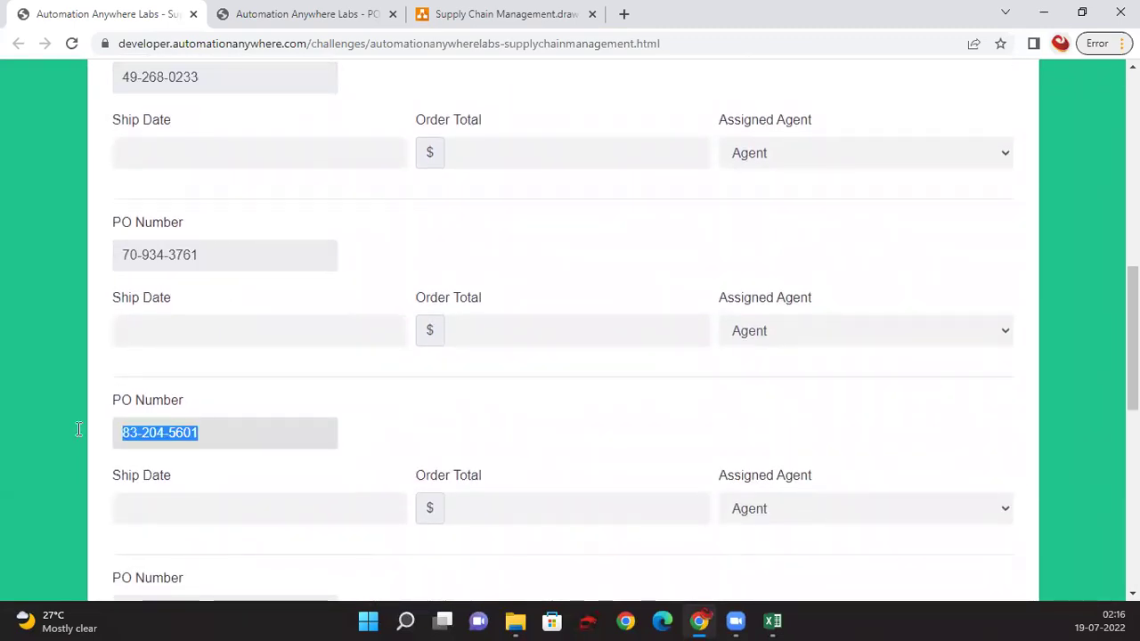
click(381, 405)
scroll(380, 393, up, 1)
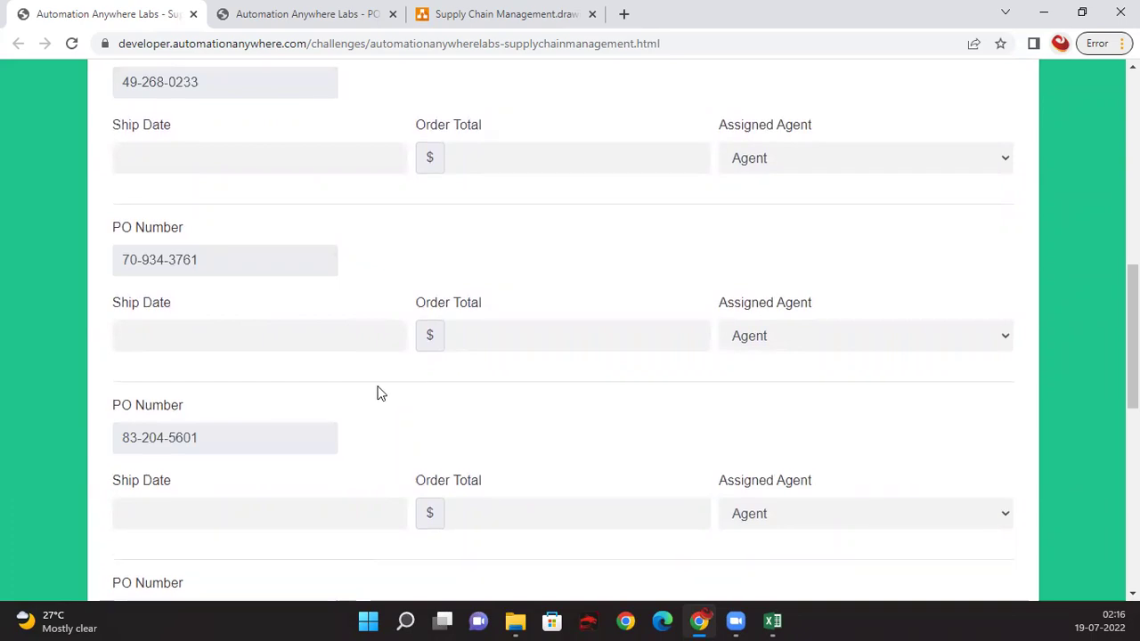
scroll(378, 392, up, 4)
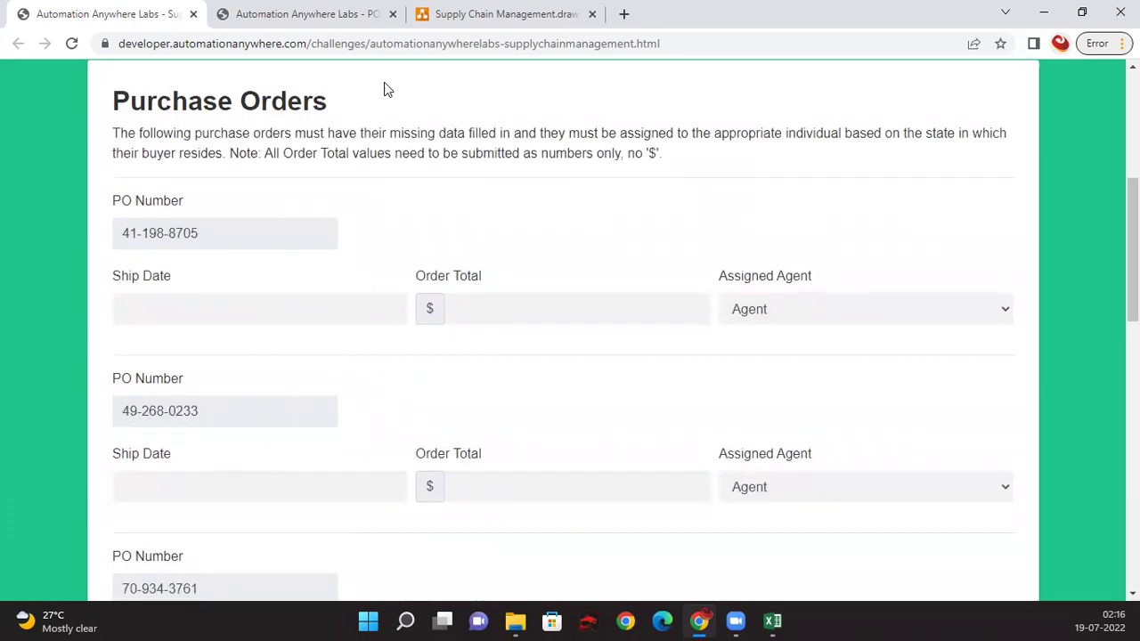
click(445, 14)
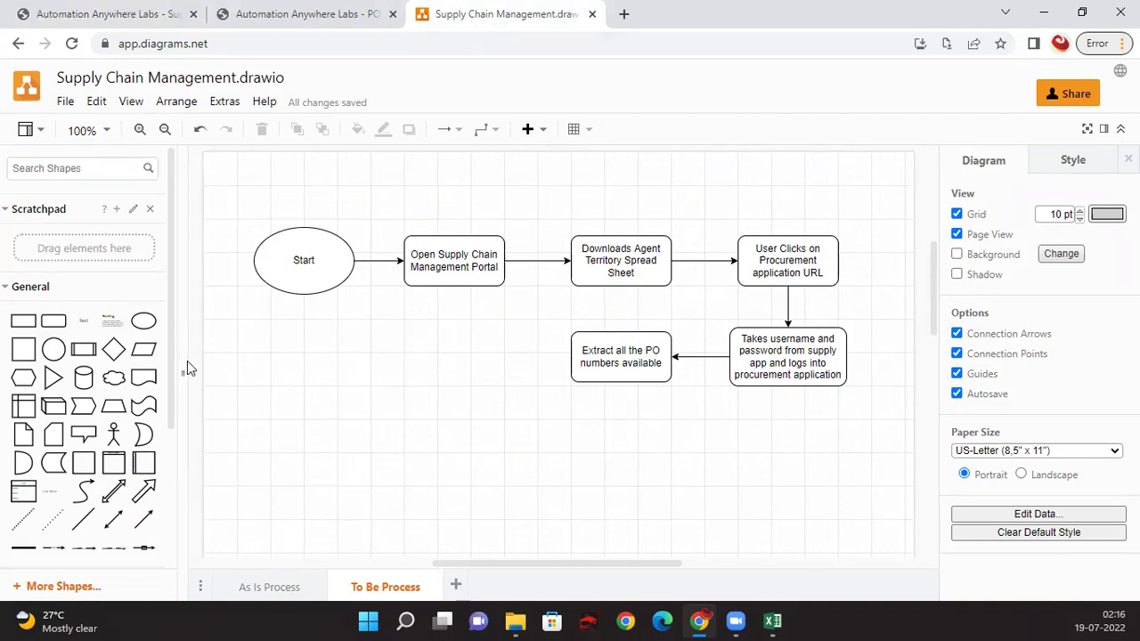
Step: Place a diamond left of the Extract box, then clear the trial label typed into it
drag(113, 349, 434, 340)
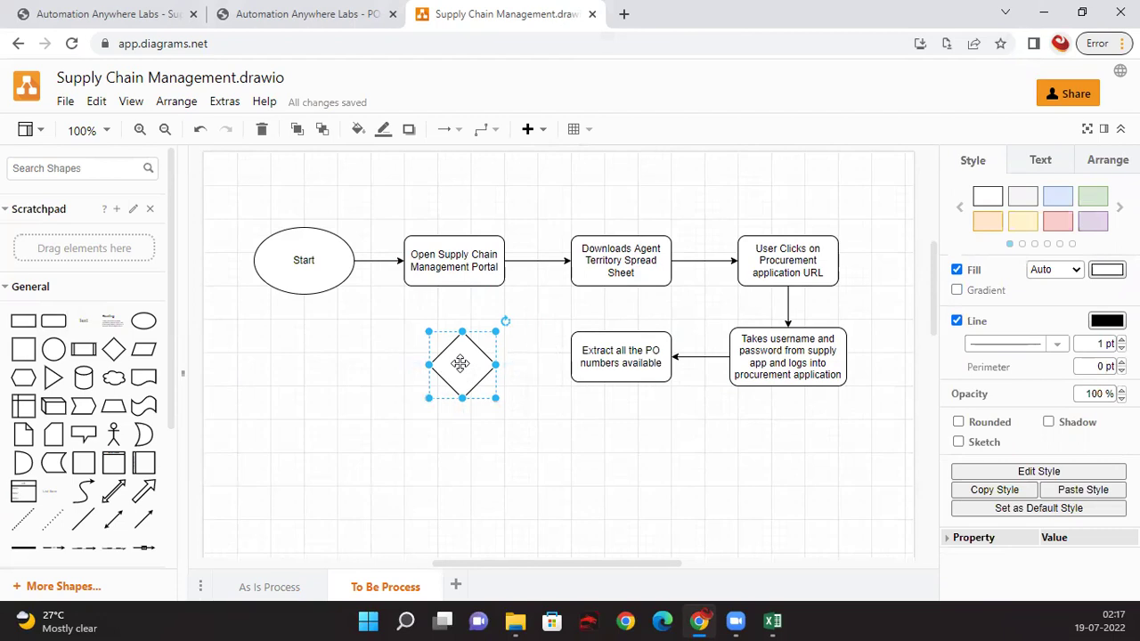
double_click(460, 362)
text(PO Numb)
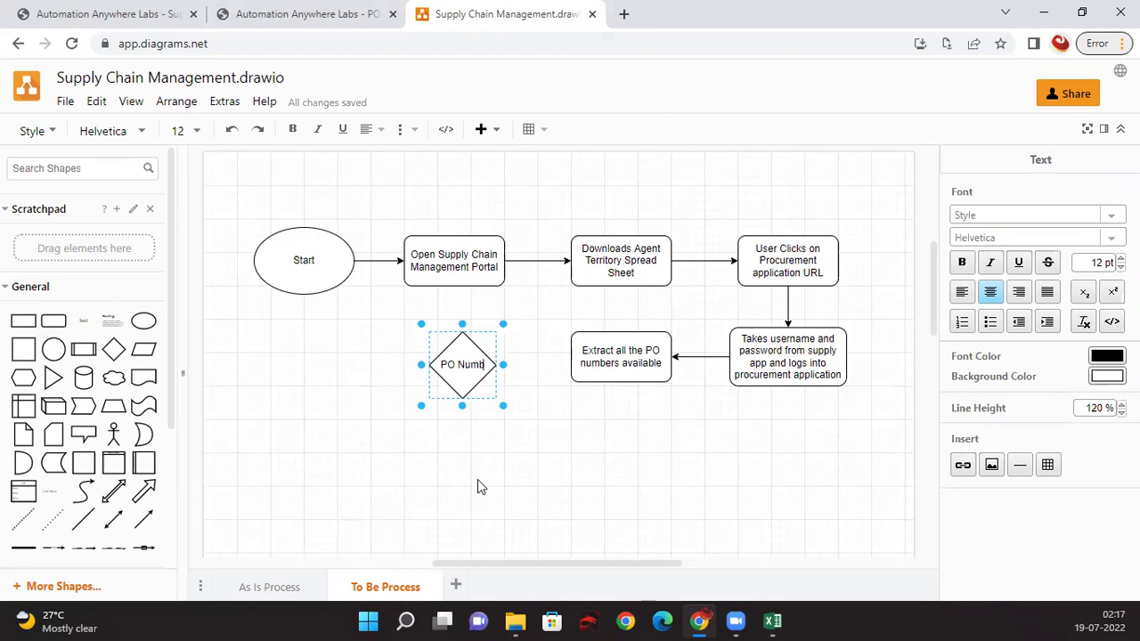
text(er Avalabl)
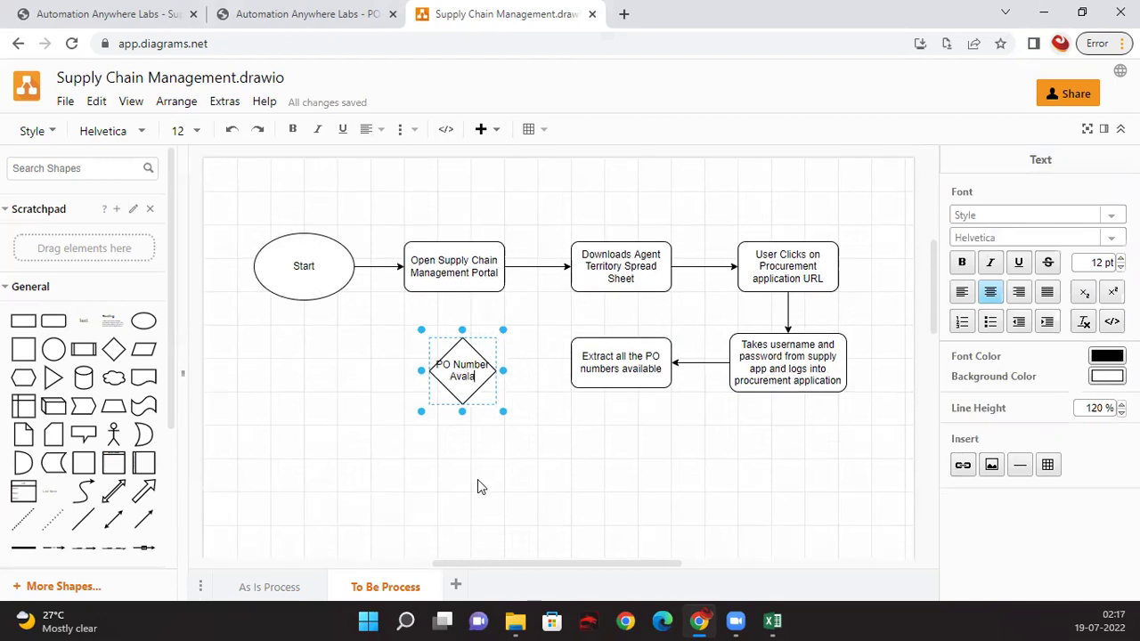
key(BackSpace)
key(BackSpace)
key(BackSpace)
key(BackSpace)
key(BackSpace)
key(ctrl+a)
key(BackSpace)
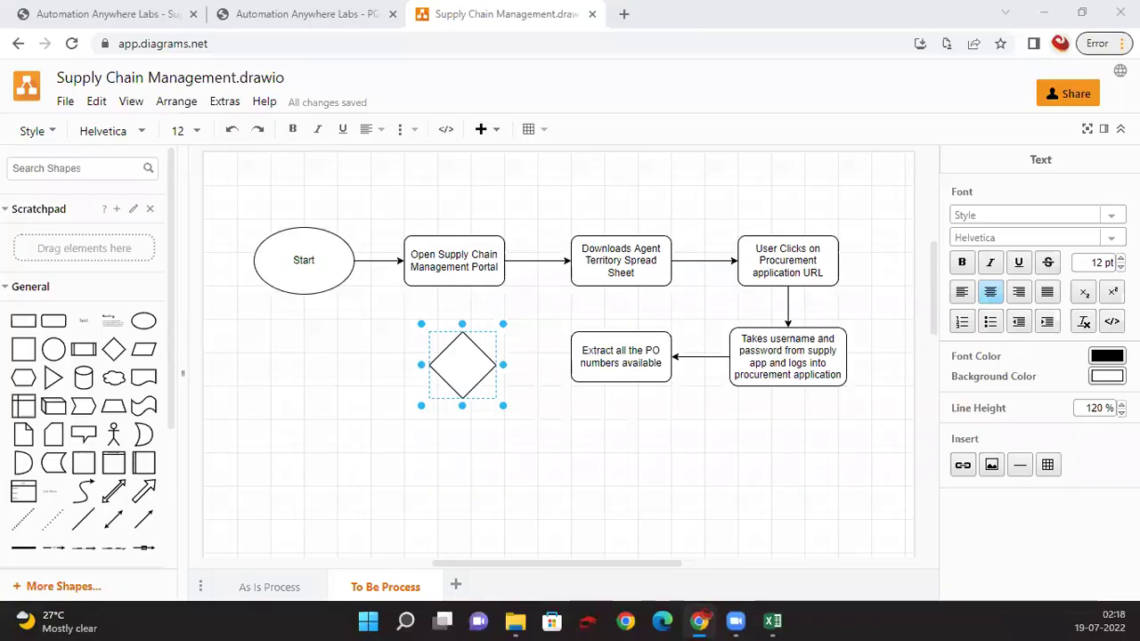
Step: Label the diamond 'All PO numbers Processed'
double_click(466, 366)
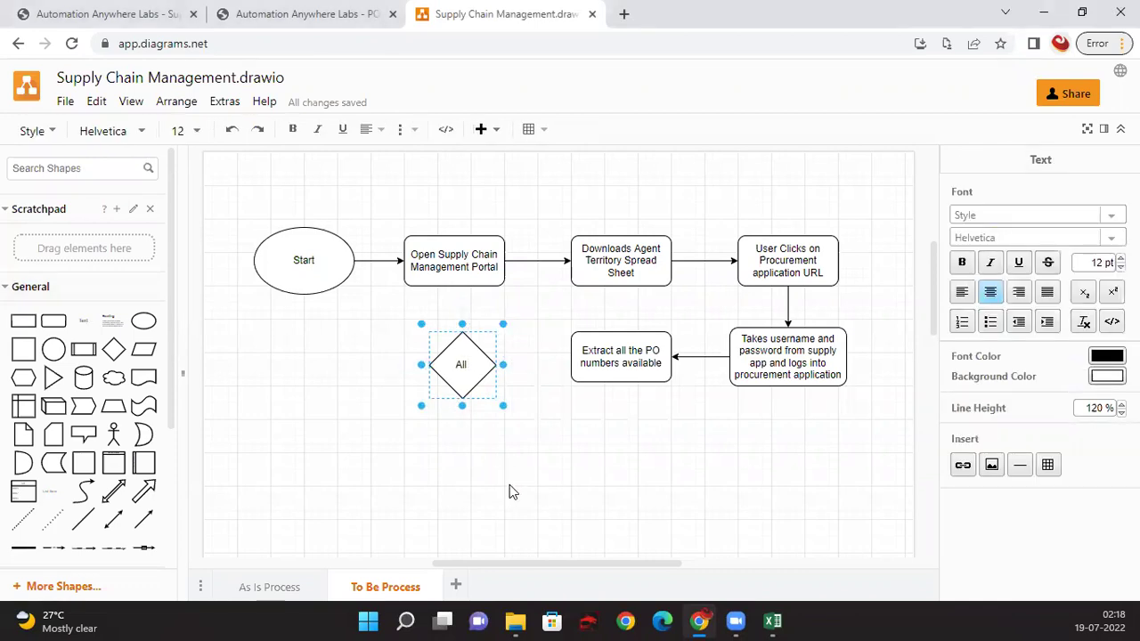
text(PO numbes)
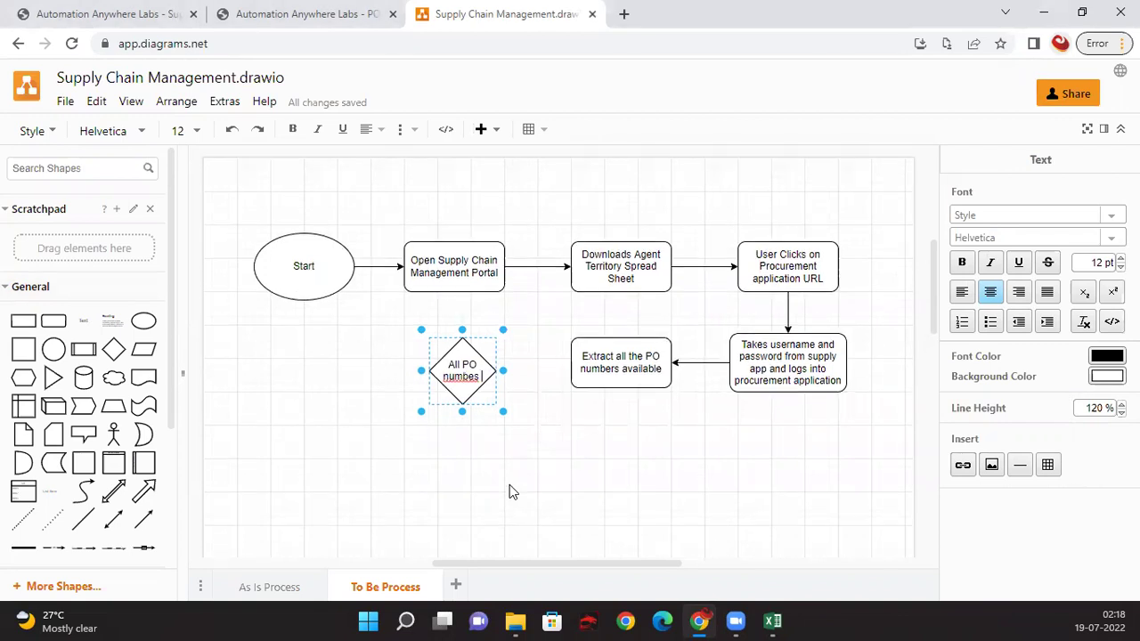
key(BackSpace)
text(rs Processed)
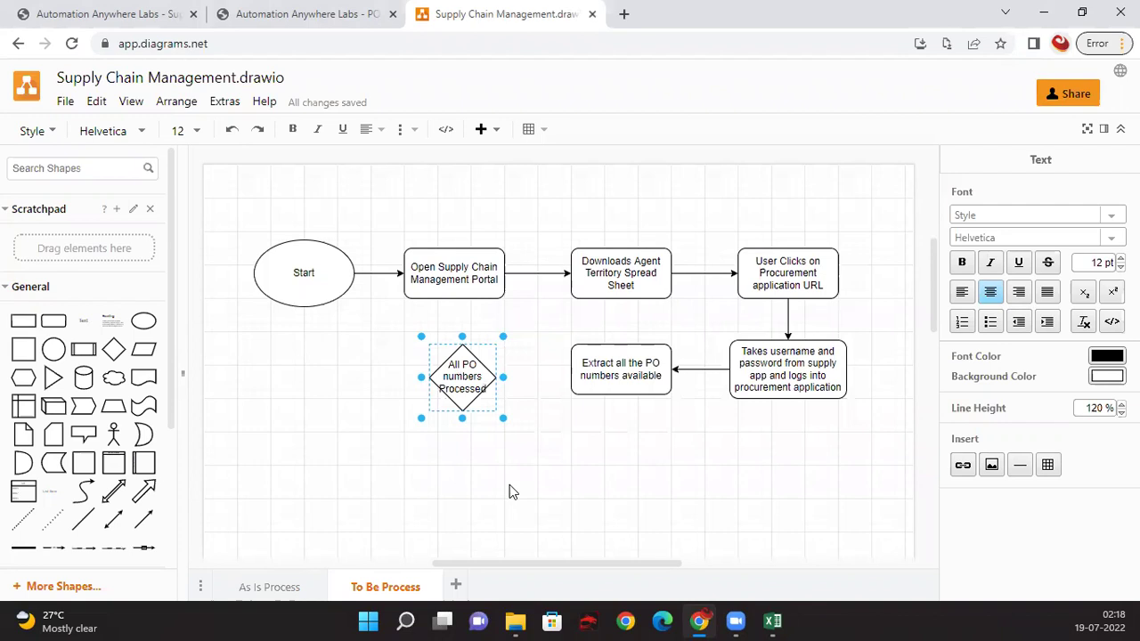
click(283, 419)
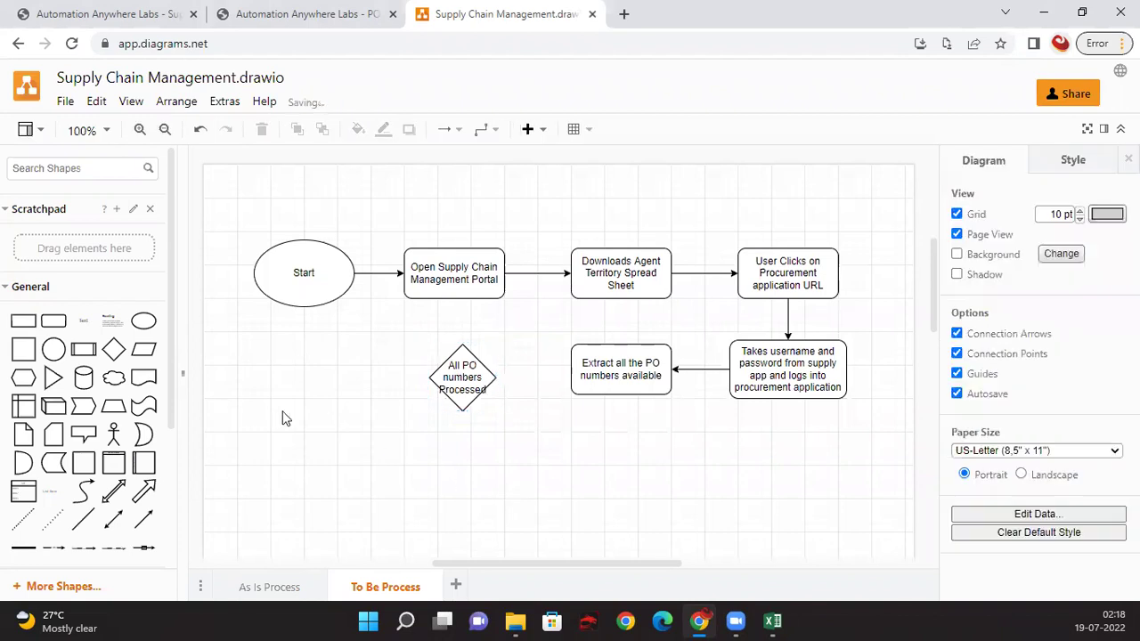
Step: Enlarge the diamond to about 100 by 105, align it with the row, and arrow Extract to it
click(456, 374)
drag(494, 406, 524, 436)
drag(482, 397, 503, 369)
click(595, 429)
click(560, 454)
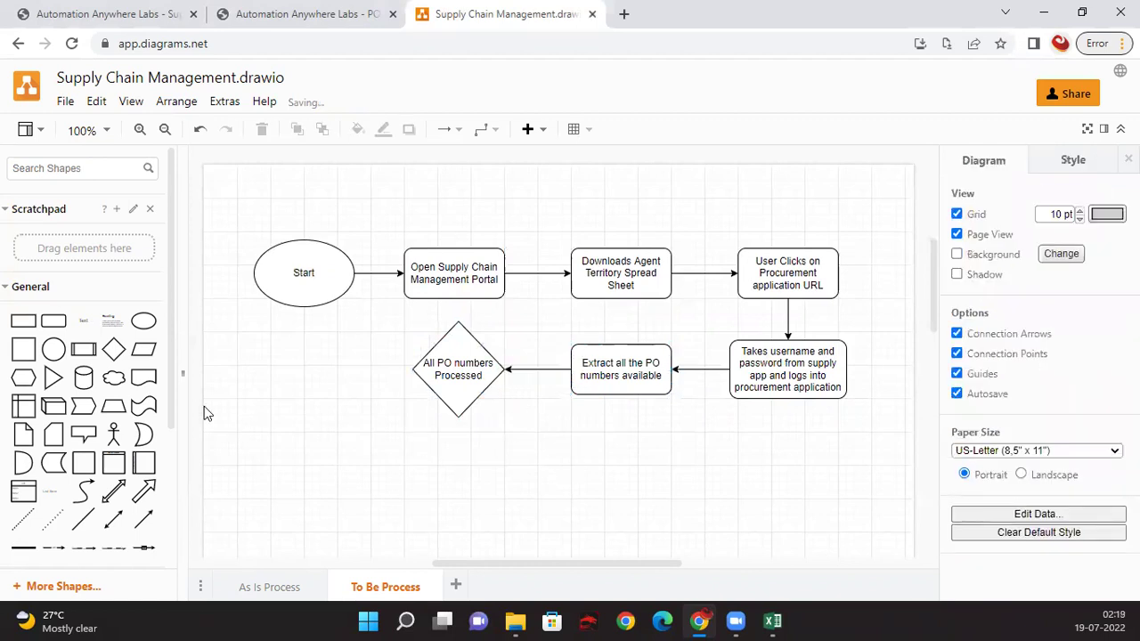
Step: Put a rounded box left of the diamond with the Submit, Logout and close supply chain app text
click(53, 321)
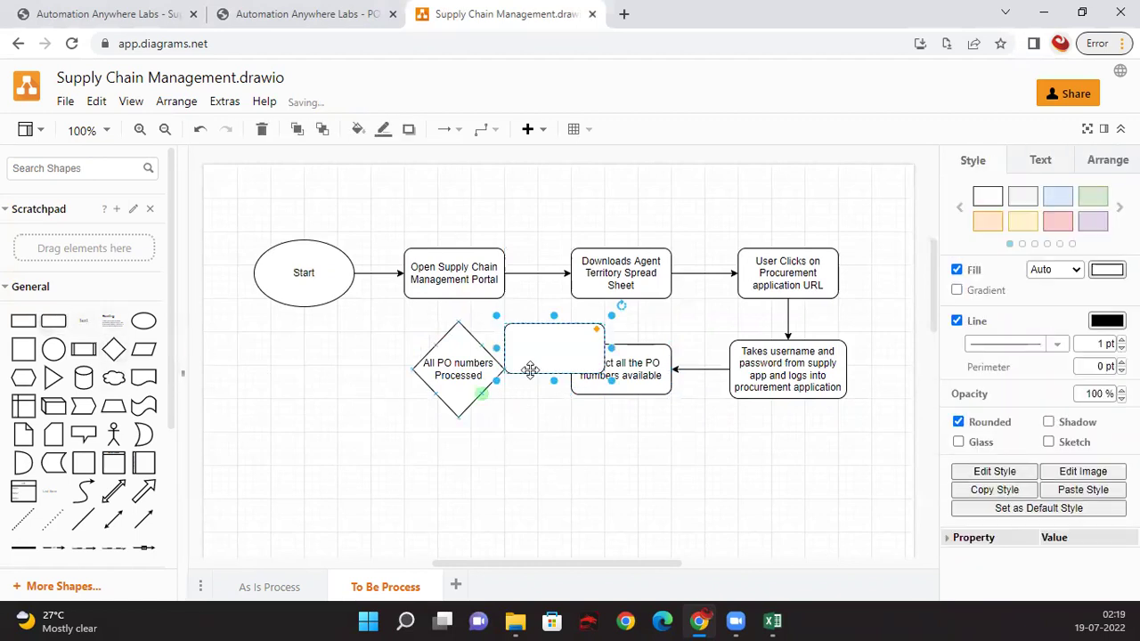
drag(546, 357, 300, 371)
double_click(300, 371)
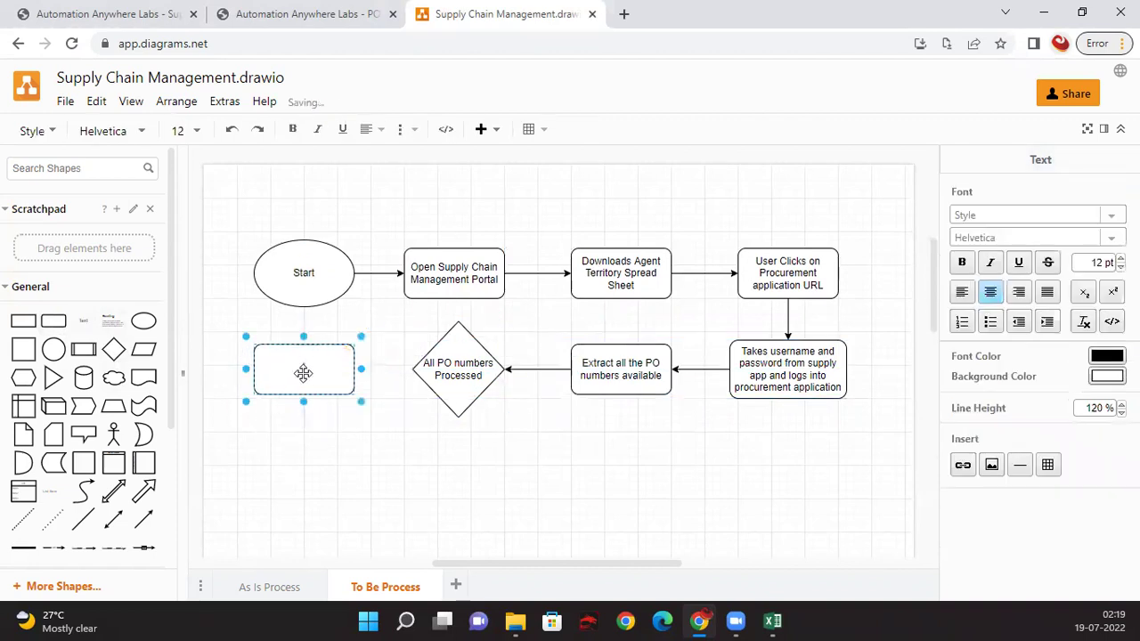
text(Clic)
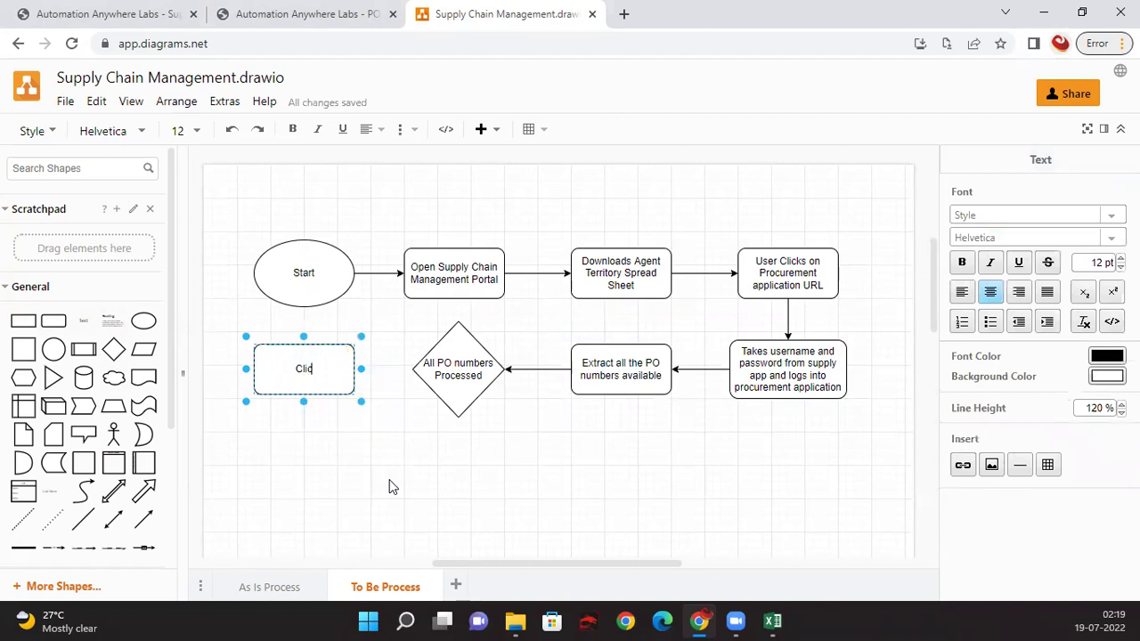
text(k on Submit and Logo)
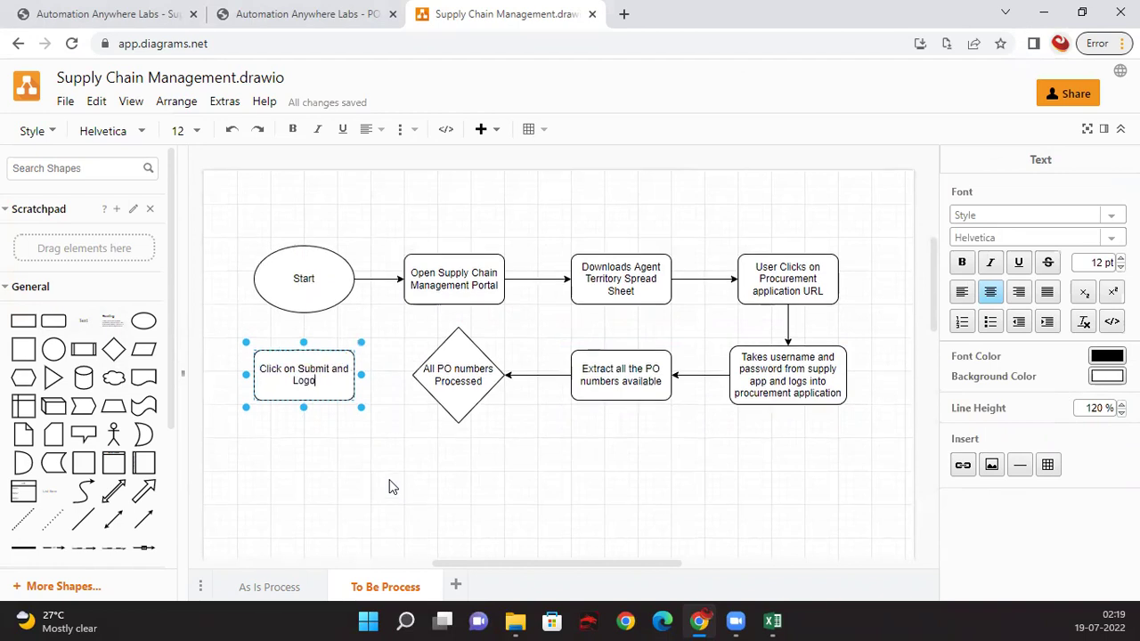
text(ut from Procurement app)
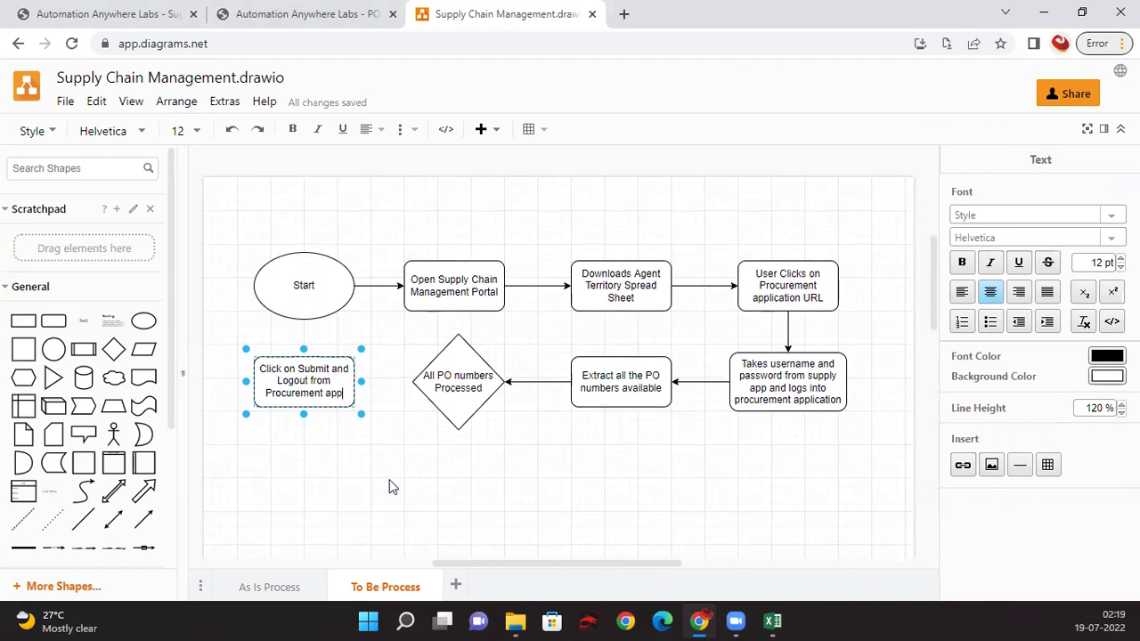
text(, close)
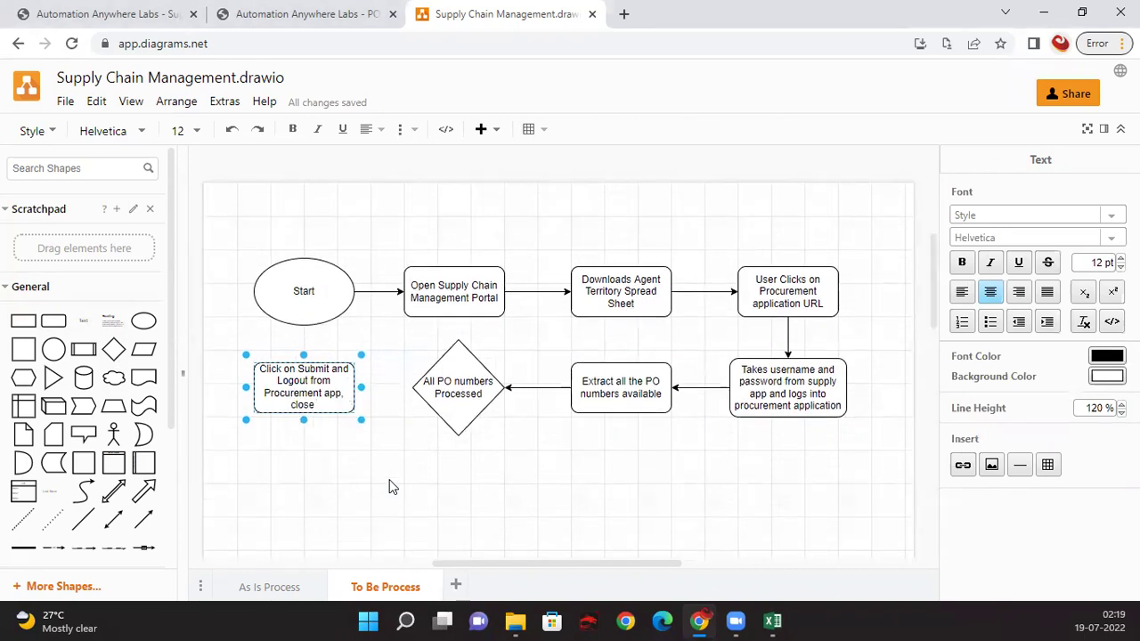
text( supply chain mana)
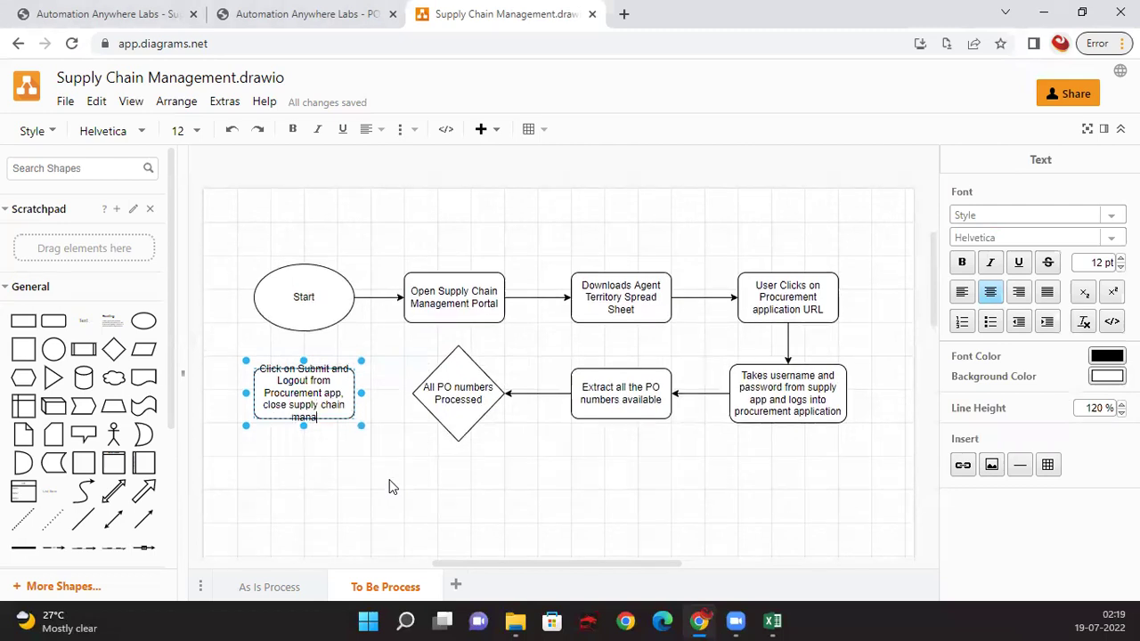
key(BackSpace)
key(BackSpace)
key(BackSpace)
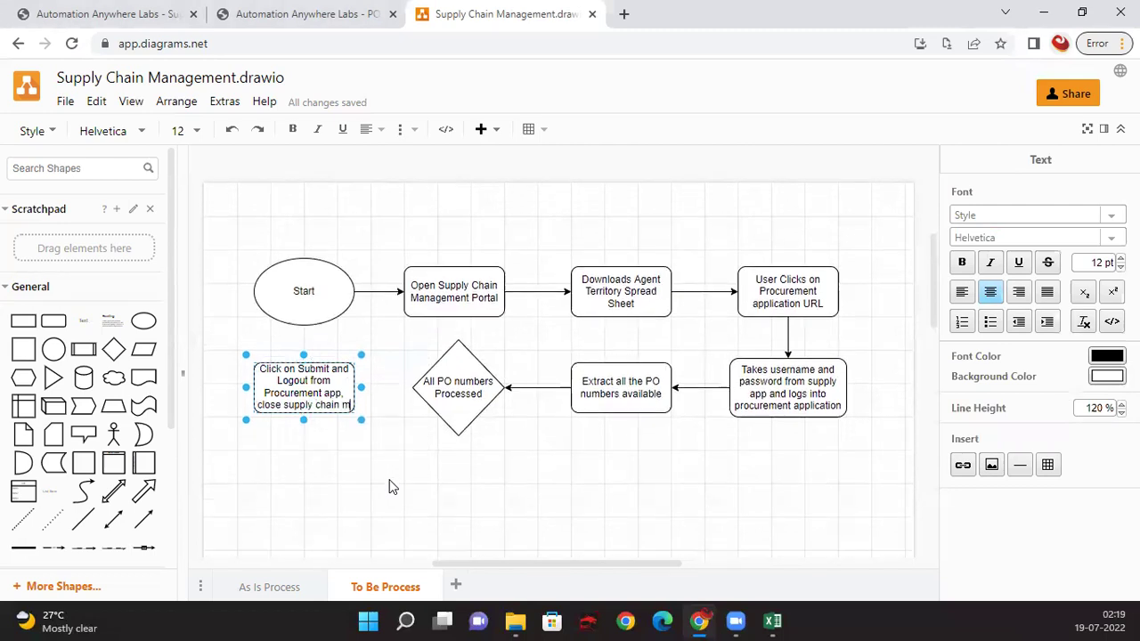
key(BackSpace)
text(app)
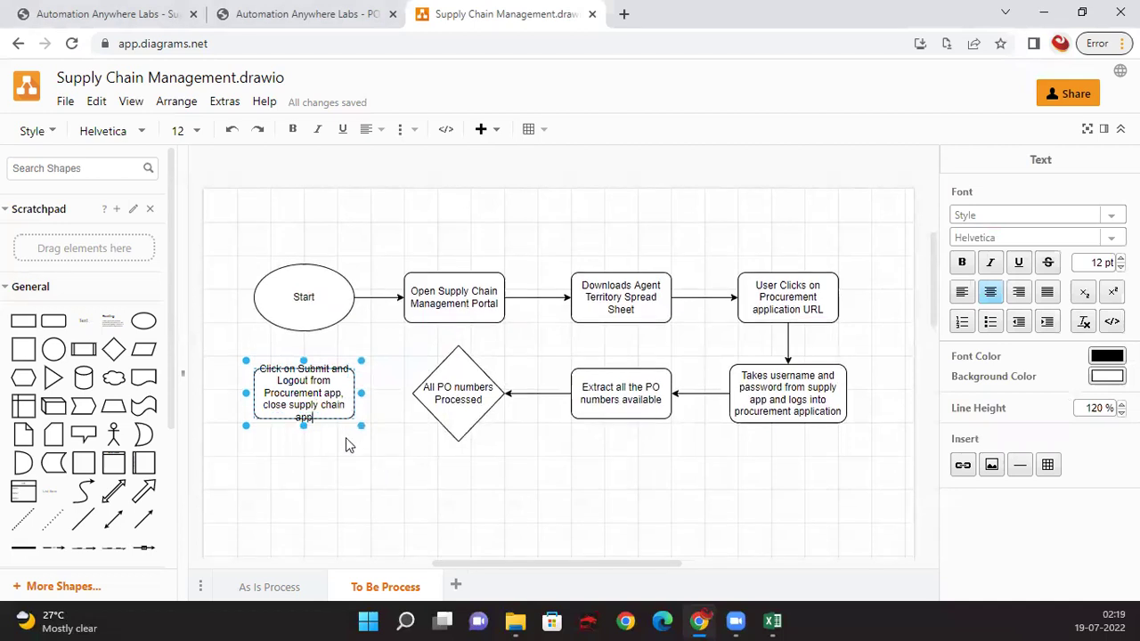
Step: Widen the Submit and Logout box and connect the diamond to it with an arrow
click(288, 459)
click(303, 383)
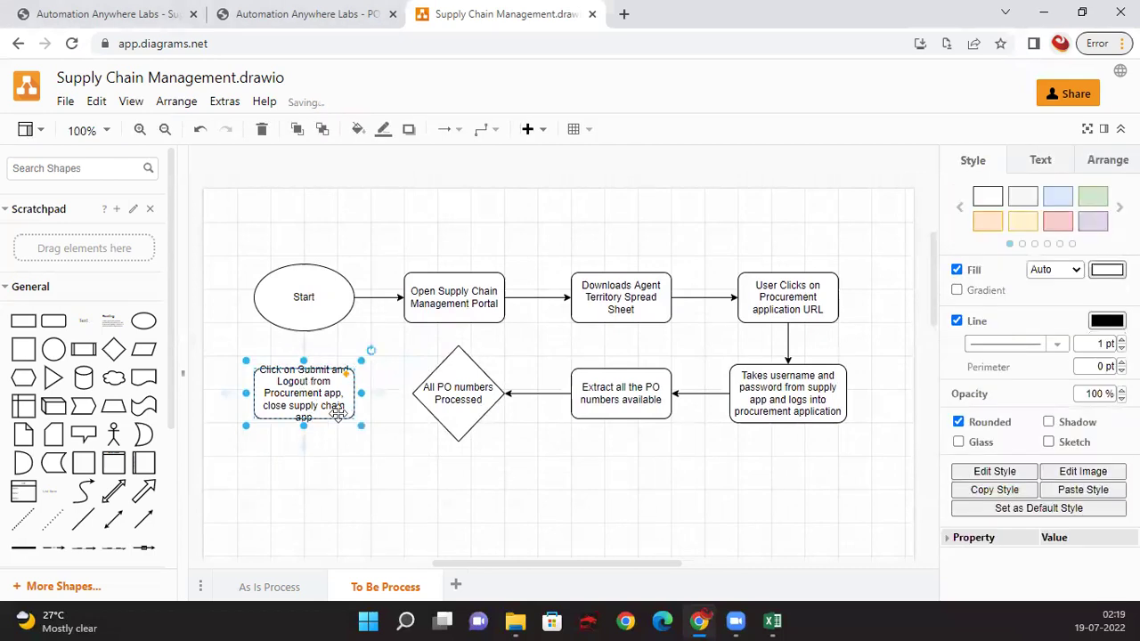
drag(355, 420, 373, 439)
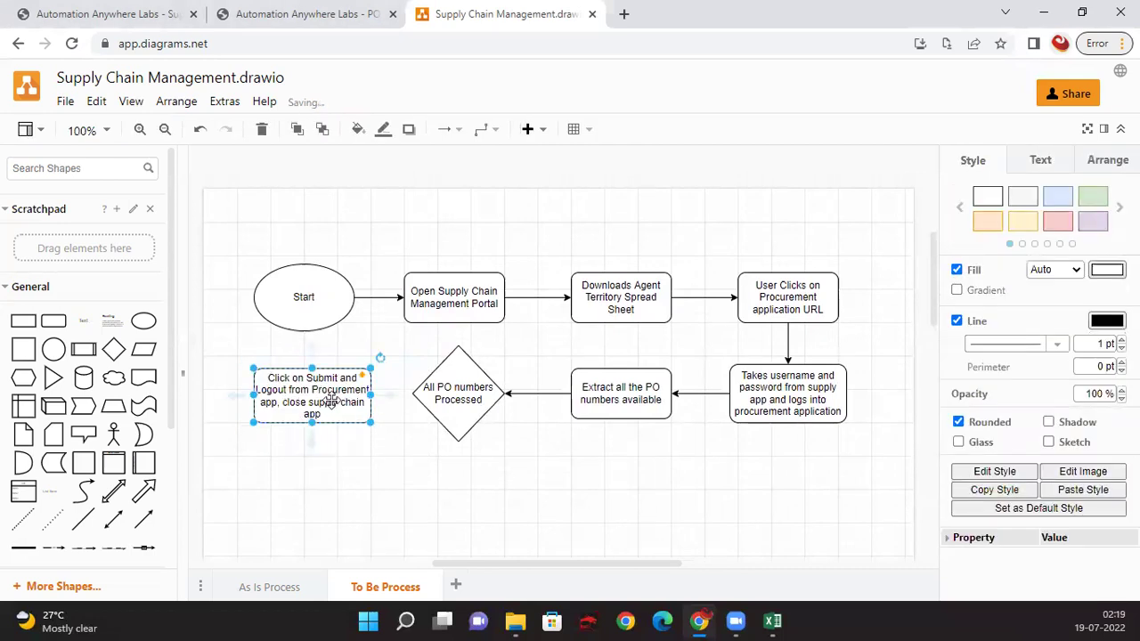
drag(333, 401, 358, 393)
click(427, 481)
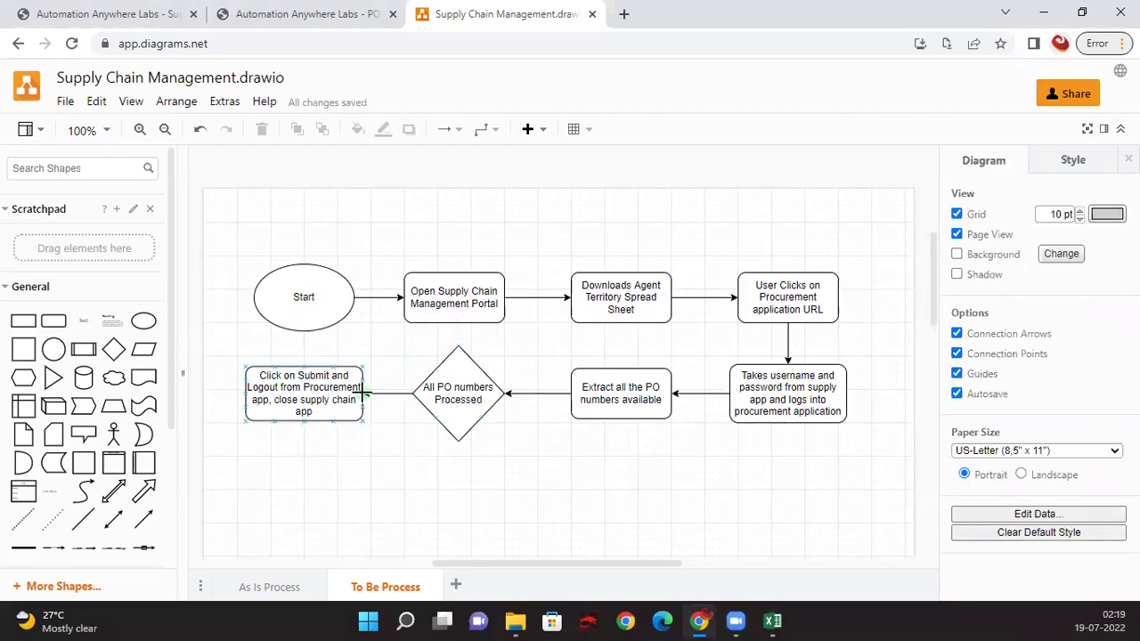
click(416, 473)
scroll(304, 405, down, 2)
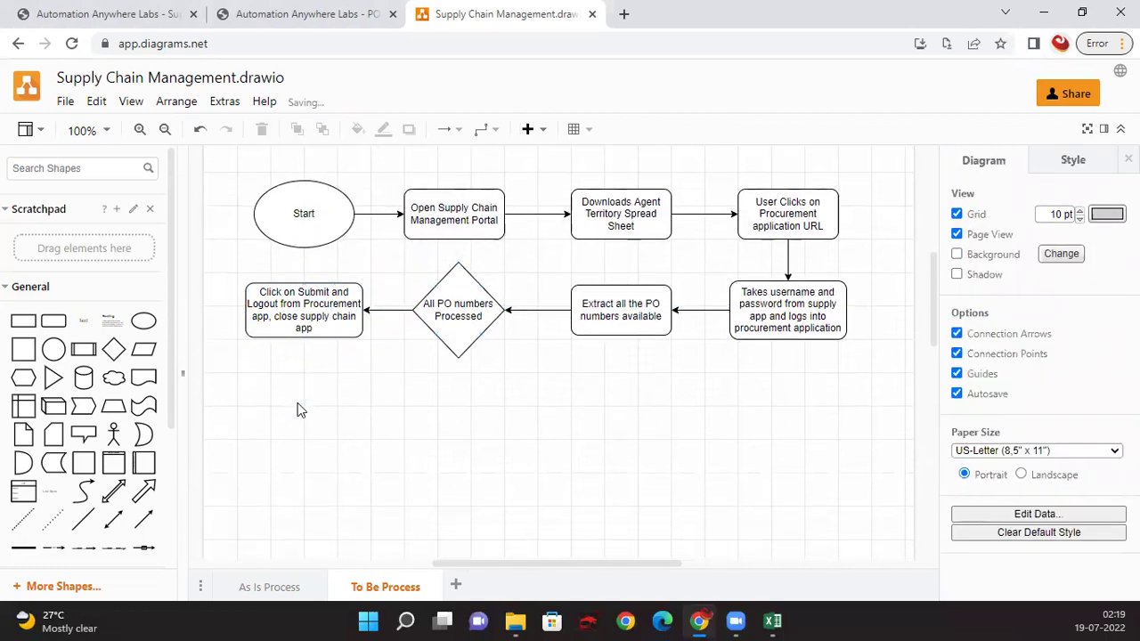
click(402, 309)
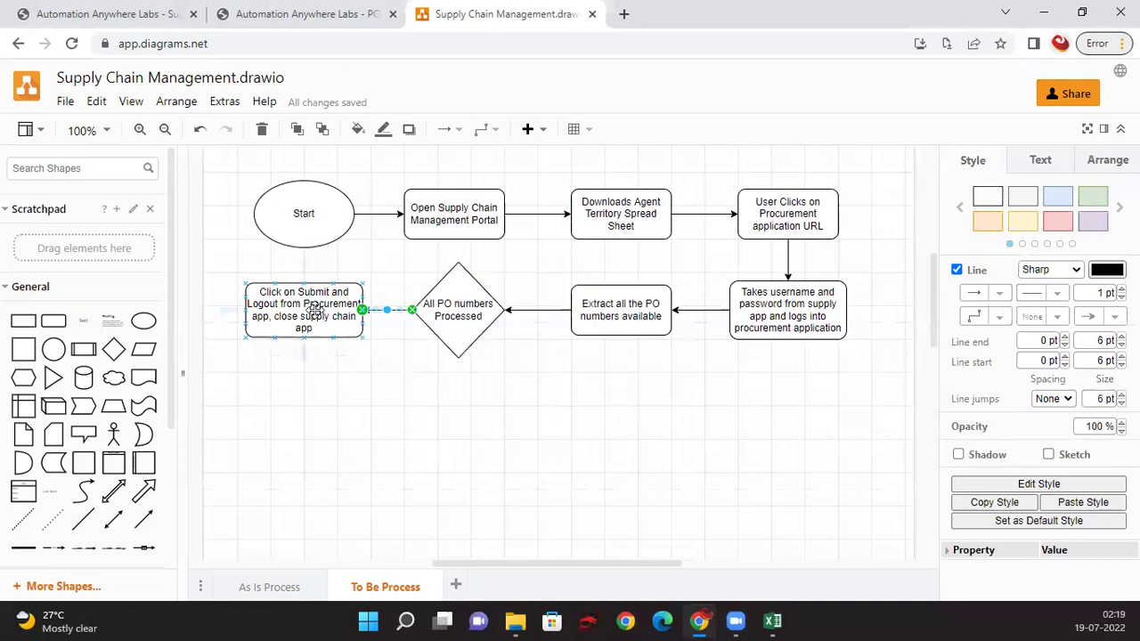
drag(352, 311, 294, 299)
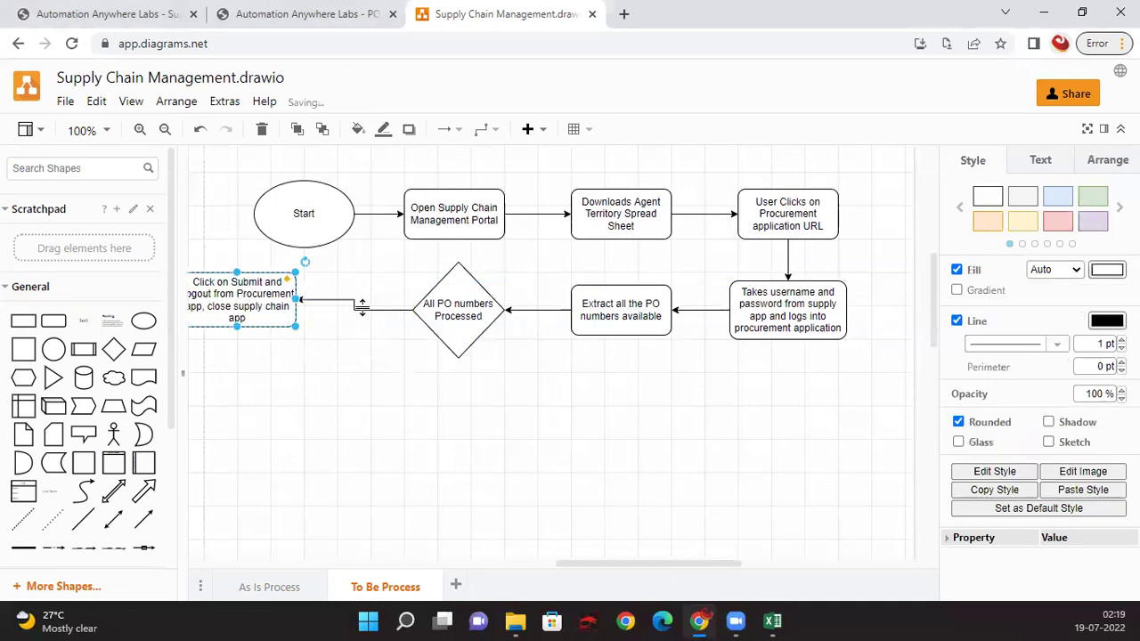
Step: Label the diamond-to-box arrow YES and shift the box back right
click(364, 309)
double_click(363, 308)
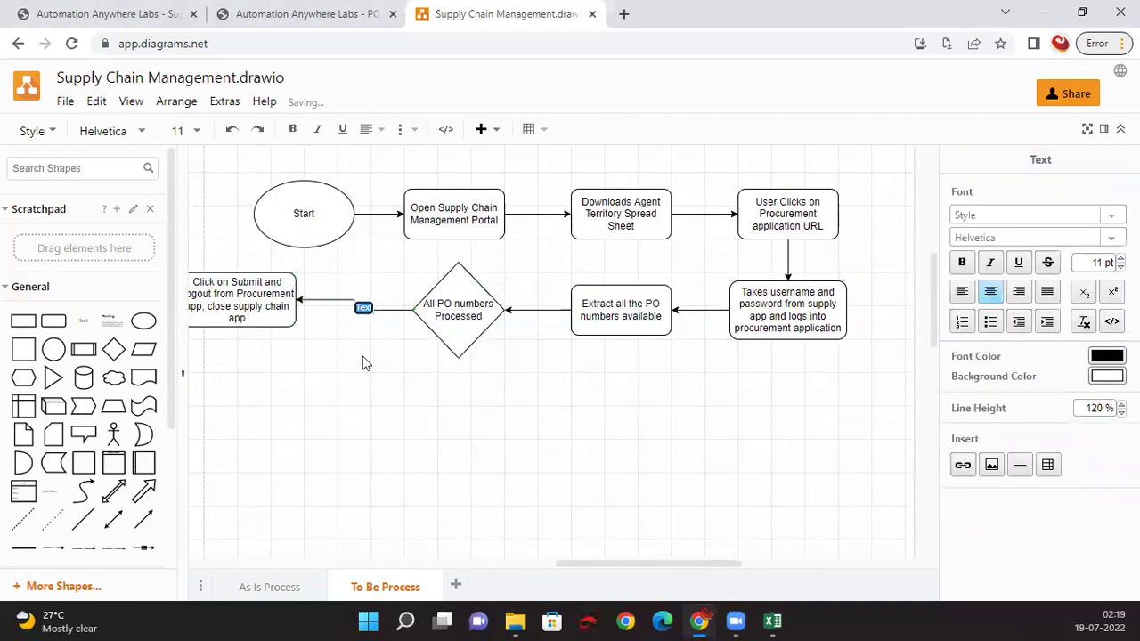
text(YES)
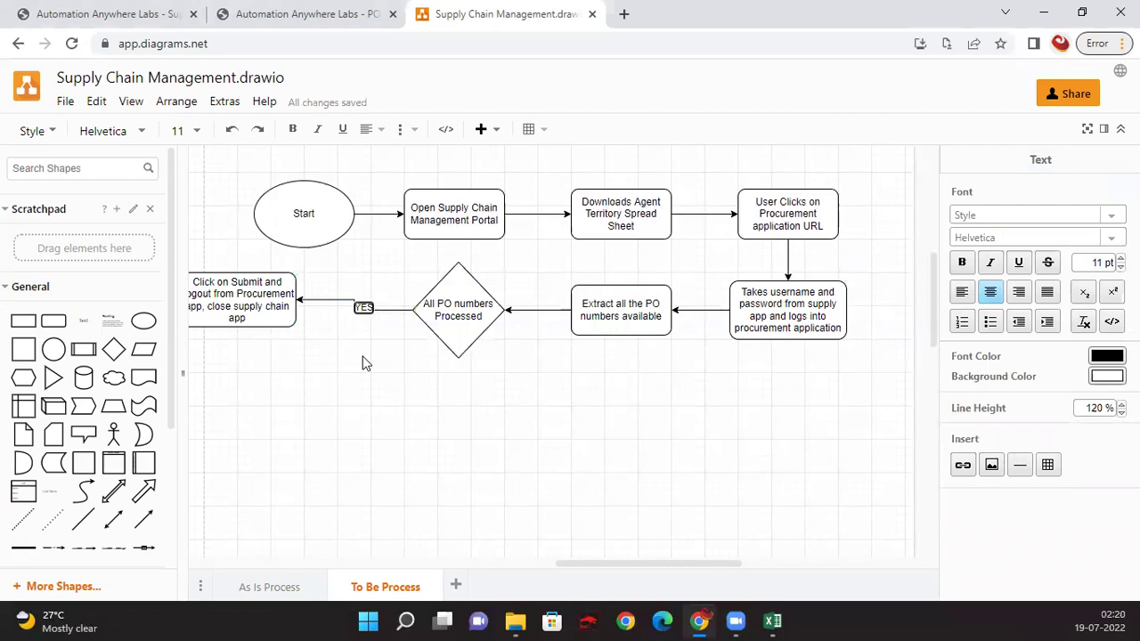
click(363, 363)
drag(267, 297, 322, 307)
click(448, 407)
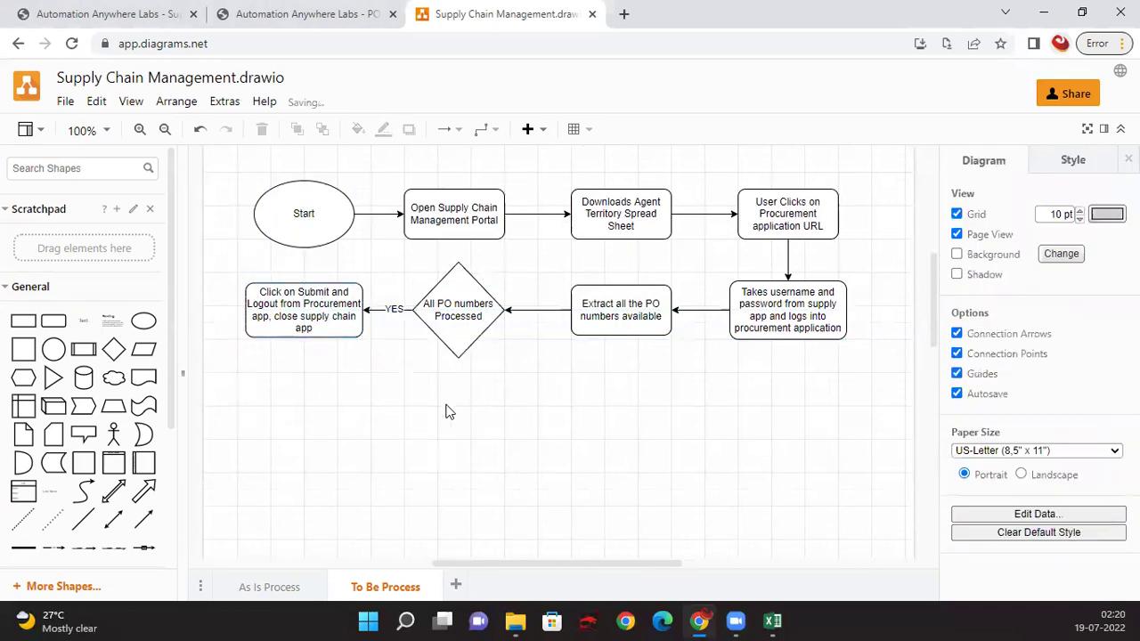
Step: On As Is Process, label the arrow from the New Purchase Order decision to Search PO number YES
click(271, 586)
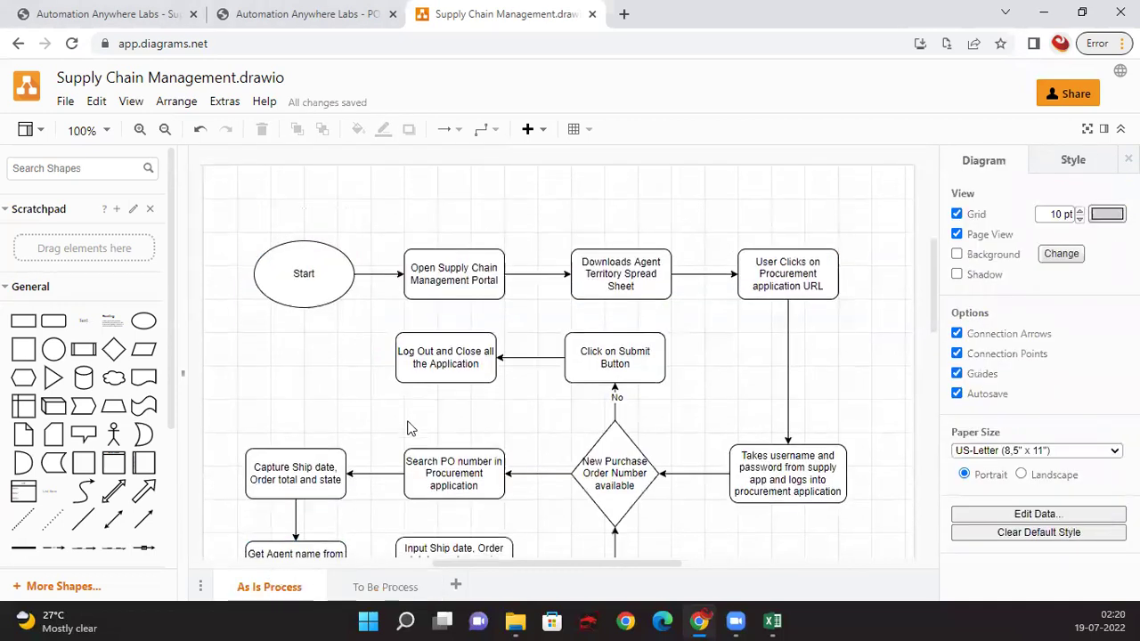
scroll(494, 436, down, 1)
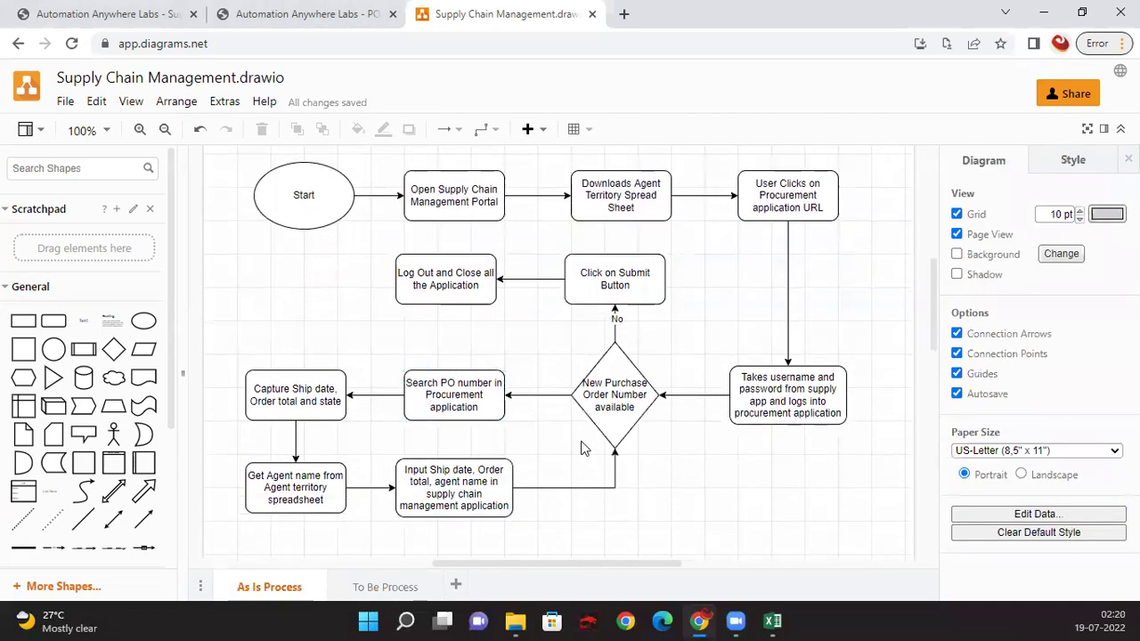
click(552, 394)
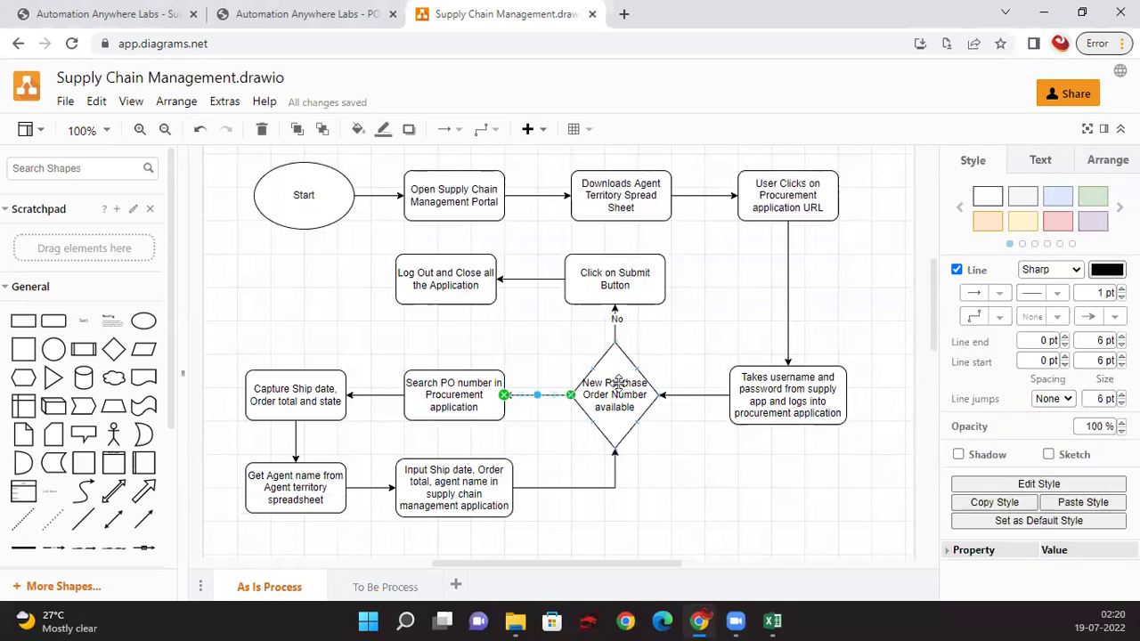
drag(614, 387, 673, 388)
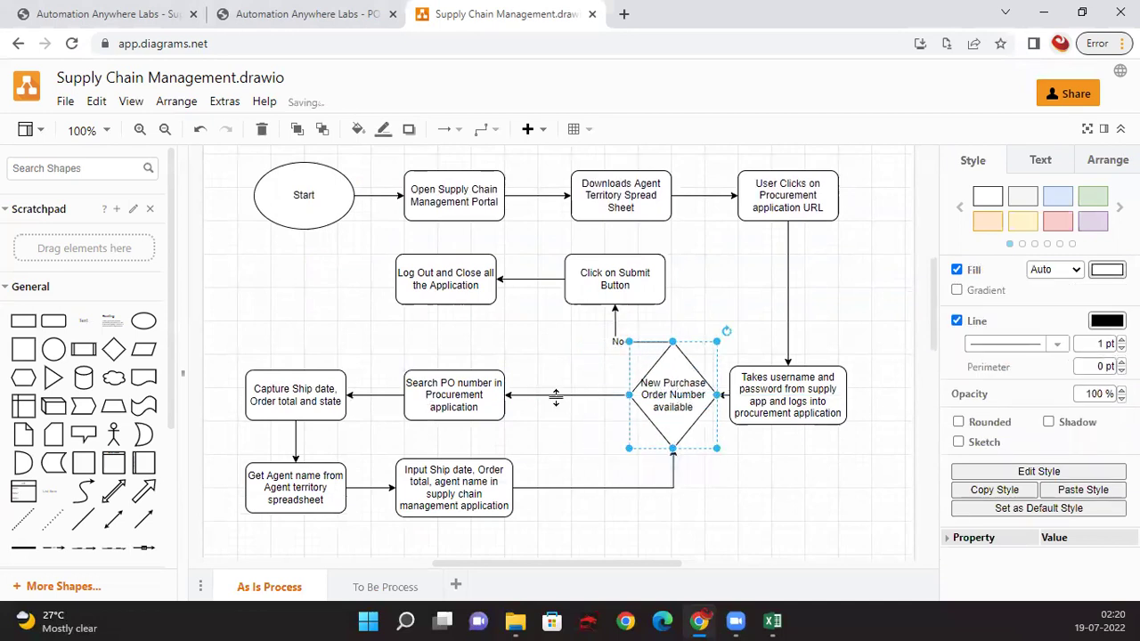
click(555, 395)
double_click(556, 395)
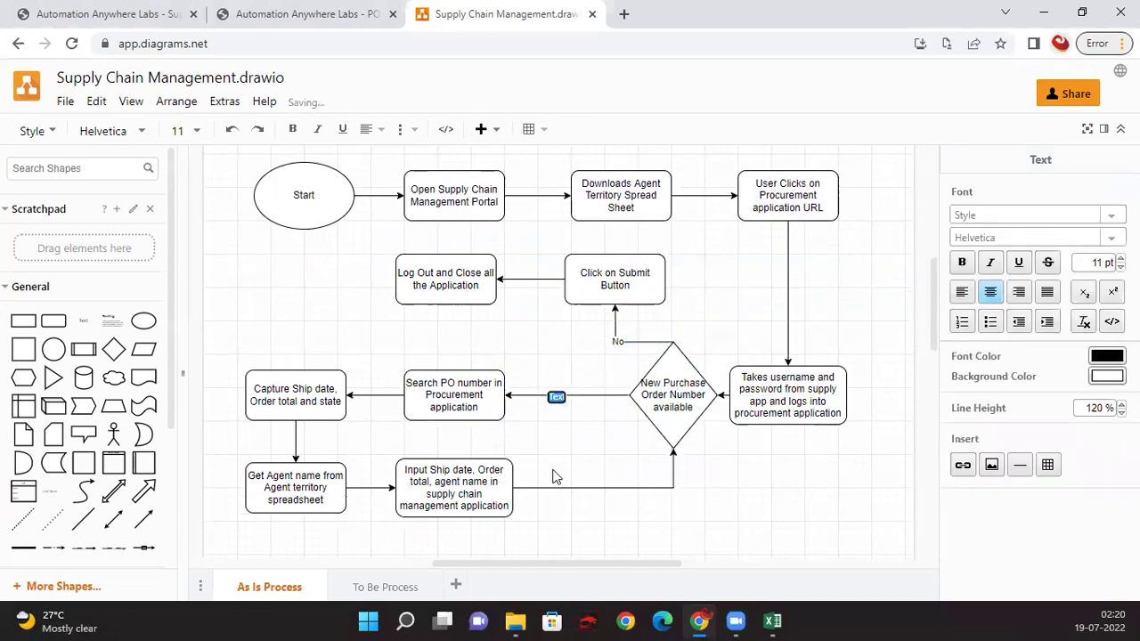
text(YES)
click(613, 426)
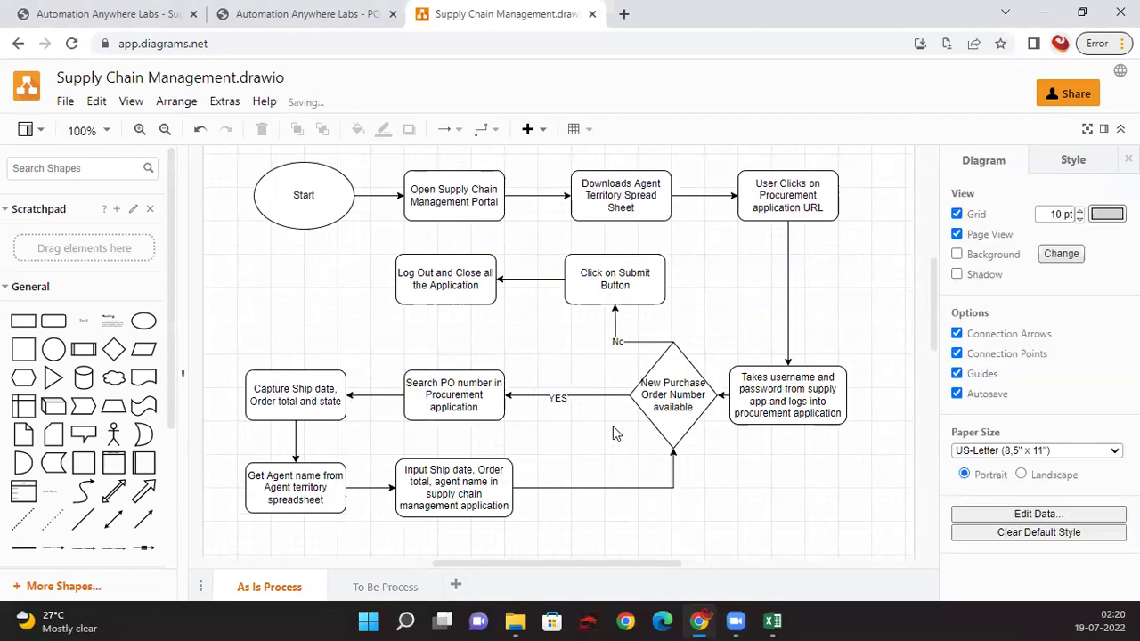
Step: Move the New Purchase Order decision back left and return to To Be Process
click(559, 397)
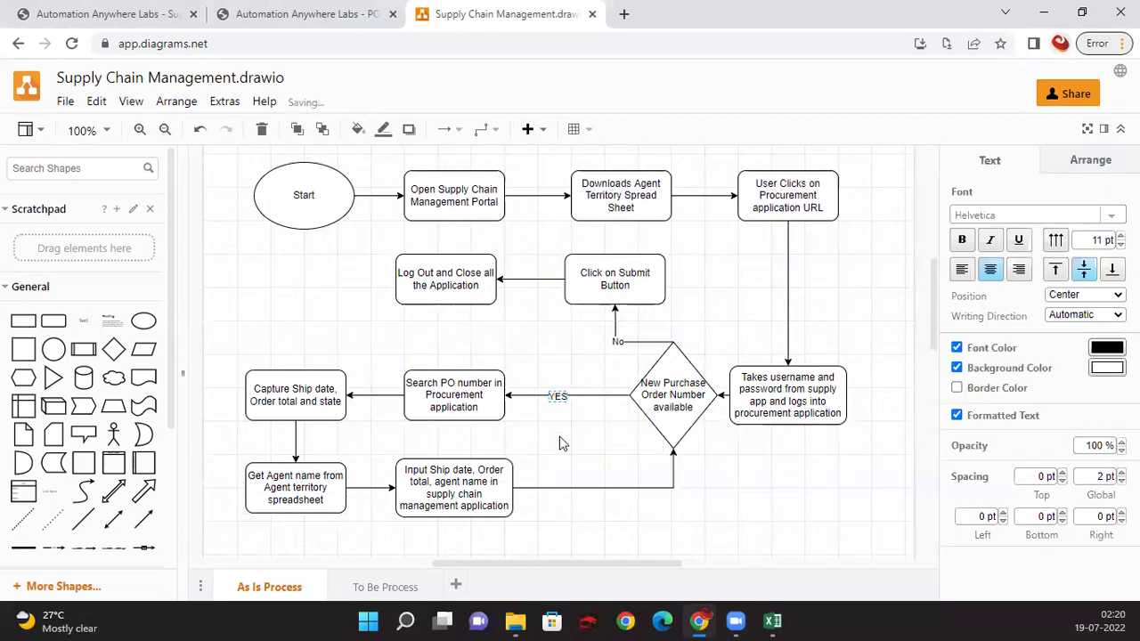
click(571, 416)
click(656, 397)
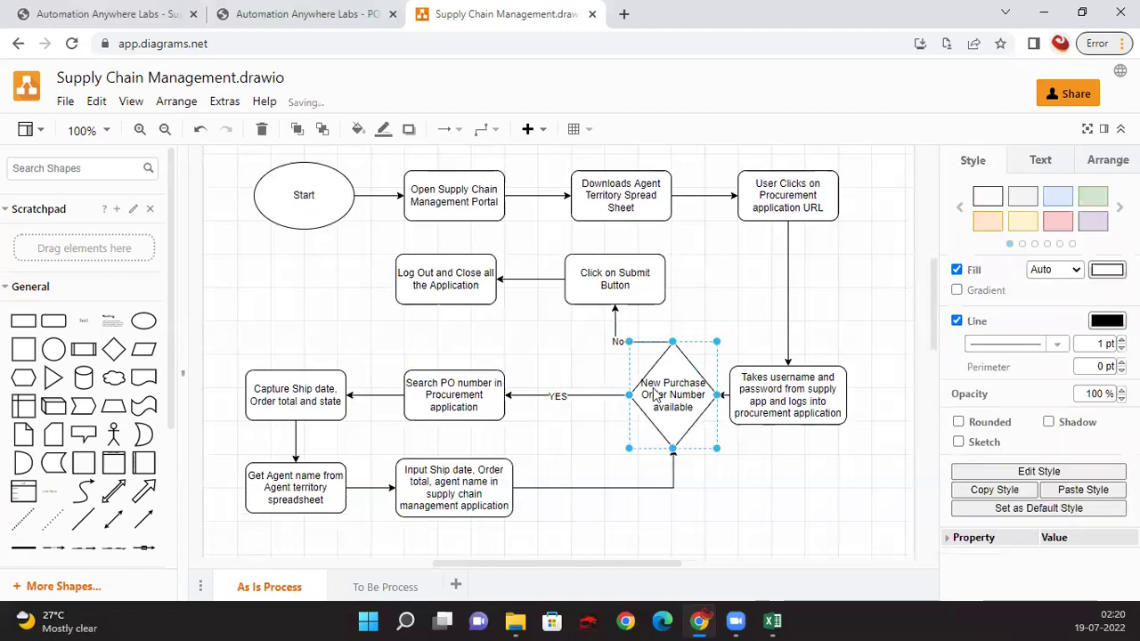
drag(656, 397, 621, 389)
click(757, 458)
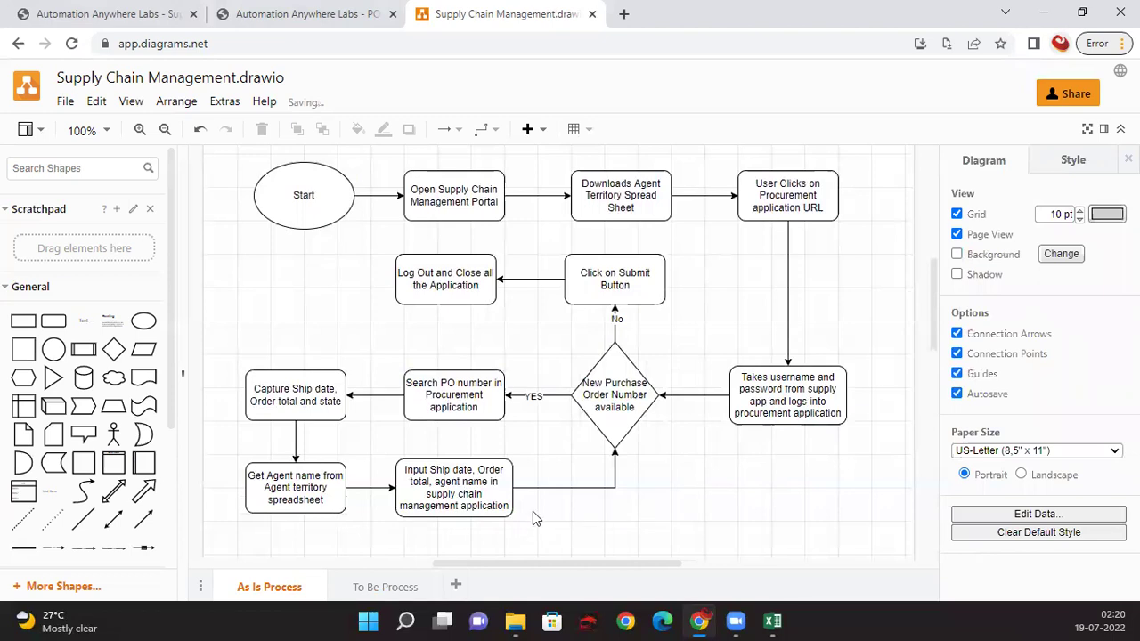
click(378, 588)
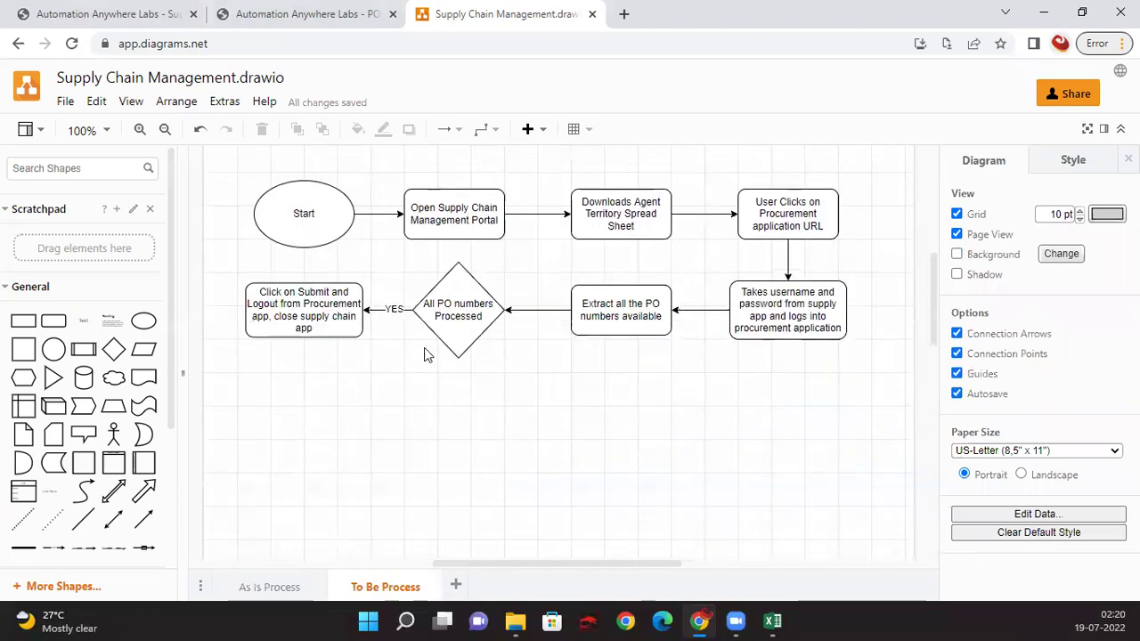
Step: Place an empty rounded box below the 'All PO numbers Processed' diamond
mouse_move(463, 368)
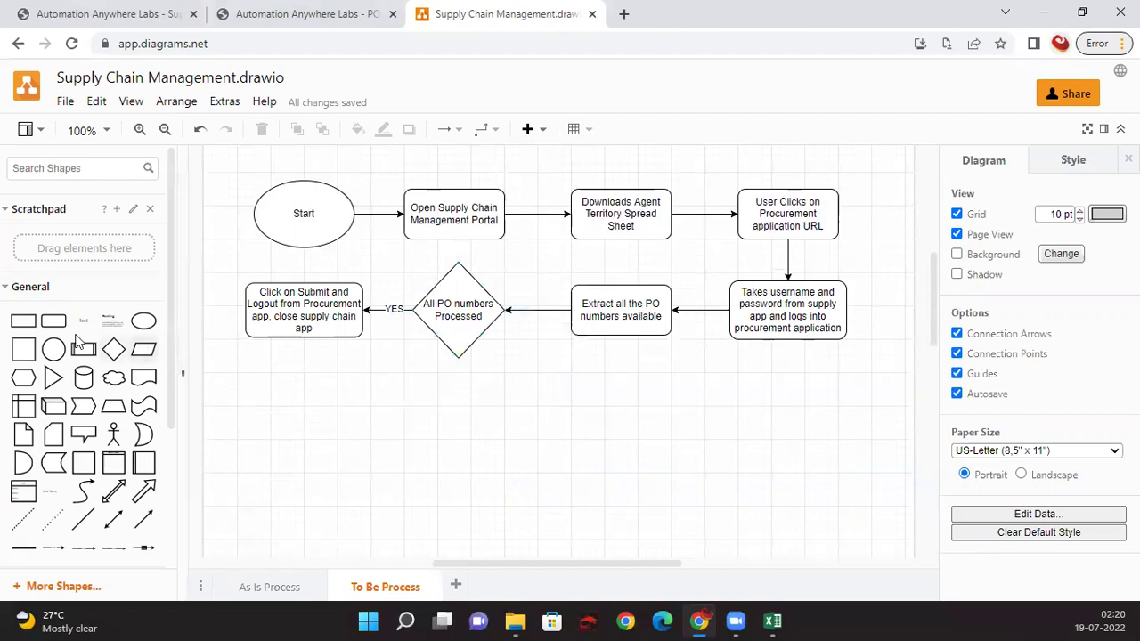
drag(54, 321, 412, 401)
drag(470, 427, 303, 481)
click(511, 445)
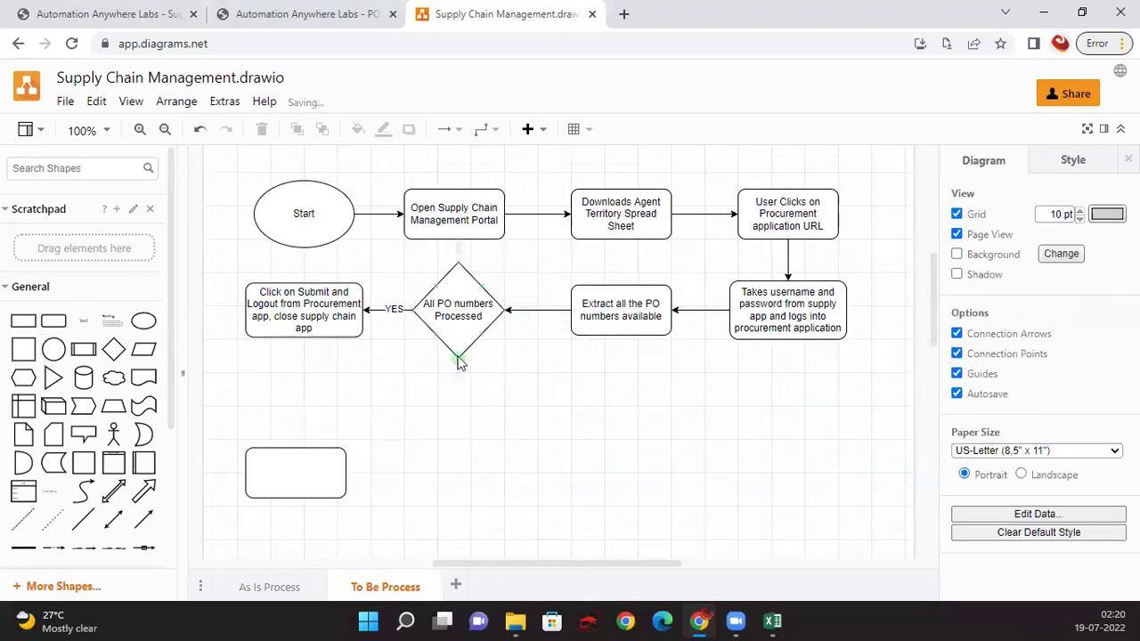
Step: Connect the diamond's bottom to the new box with an arrow labelled NO
drag(454, 368, 295, 456)
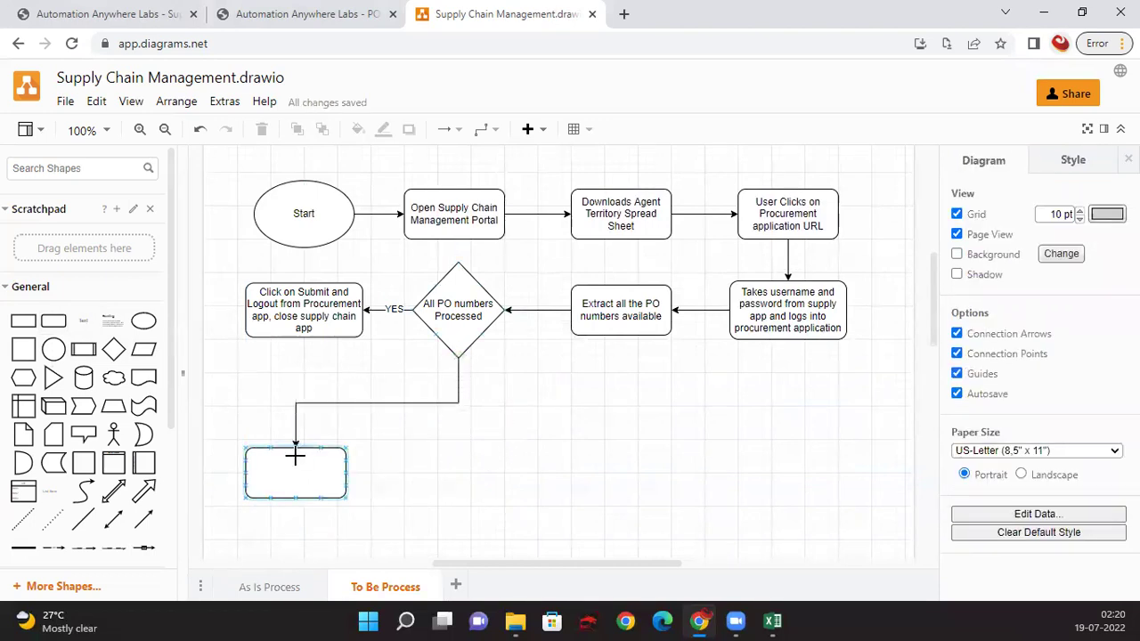
click(543, 479)
double_click(416, 404)
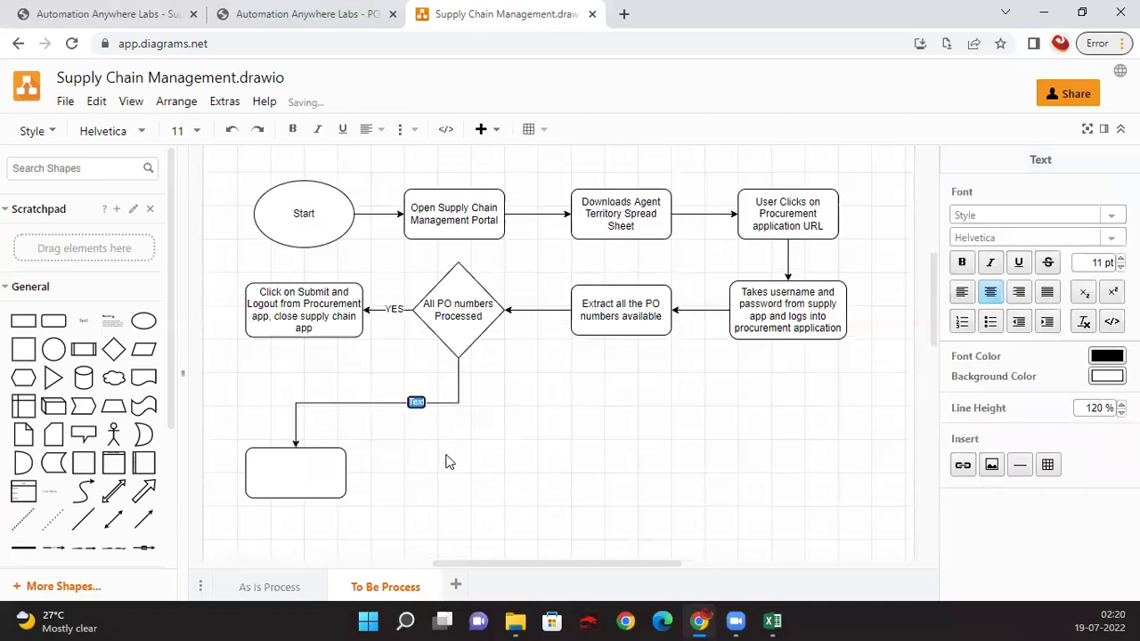
text(NO)
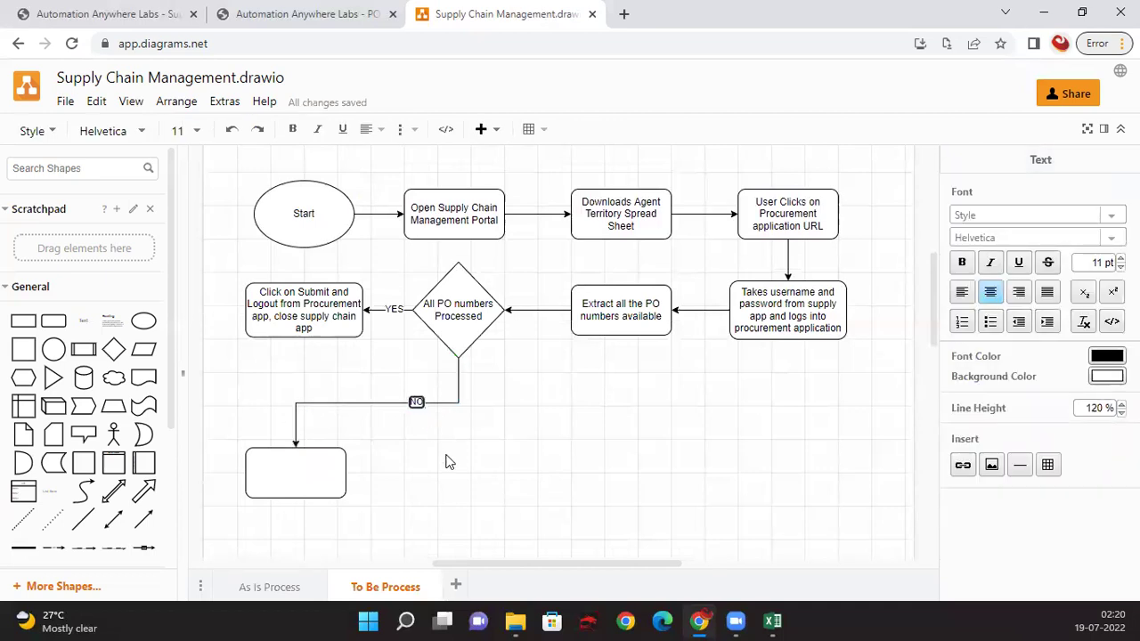
click(450, 462)
Step: Type 'Search PO number in Procurement APP' into the new box below the diamond
double_click(298, 479)
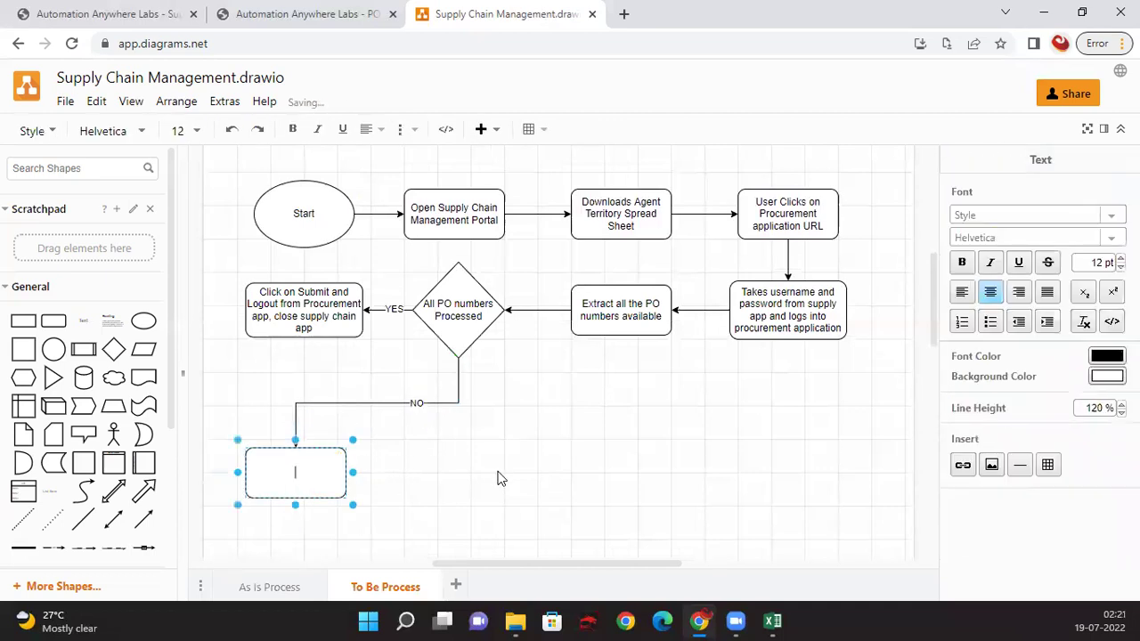
text(Searc)
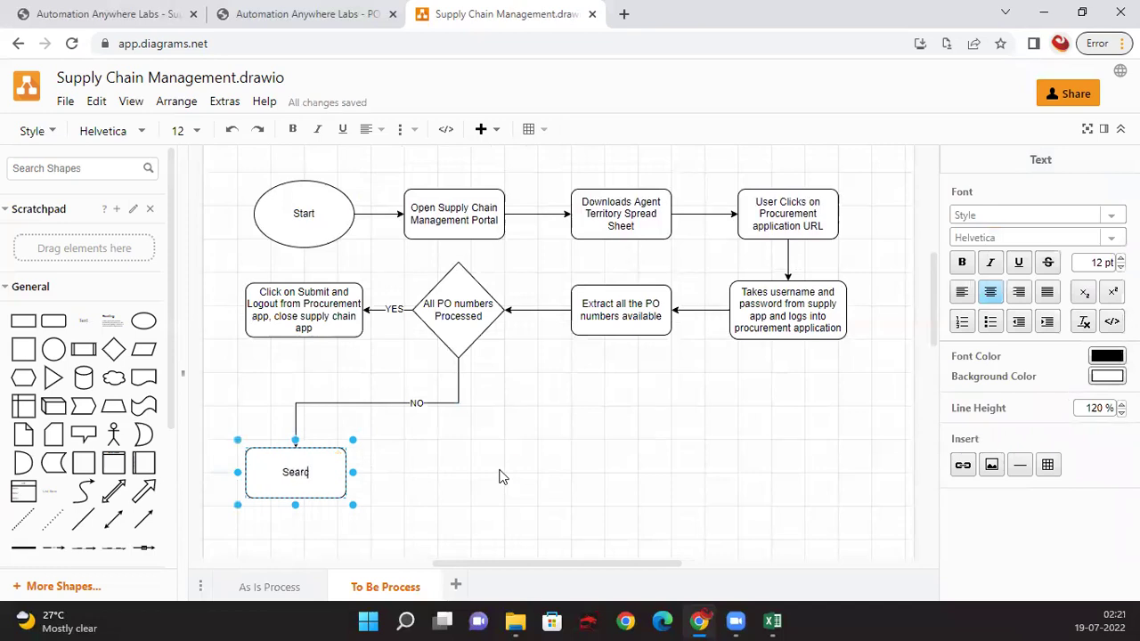
text(h PO number)
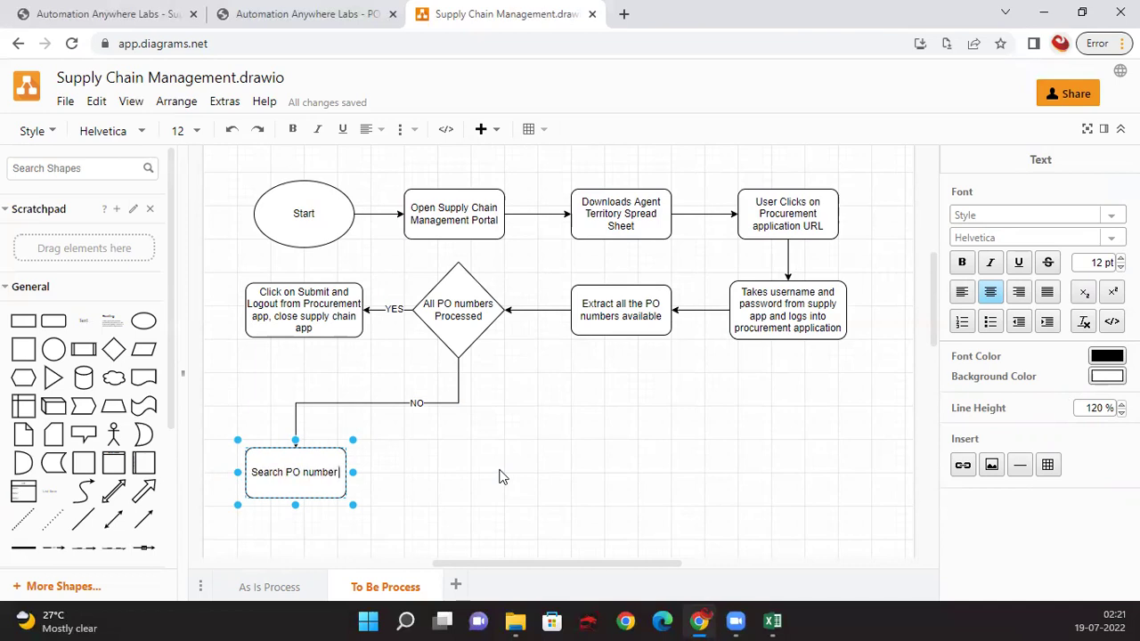
text(in)
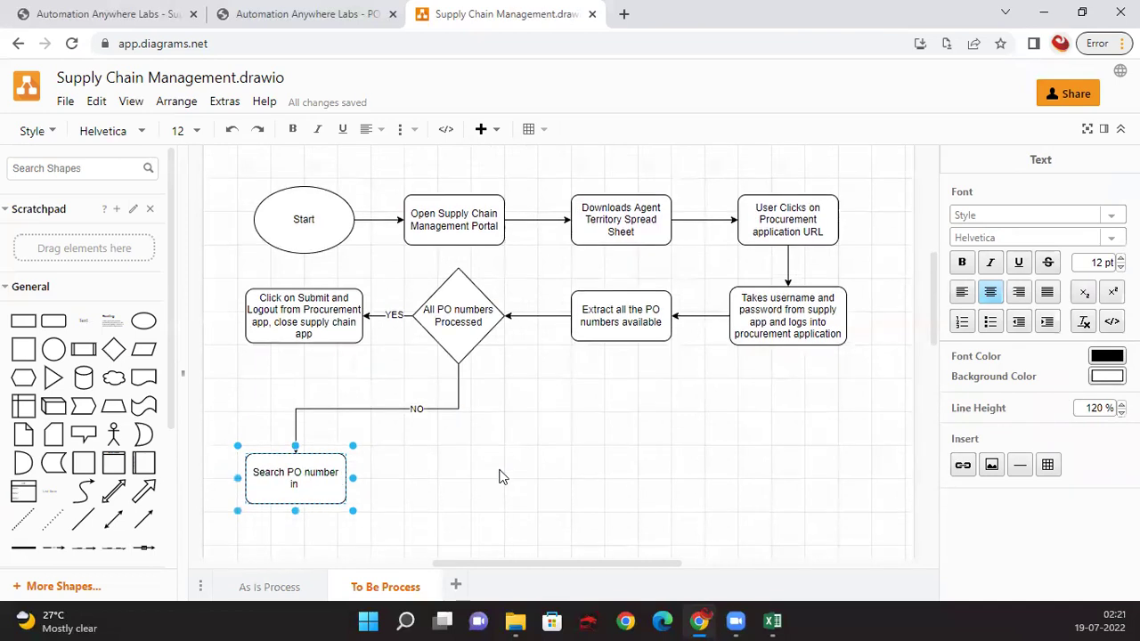
text( Procu)
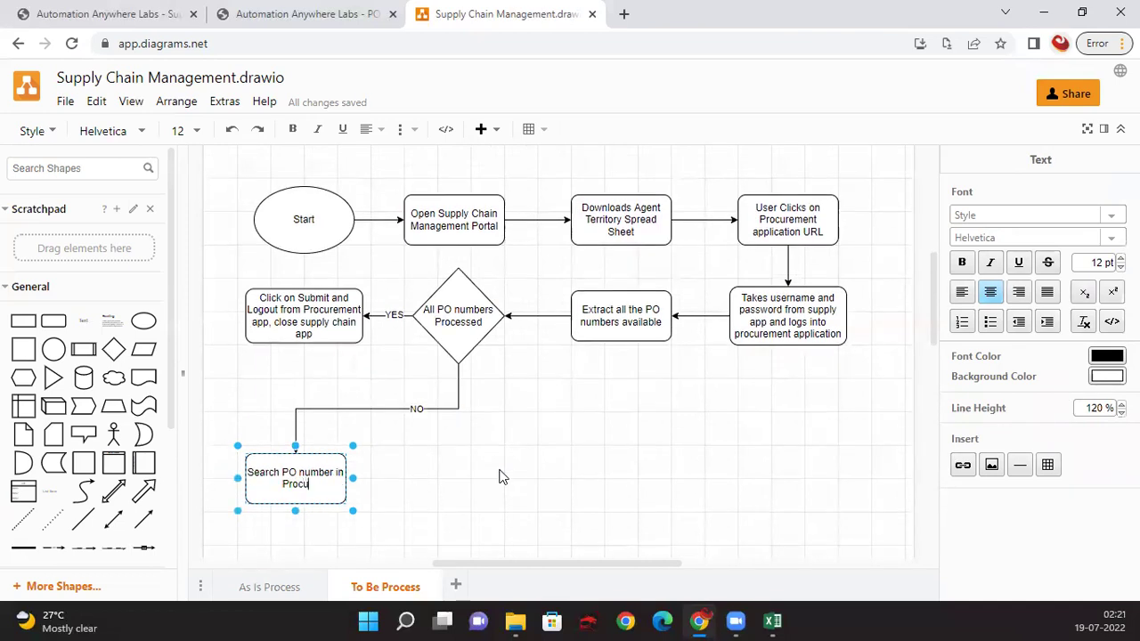
text(rement APP)
click(465, 462)
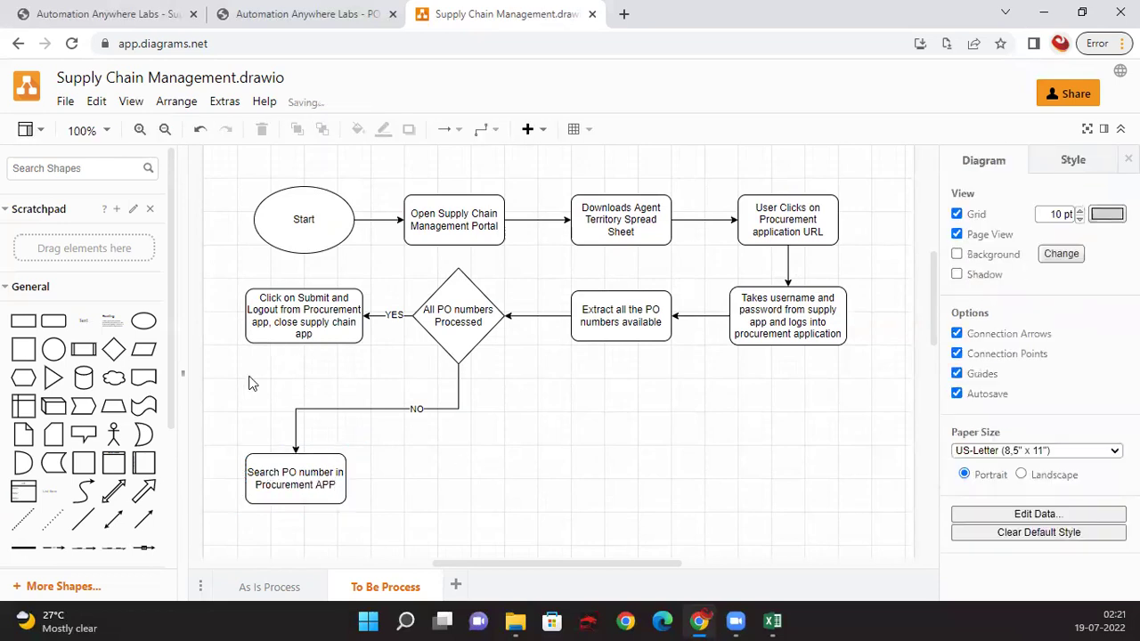
scroll(249, 383, down, 2)
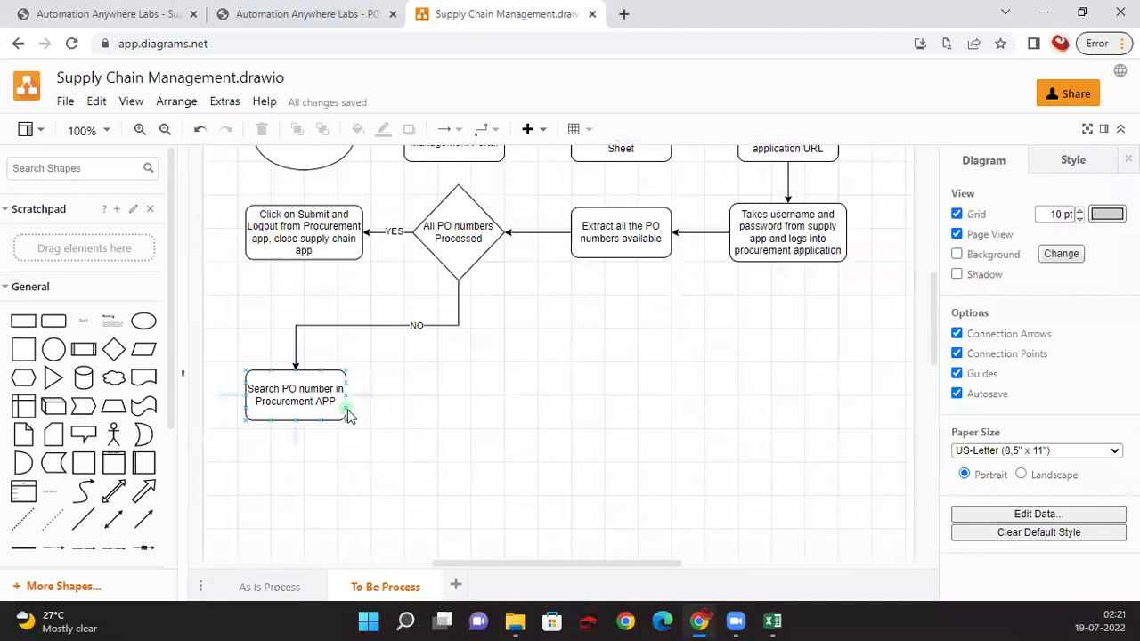
Step: Add an empty rounded box and a decision diamond labelled 'PO Number Found' beside the search box
click(53, 321)
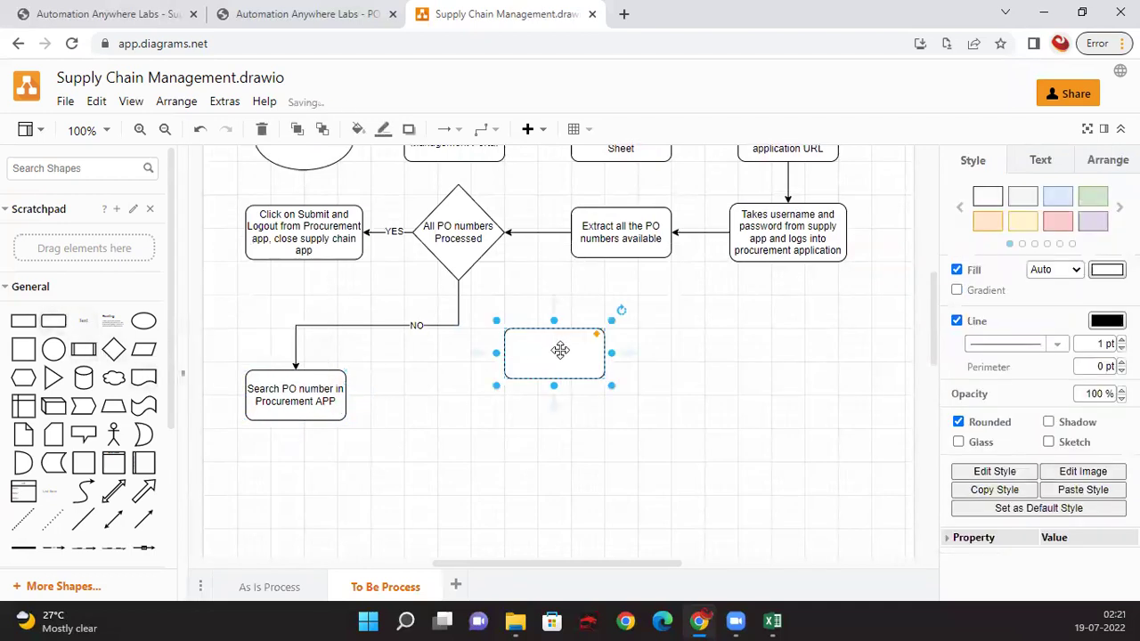
drag(559, 350, 593, 391)
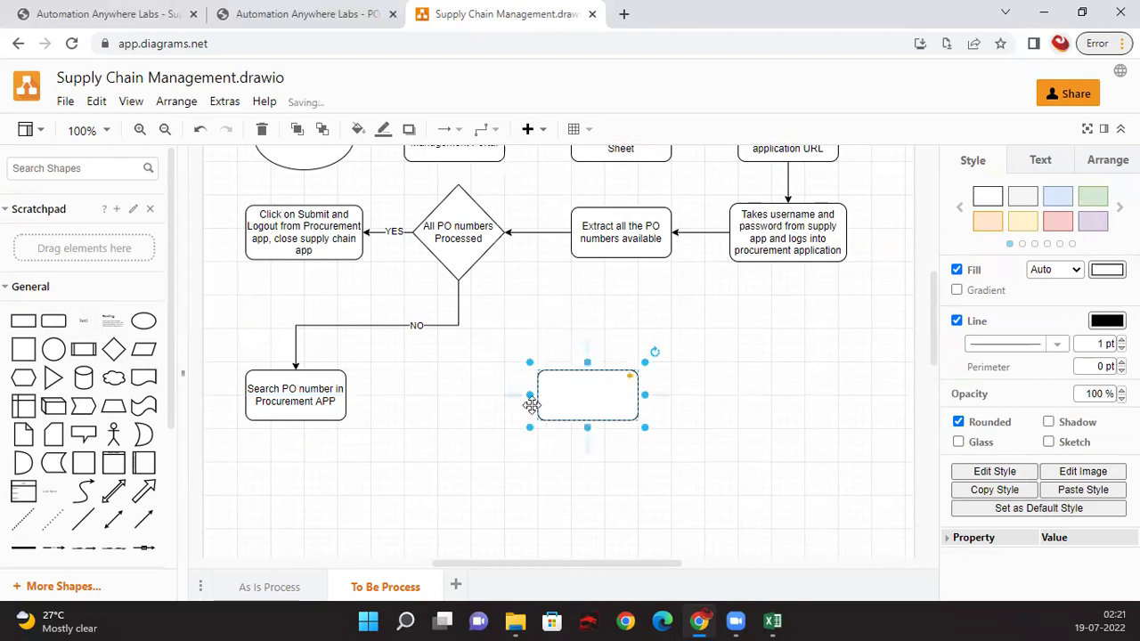
click(113, 349)
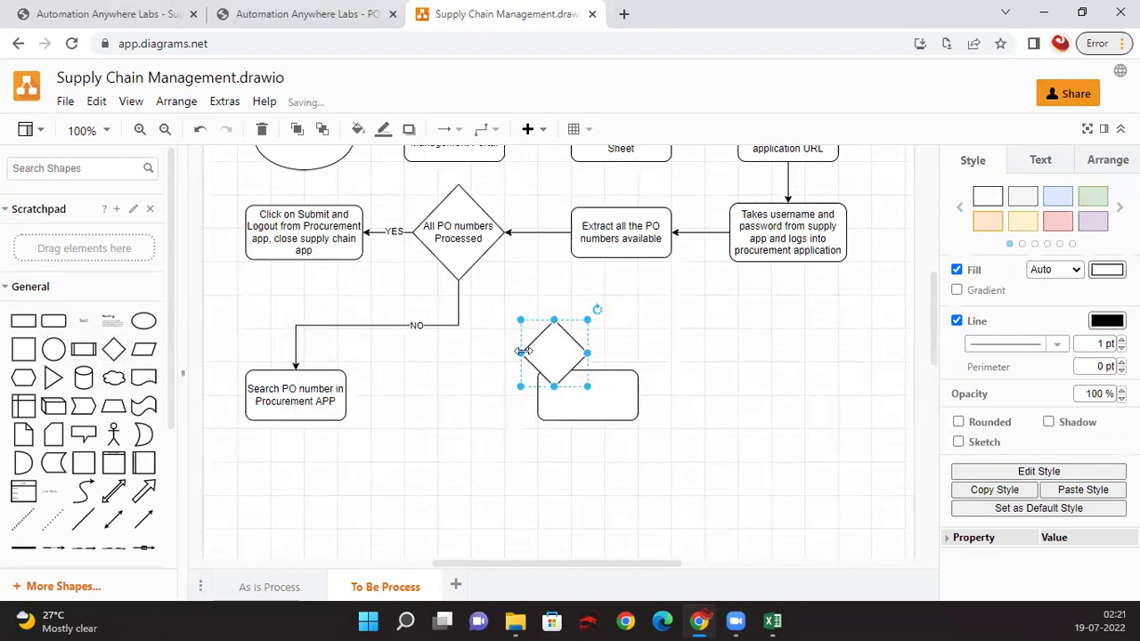
drag(558, 350, 431, 393)
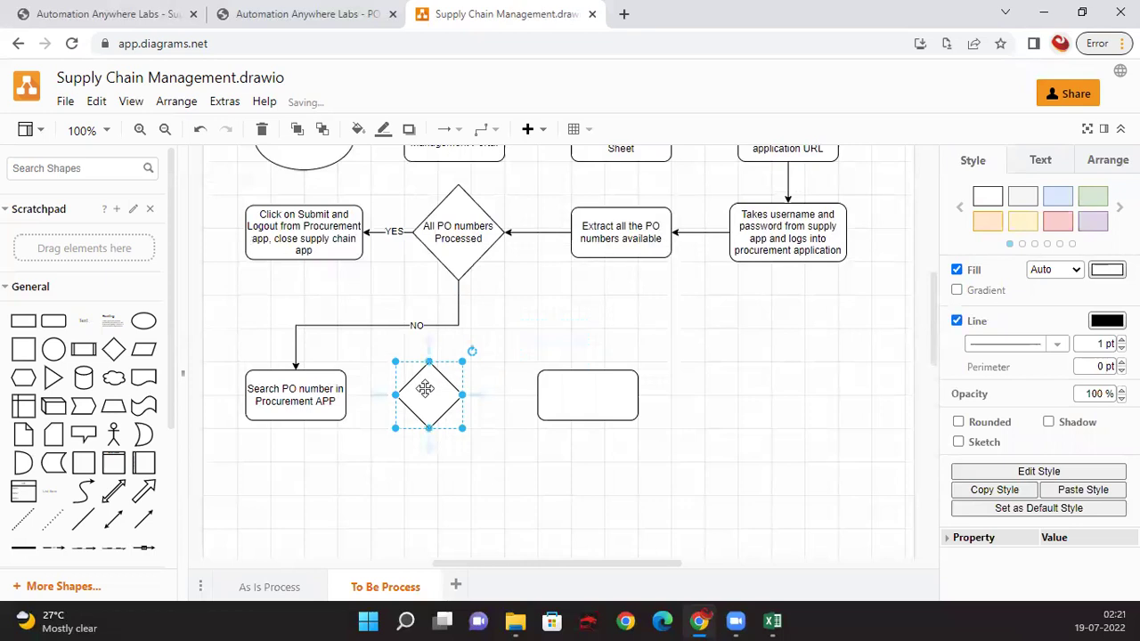
double_click(427, 392)
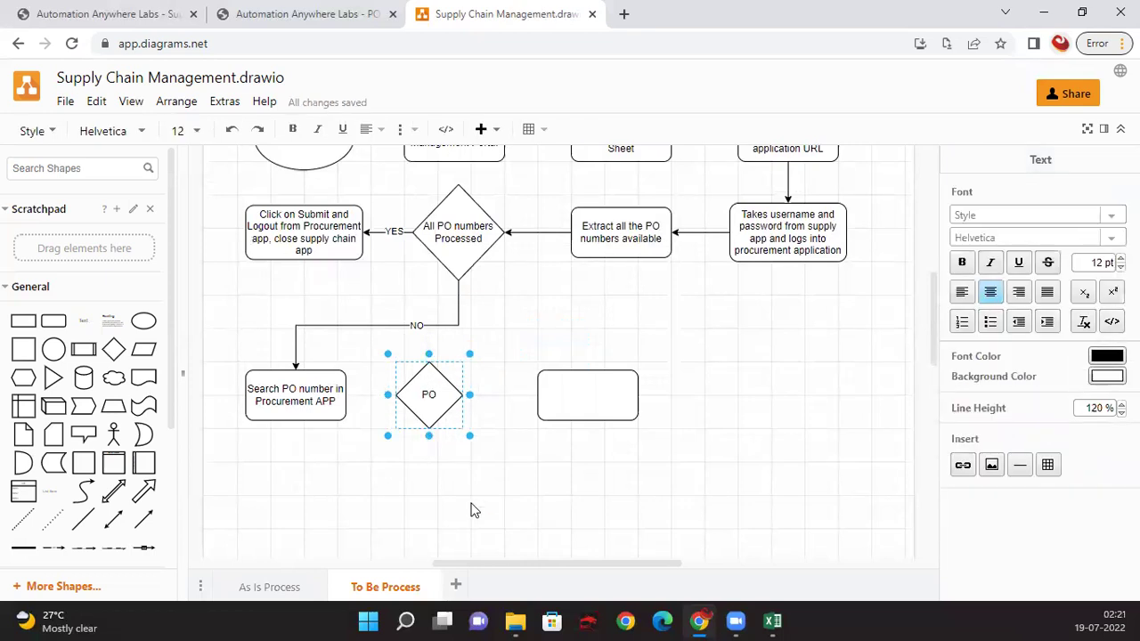
text(PO Number Found)
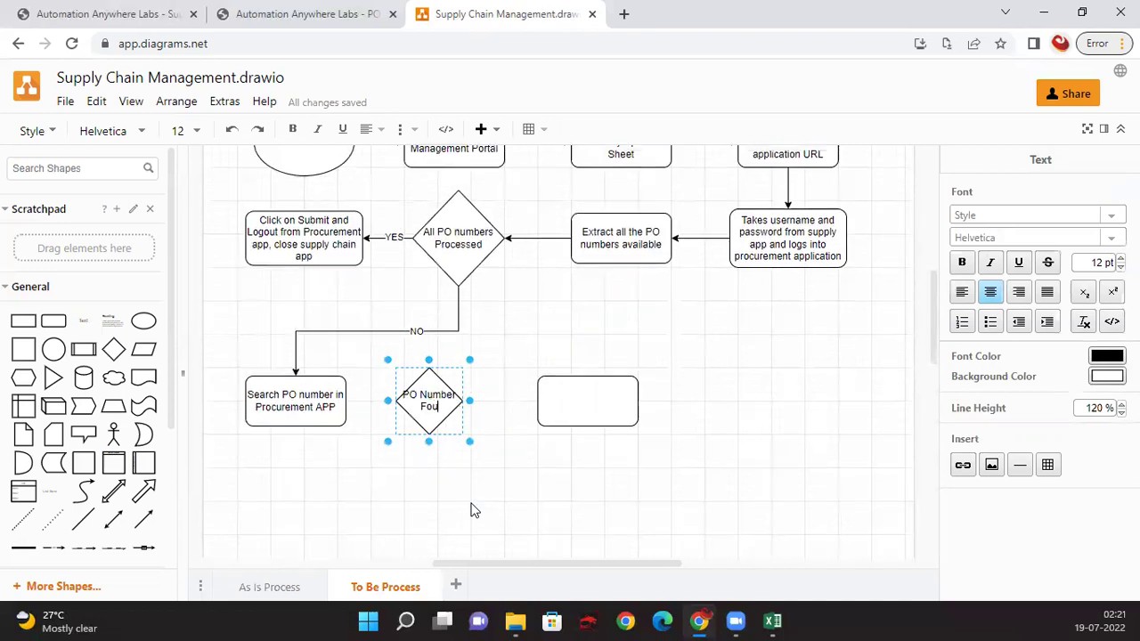
click(522, 502)
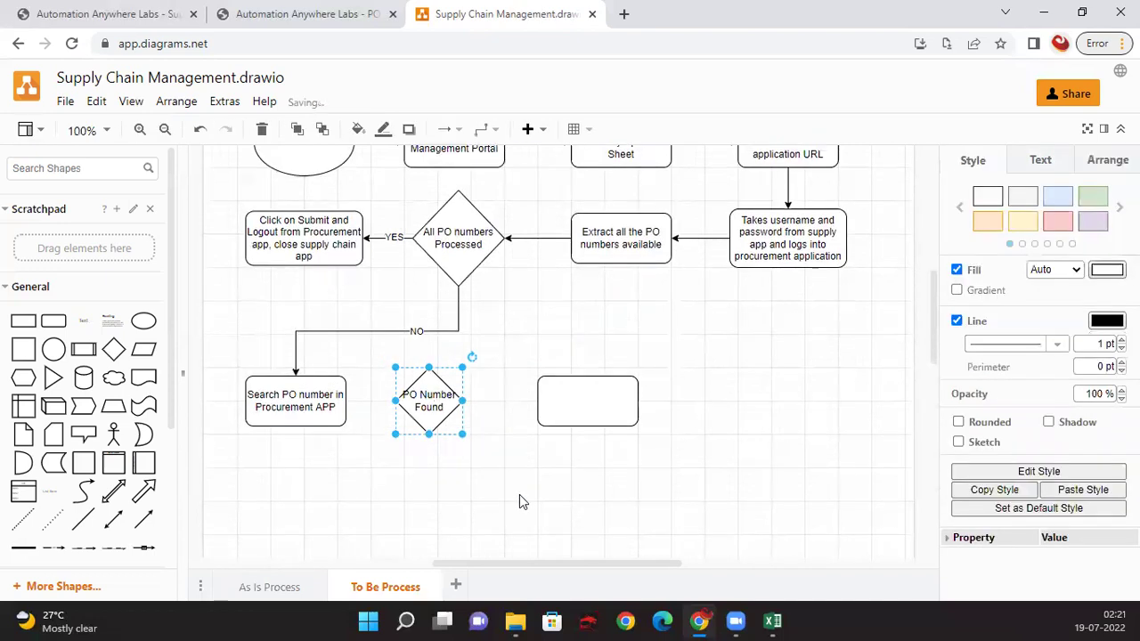
click(522, 501)
Step: Enlarge and align the diamond, then connect search box to diamond and diamond to the empty box
click(445, 437)
drag(460, 435, 469, 441)
drag(437, 407, 438, 405)
click(623, 501)
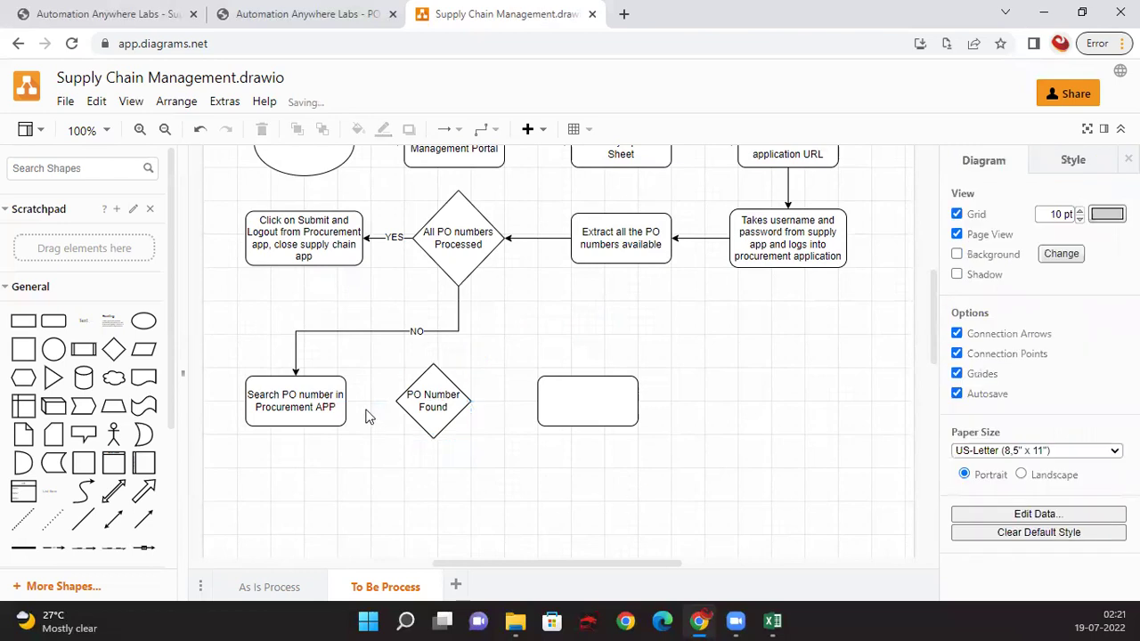
drag(358, 401, 400, 406)
click(580, 470)
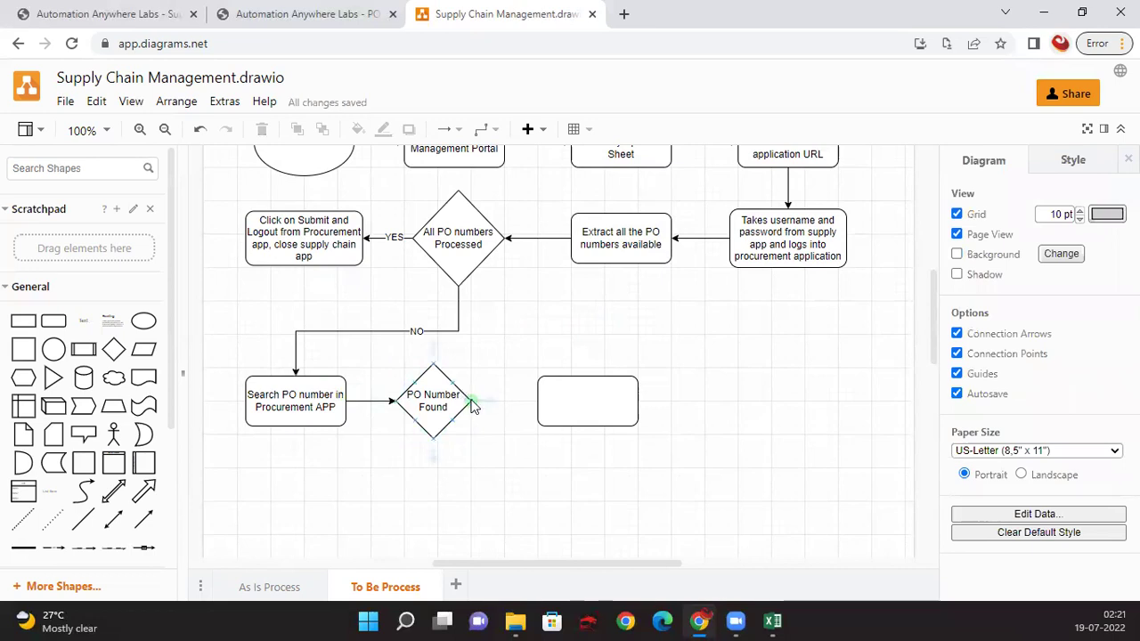
drag(472, 406, 539, 401)
click(610, 482)
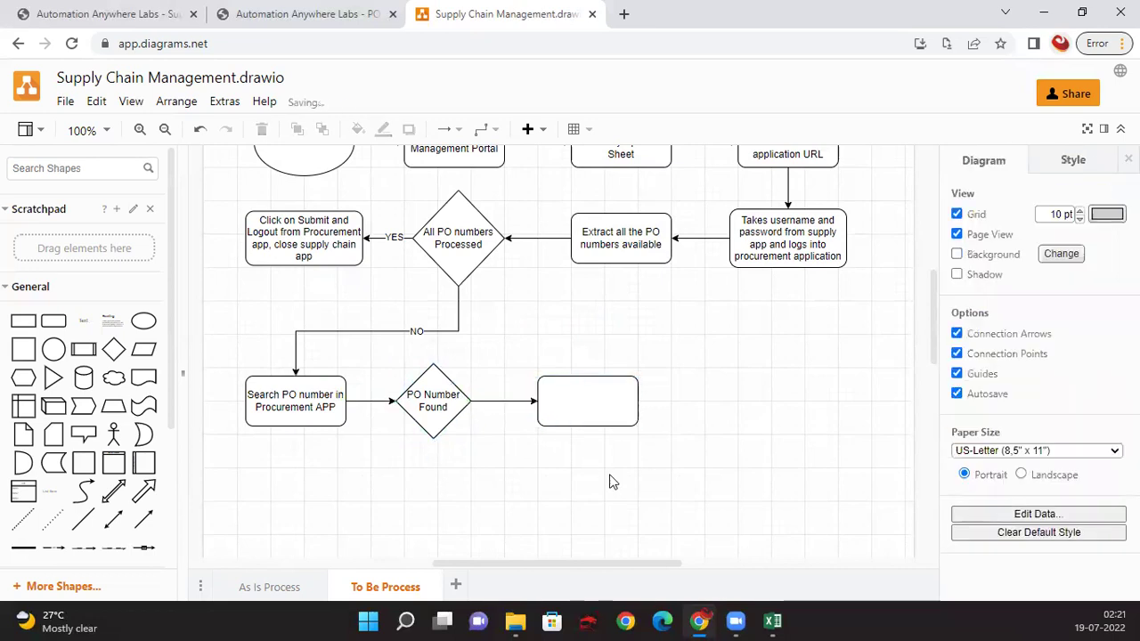
Step: Label the arrow from PO Number Found to the empty box 'YES'
click(483, 400)
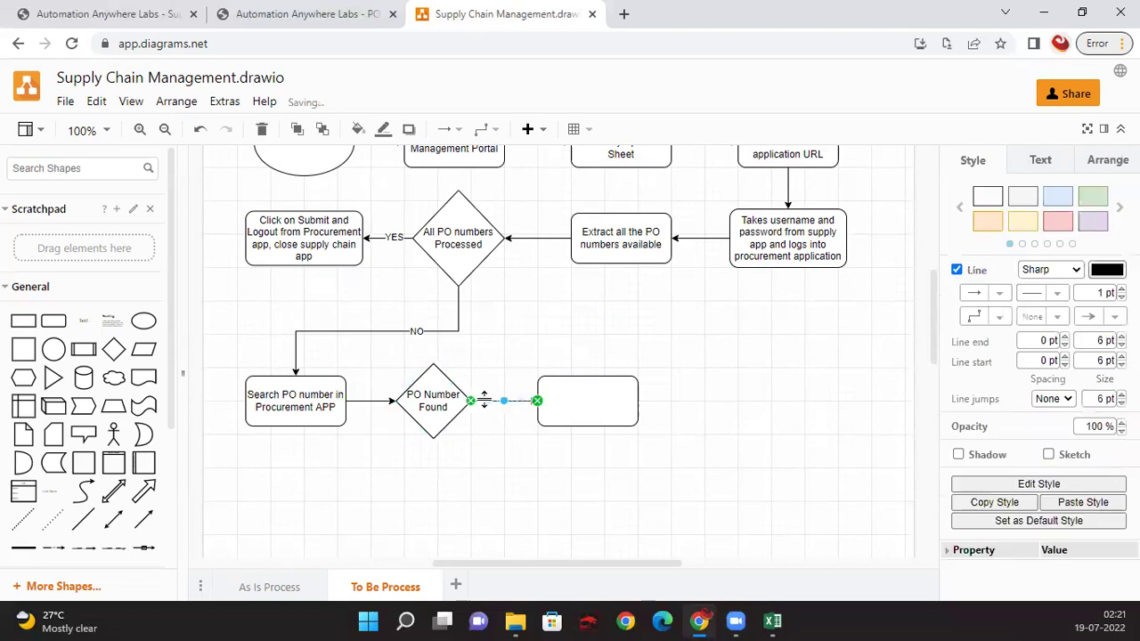
double_click(495, 401)
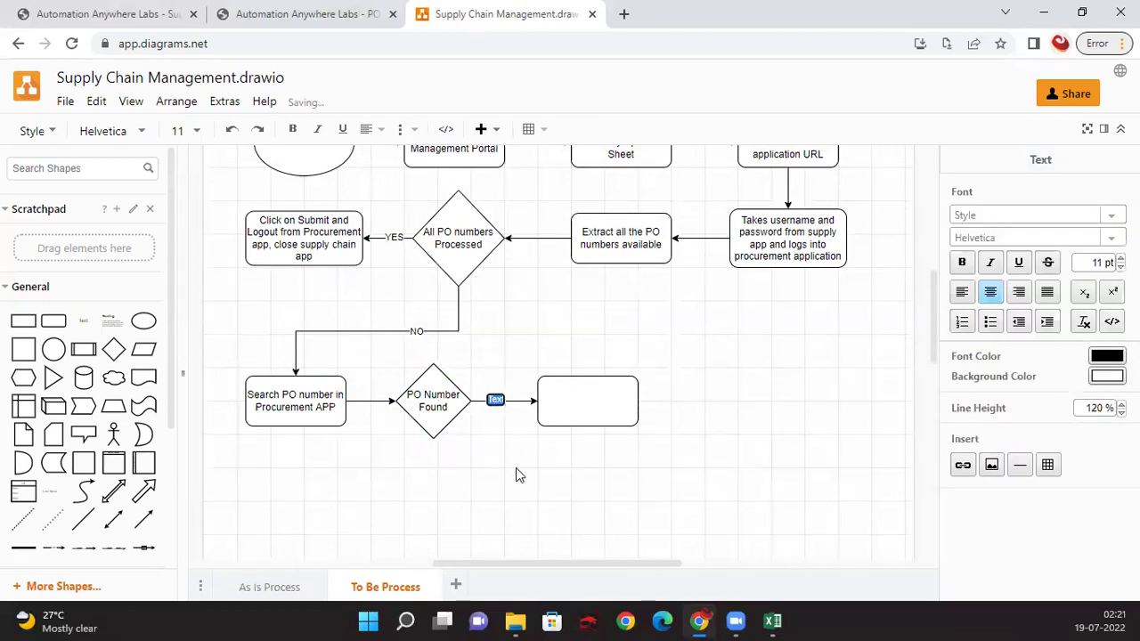
text(YES)
click(517, 476)
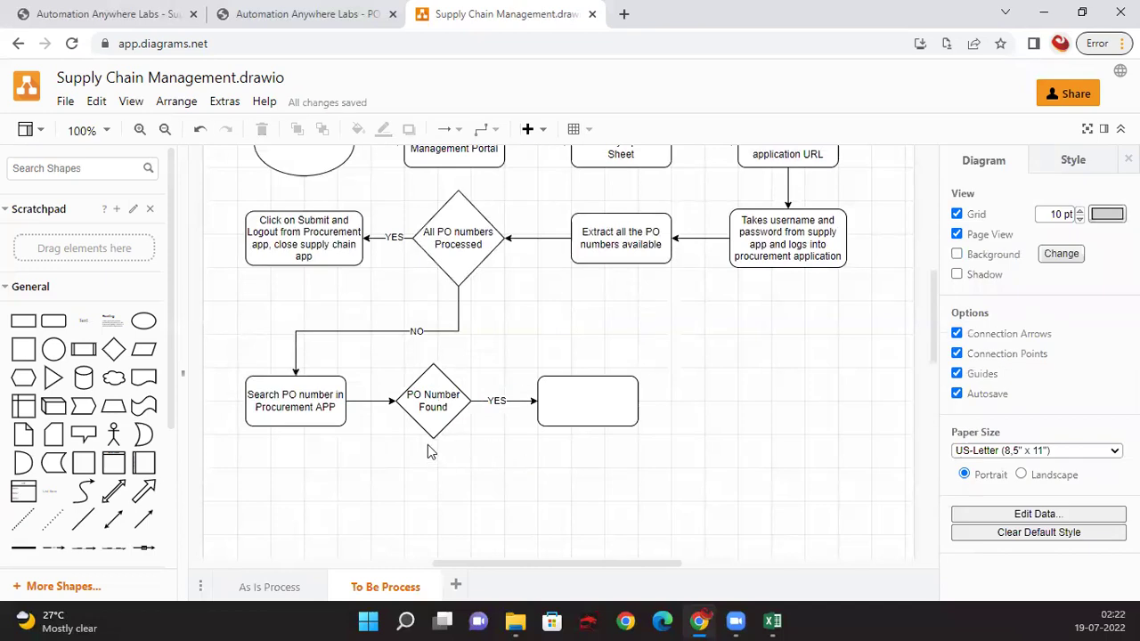
Step: Add a rounded box reading 'Send Notification email to Purchasing team' above the empty box
click(53, 320)
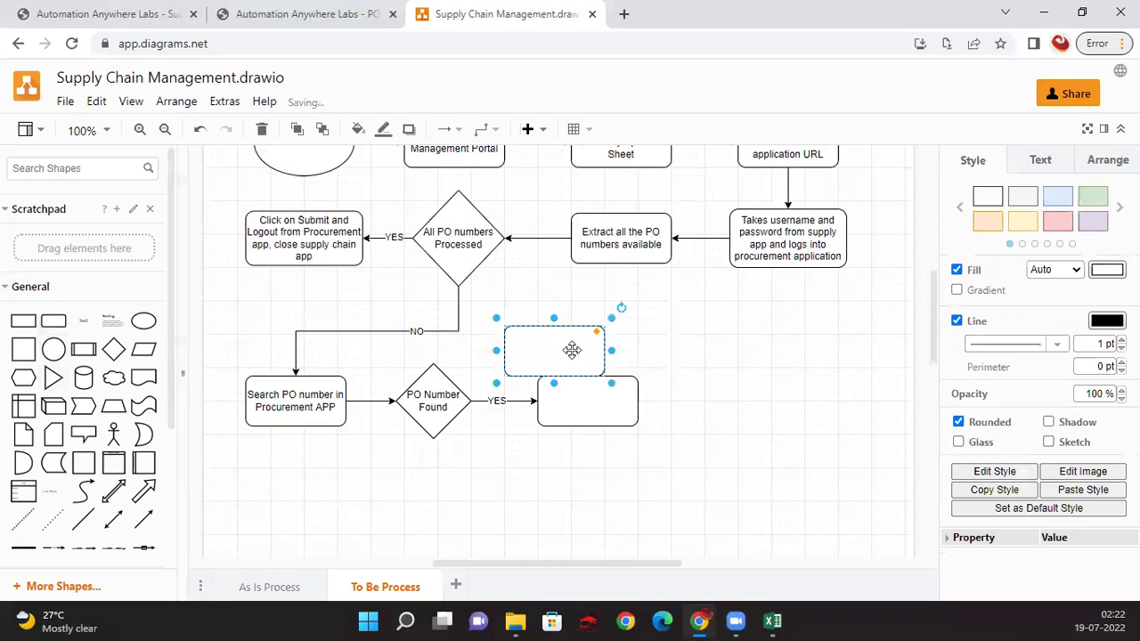
drag(555, 346, 625, 318)
double_click(606, 317)
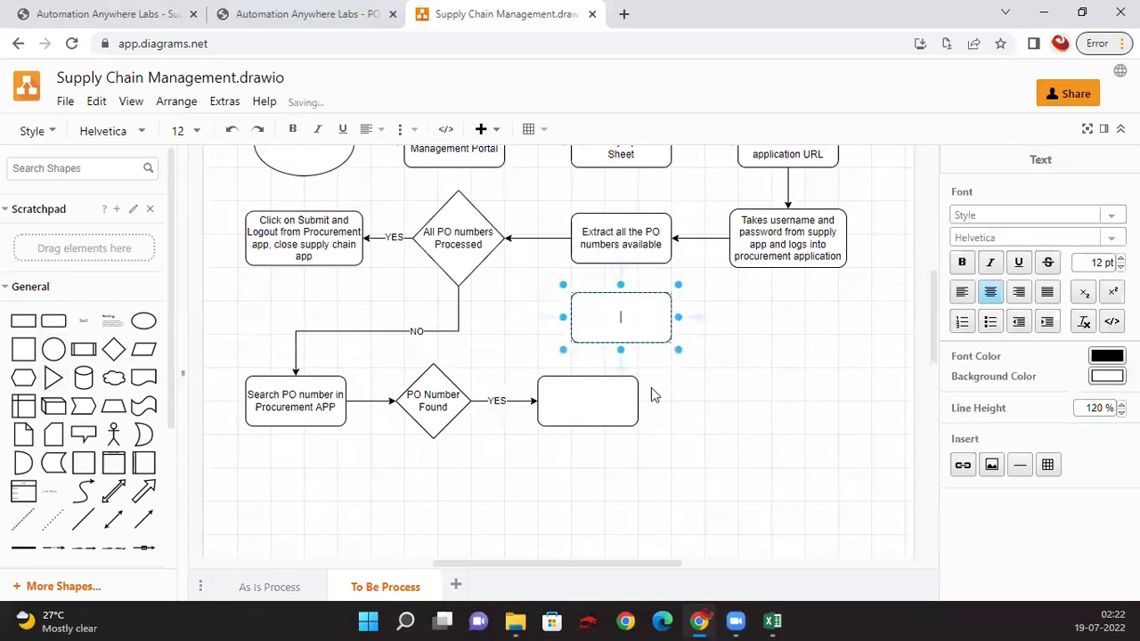
text(Send Notifica)
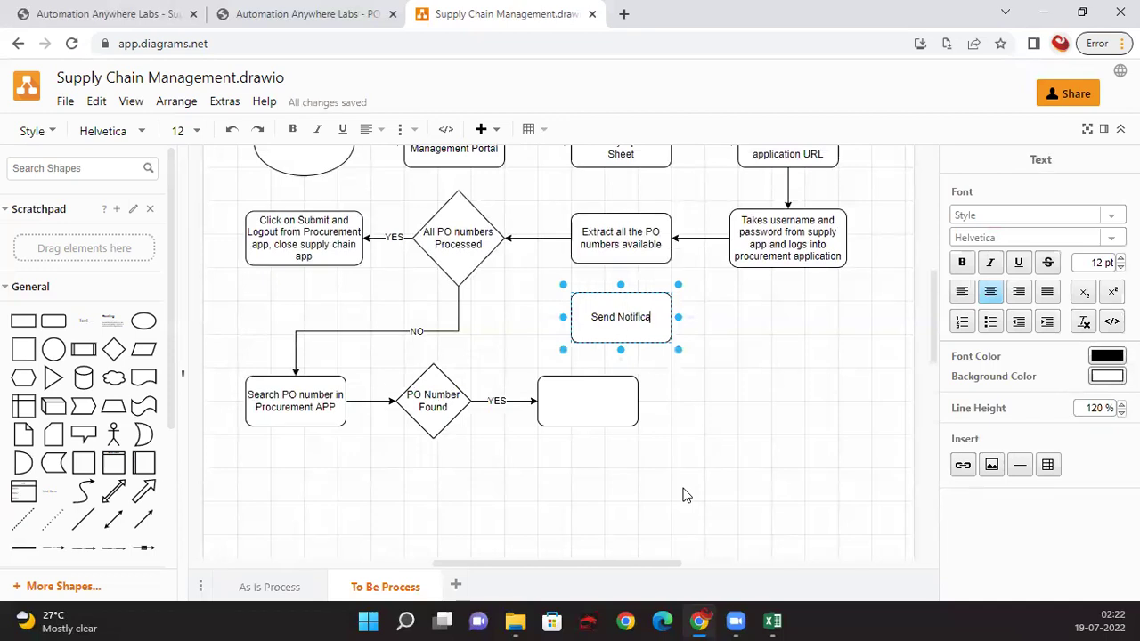
text(tion email)
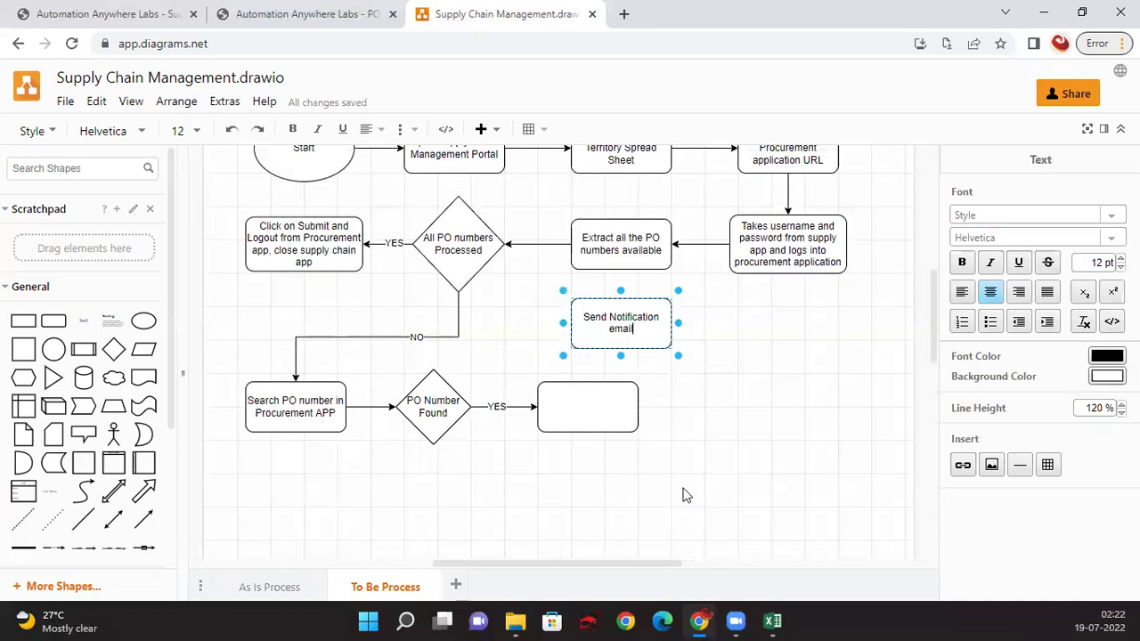
text( to Purchasing team)
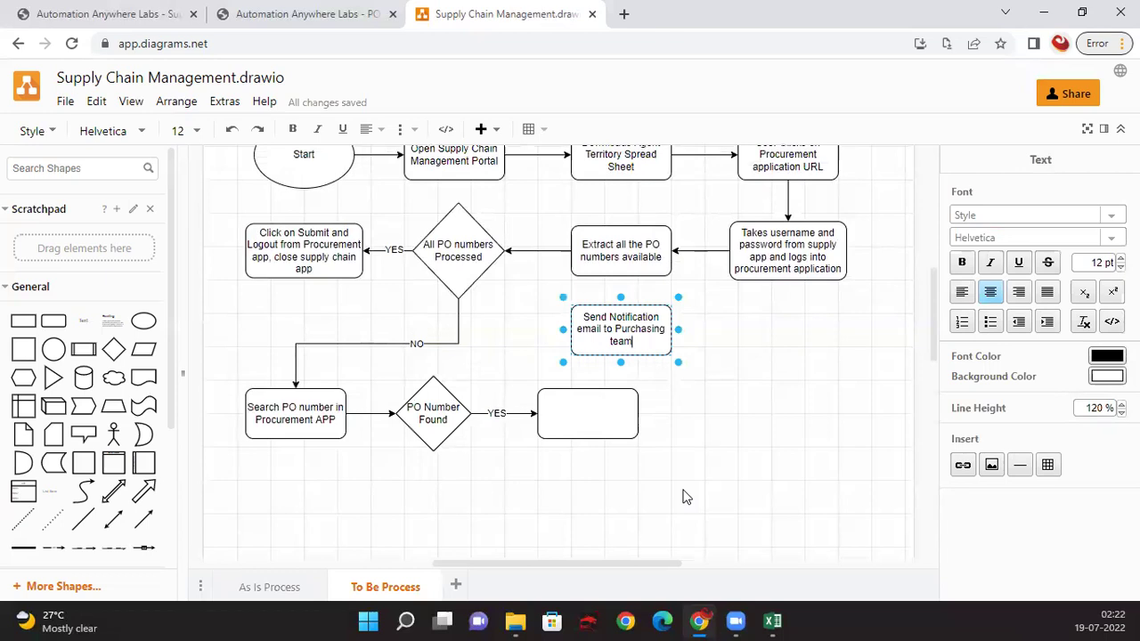
click(683, 497)
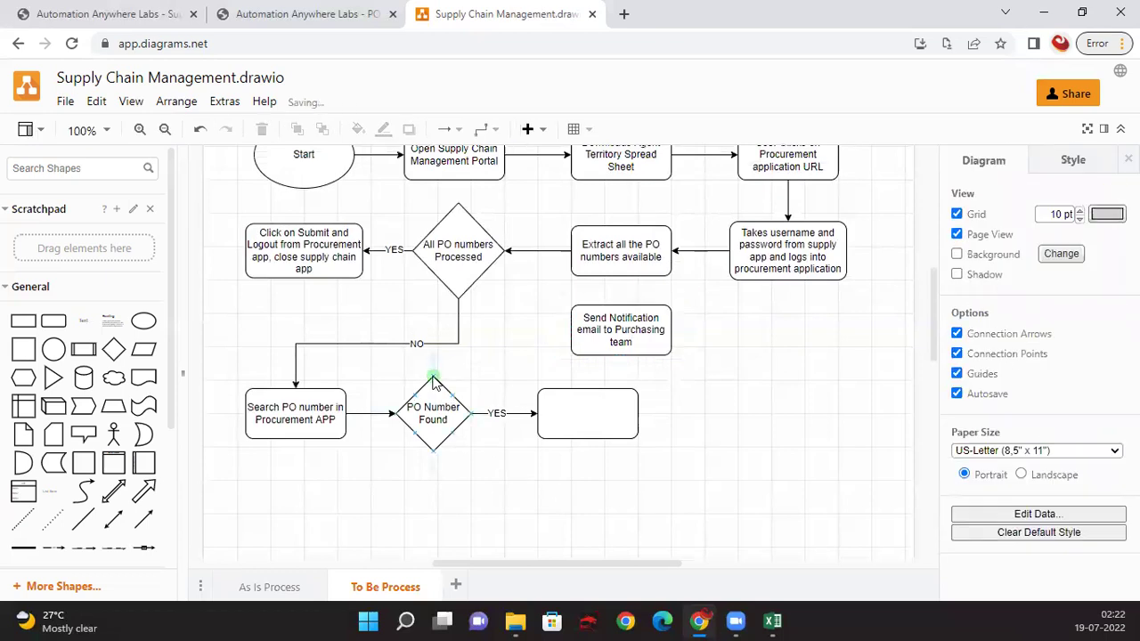
Step: Connect PO Number Found to the notification box and label the connector 'NO'
drag(433, 380, 571, 318)
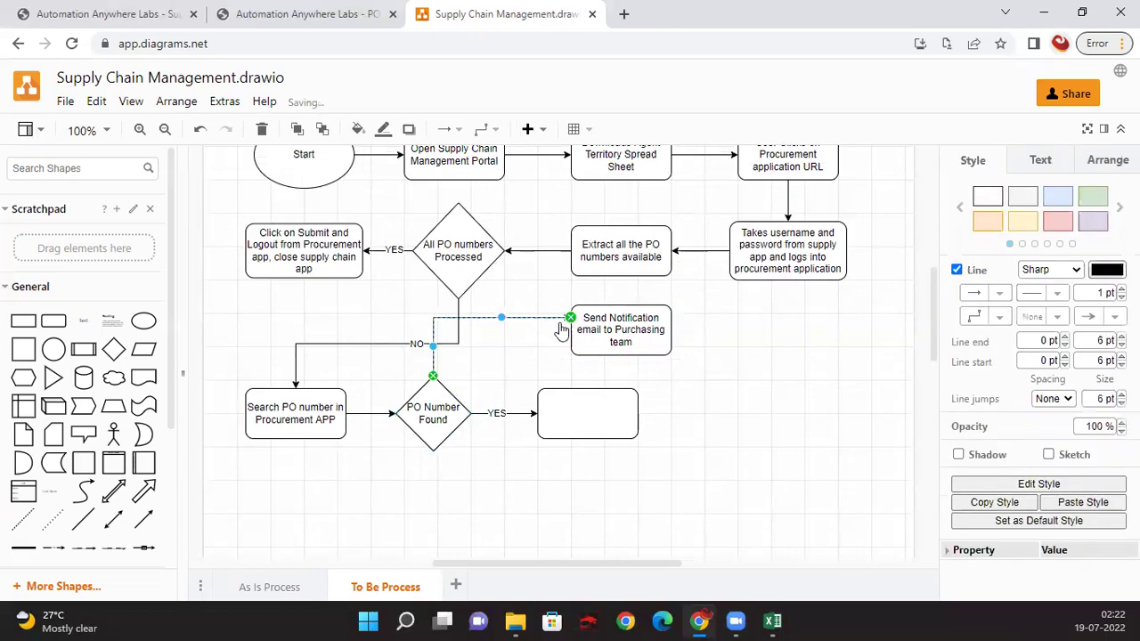
drag(490, 318, 527, 359)
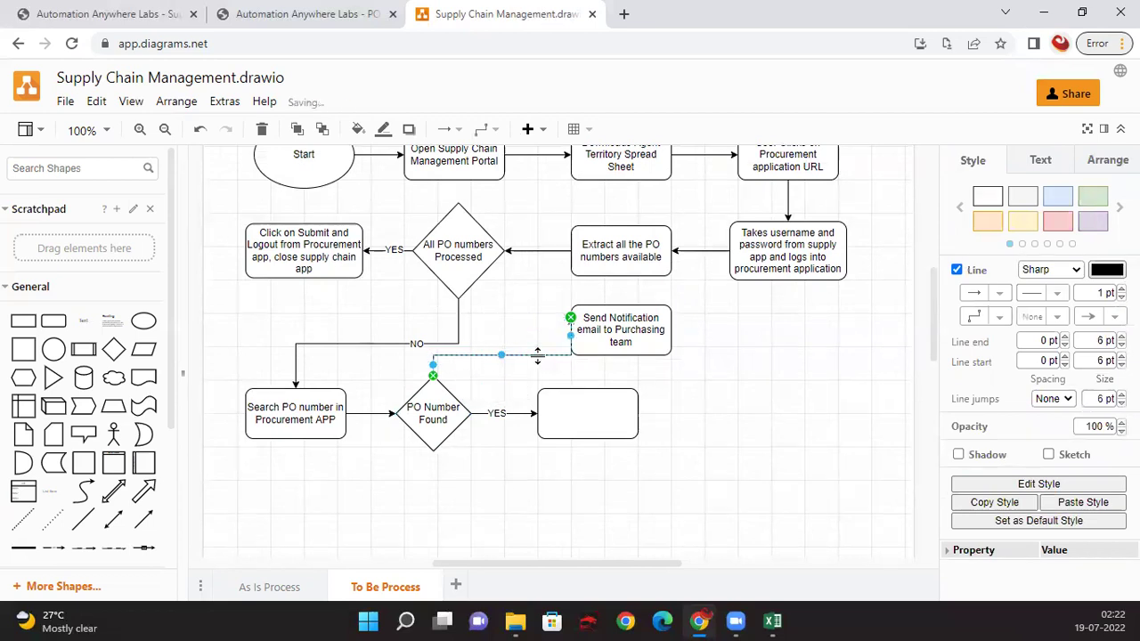
double_click(527, 357)
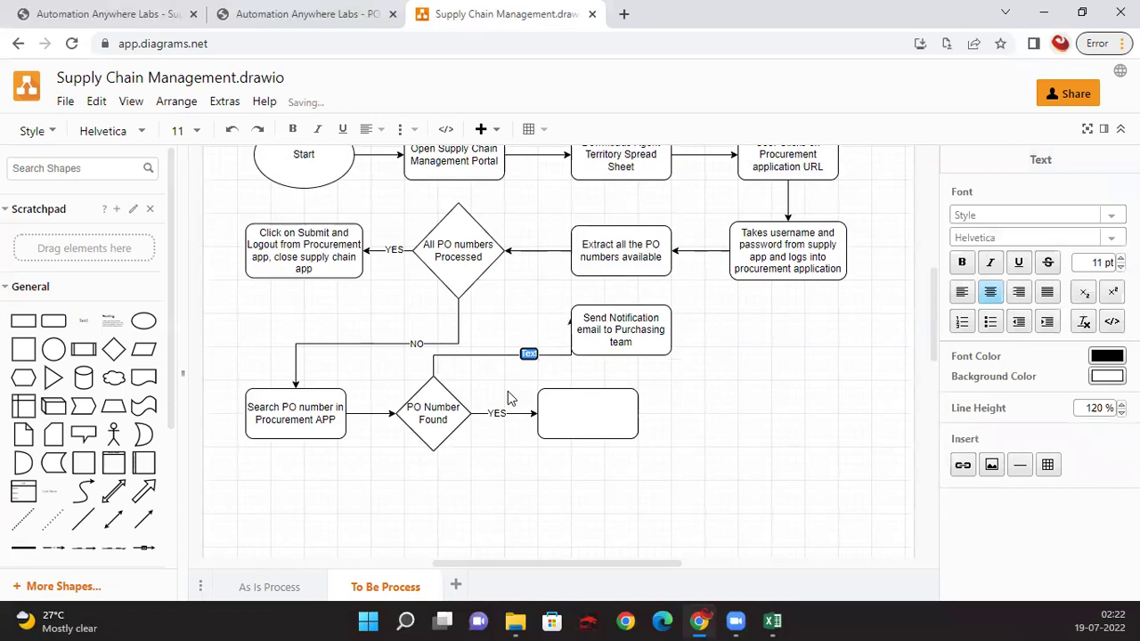
text(NO)
click(537, 309)
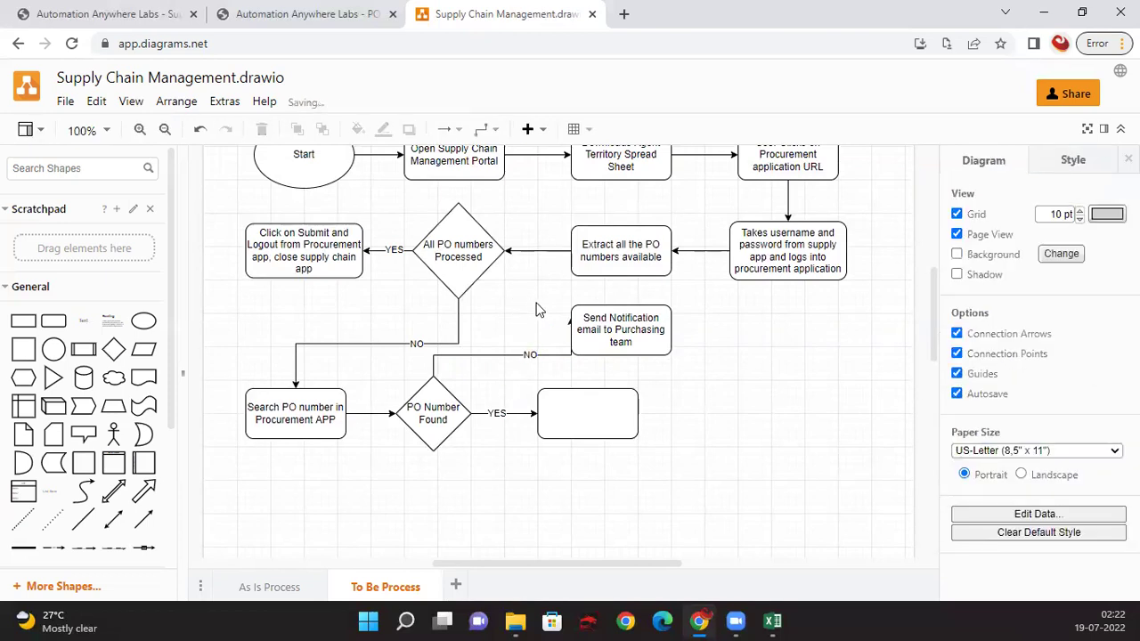
Step: Reroute the NO connector so it enters the middle of the notification box's left side
click(553, 353)
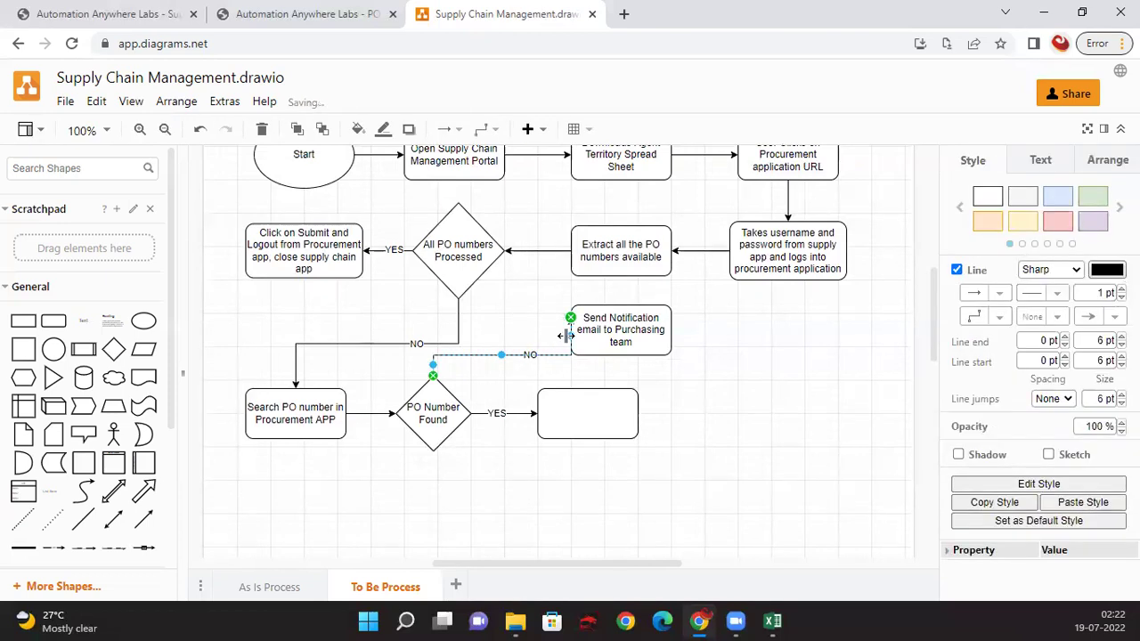
drag(567, 334, 545, 336)
click(751, 376)
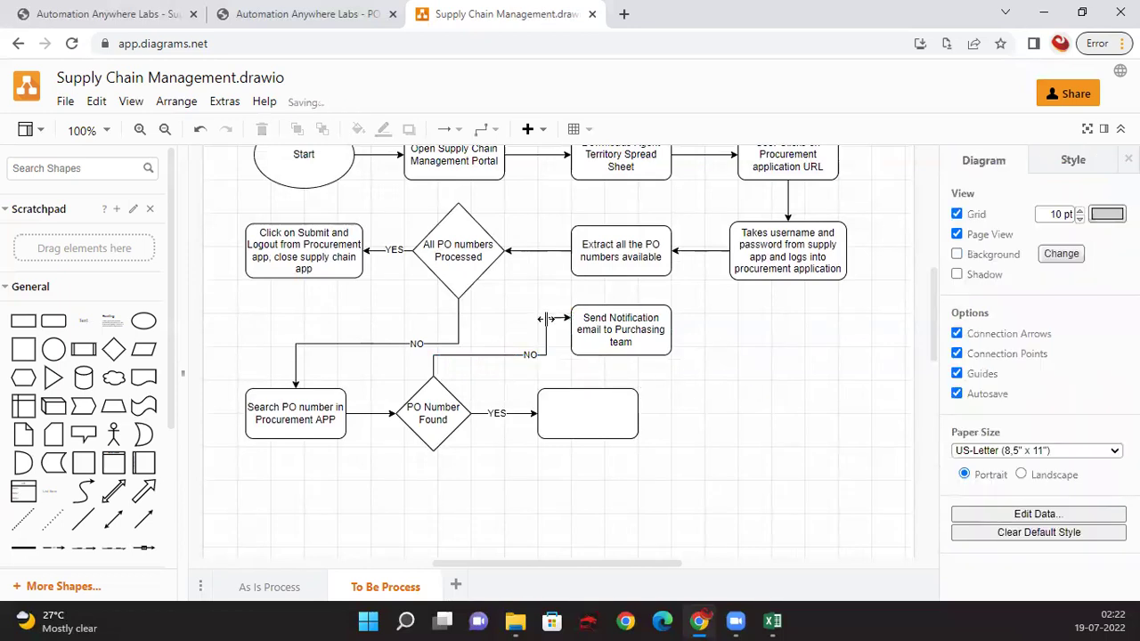
click(546, 320)
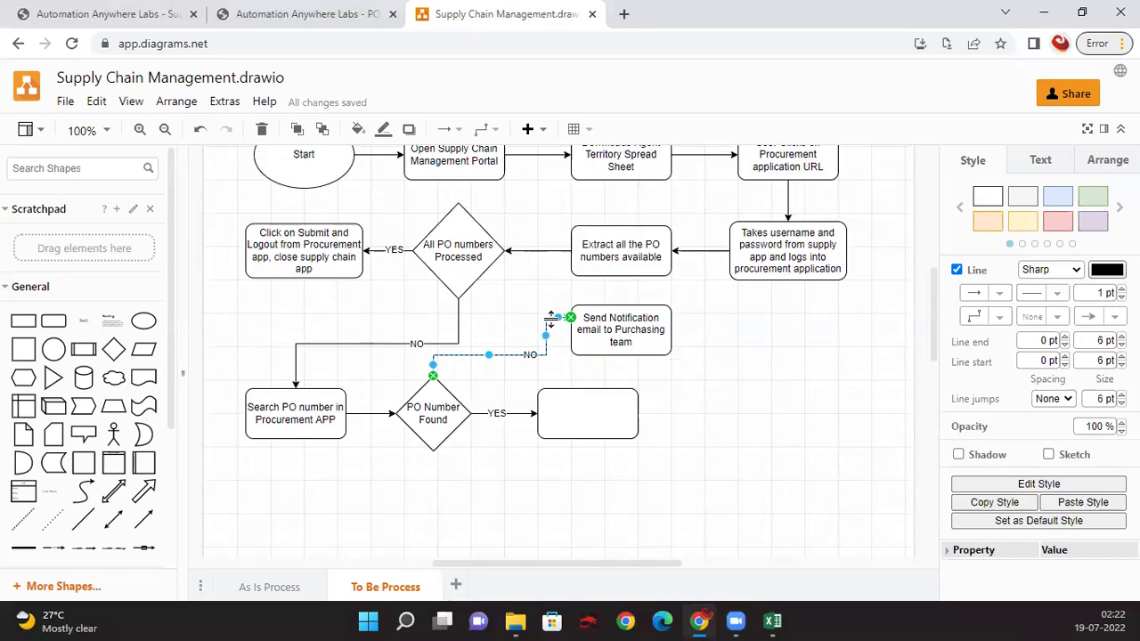
mouse_move(552, 321)
mouse_down()
mouse_move(551, 349)
mouse_move(553, 332)
mouse_up()
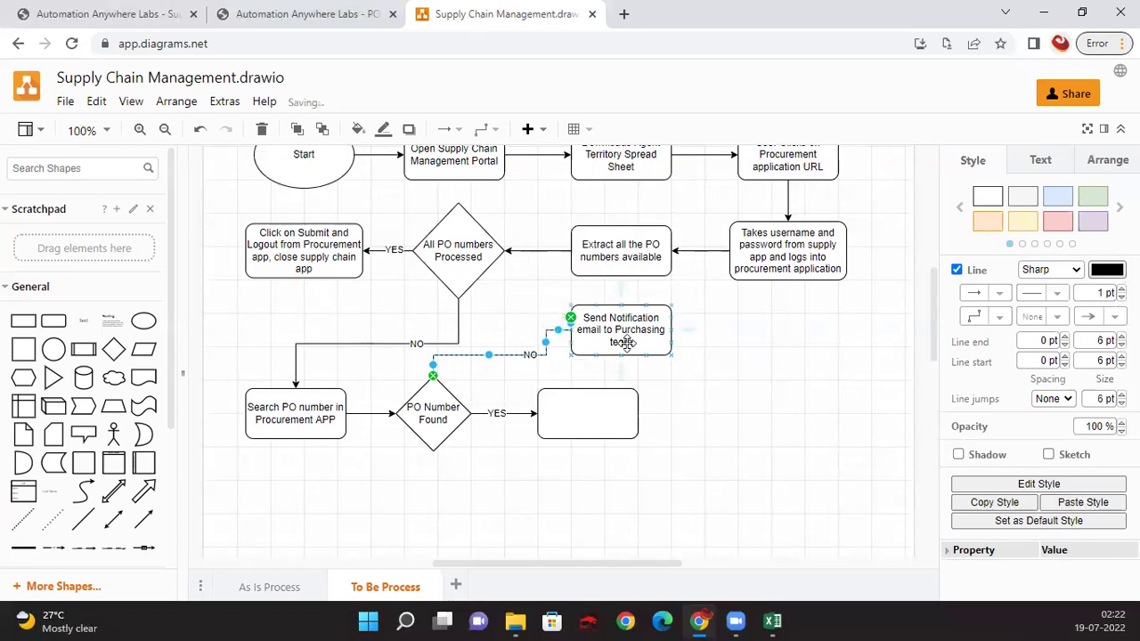
key(ctrl+z)
drag(574, 326, 631, 334)
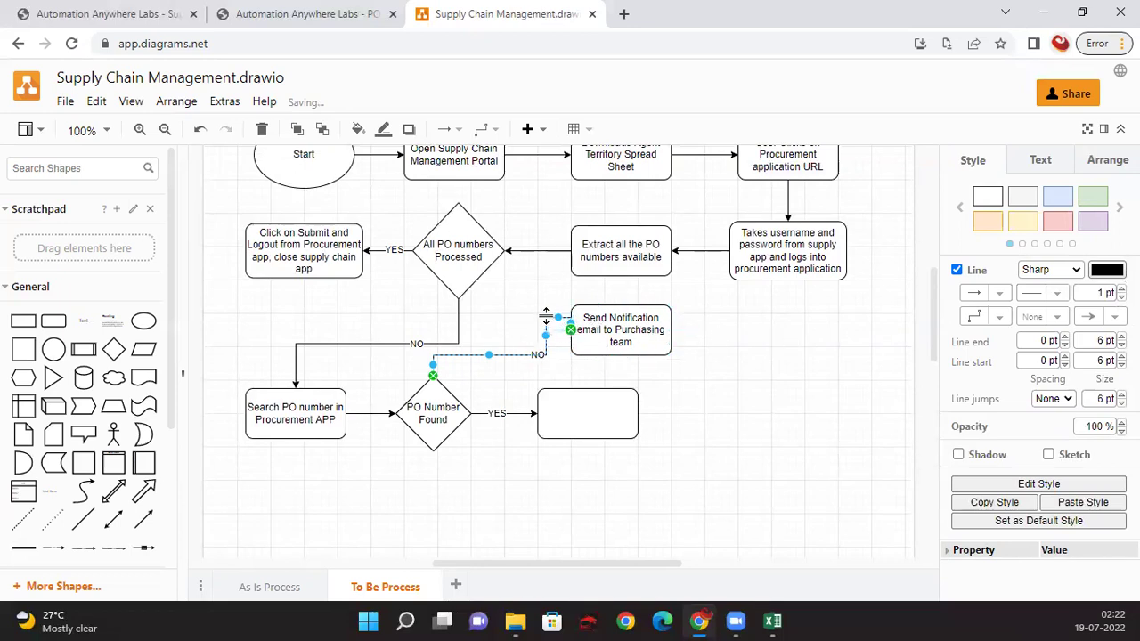
drag(546, 317, 545, 327)
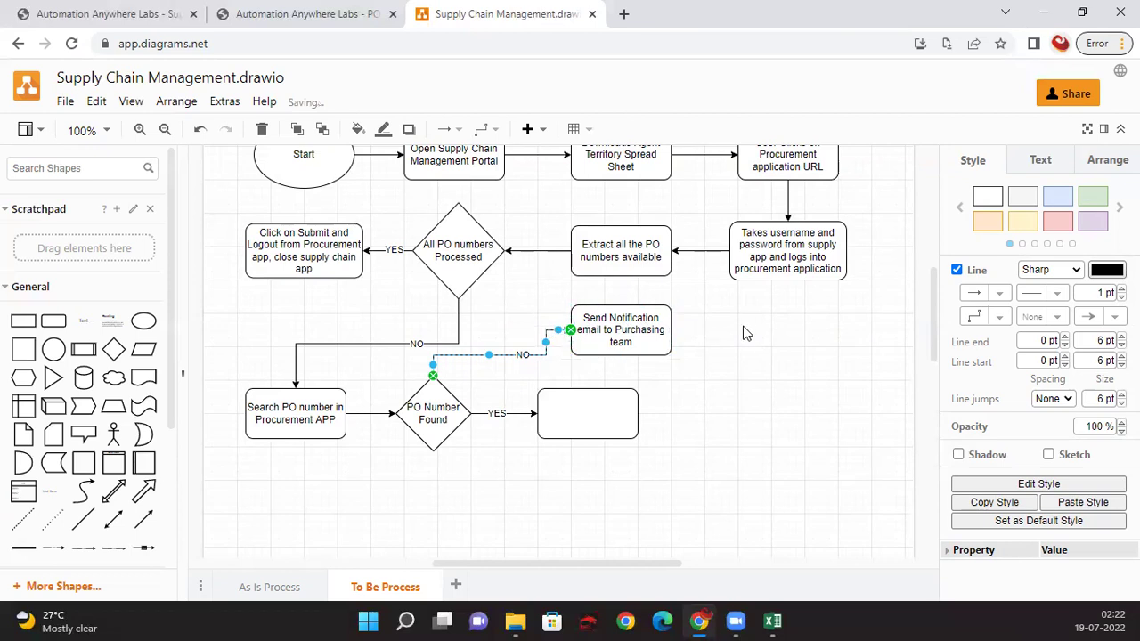
click(739, 344)
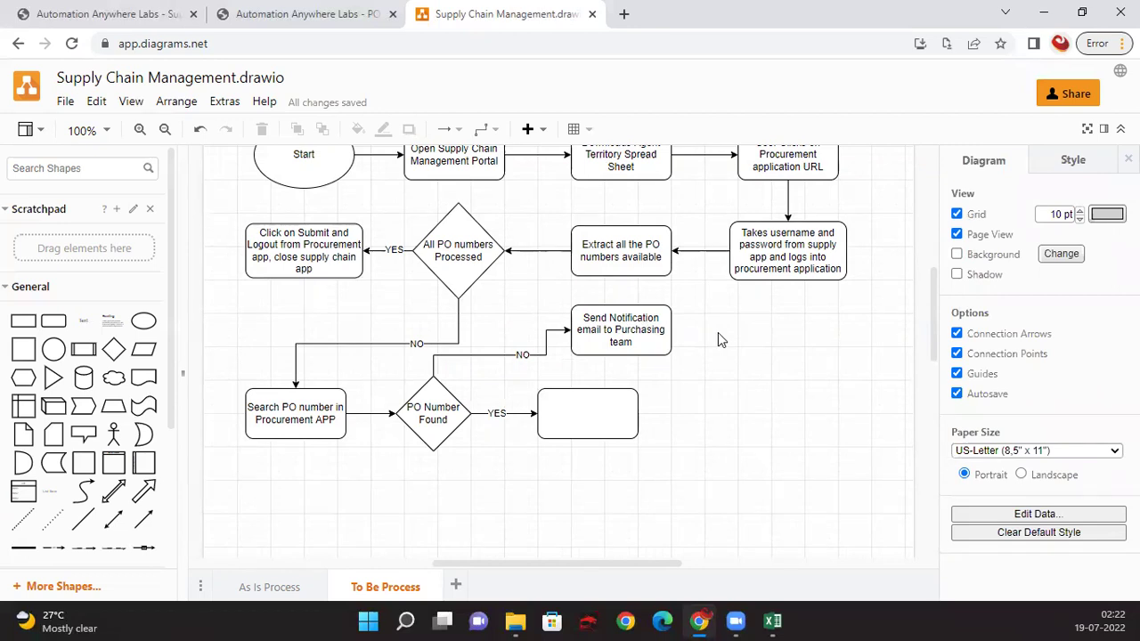
Step: Draw a connector from Send Notification's top to All PO numbers Processed, shifting its segment left
drag(621, 297, 504, 252)
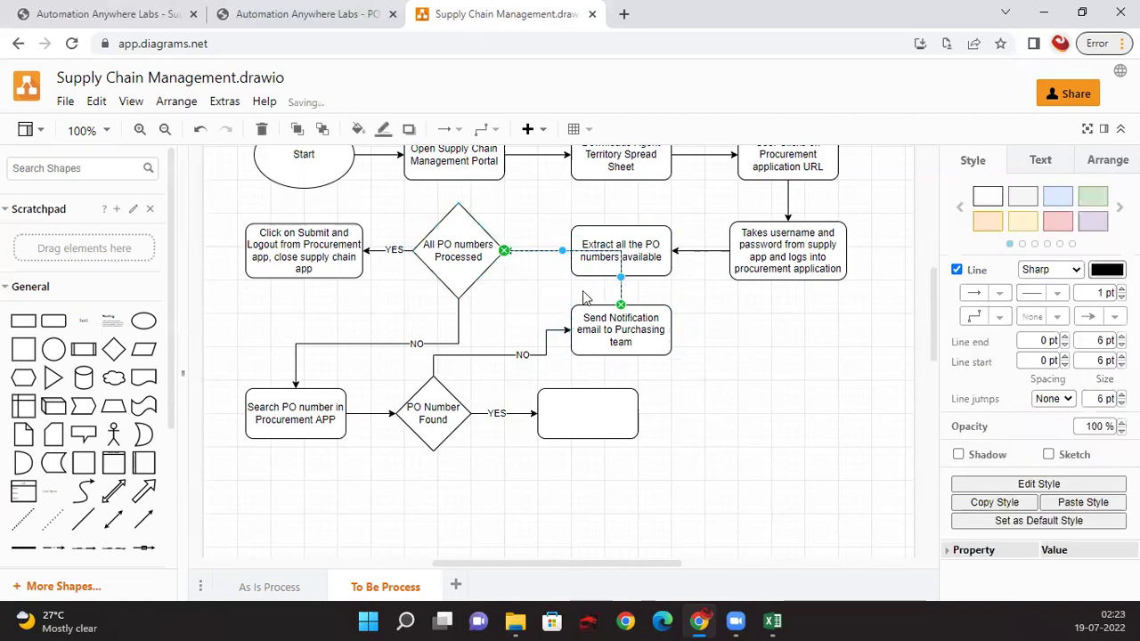
drag(584, 296, 538, 295)
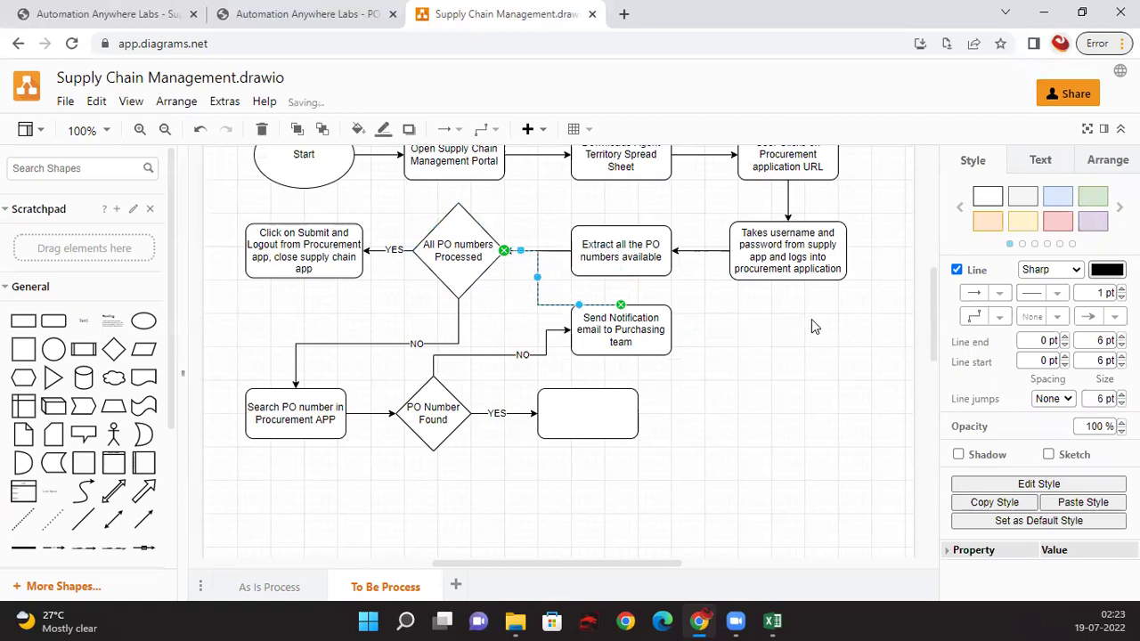
click(799, 348)
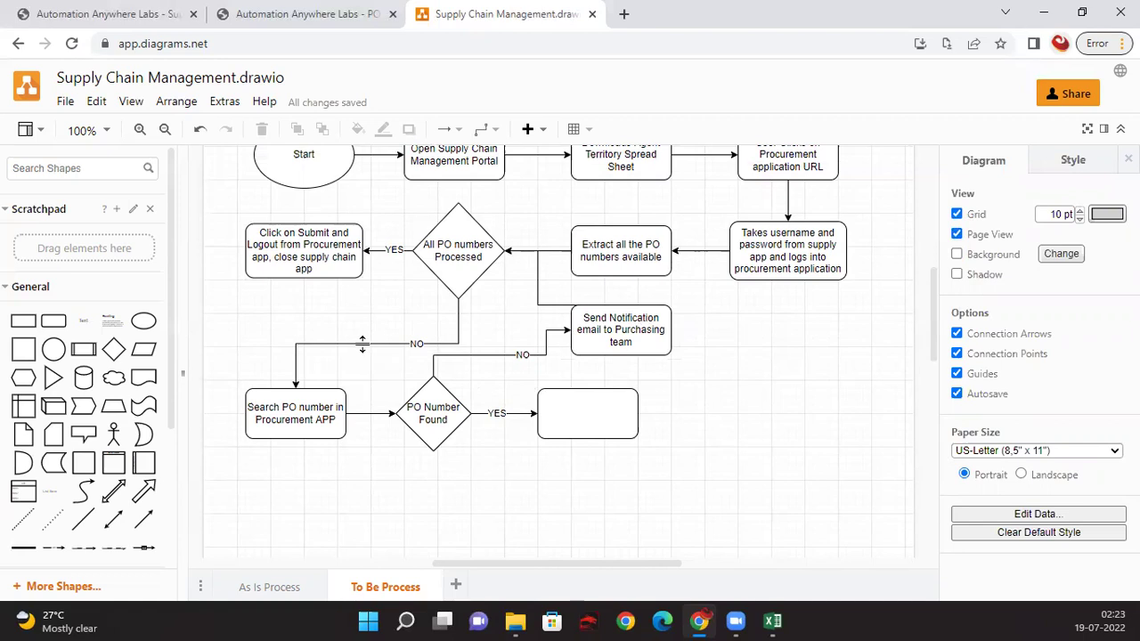
Step: Detach the NO arrow from Search PO number and add a 'Get Next PO number' box above it
click(363, 345)
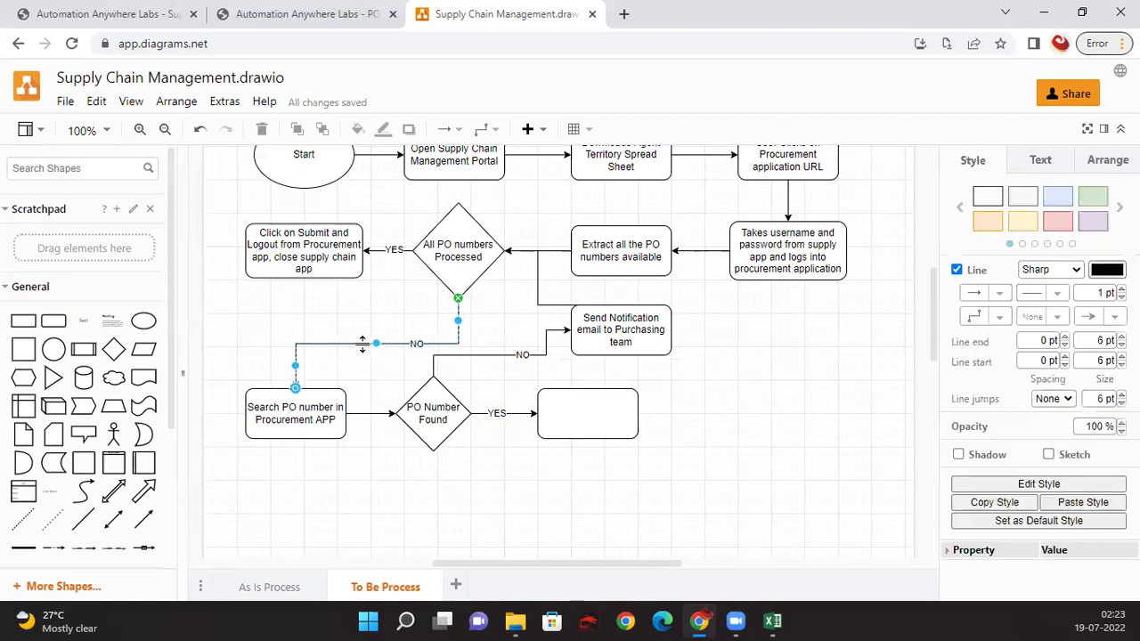
drag(295, 388, 379, 318)
click(276, 352)
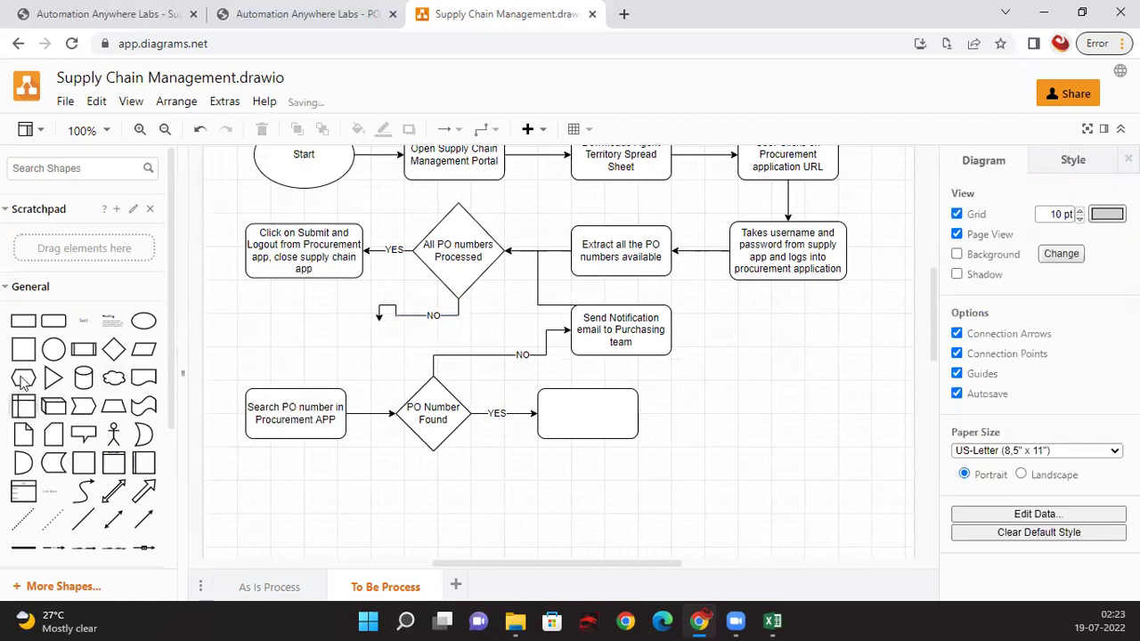
click(53, 321)
drag(554, 351, 301, 344)
double_click(294, 337)
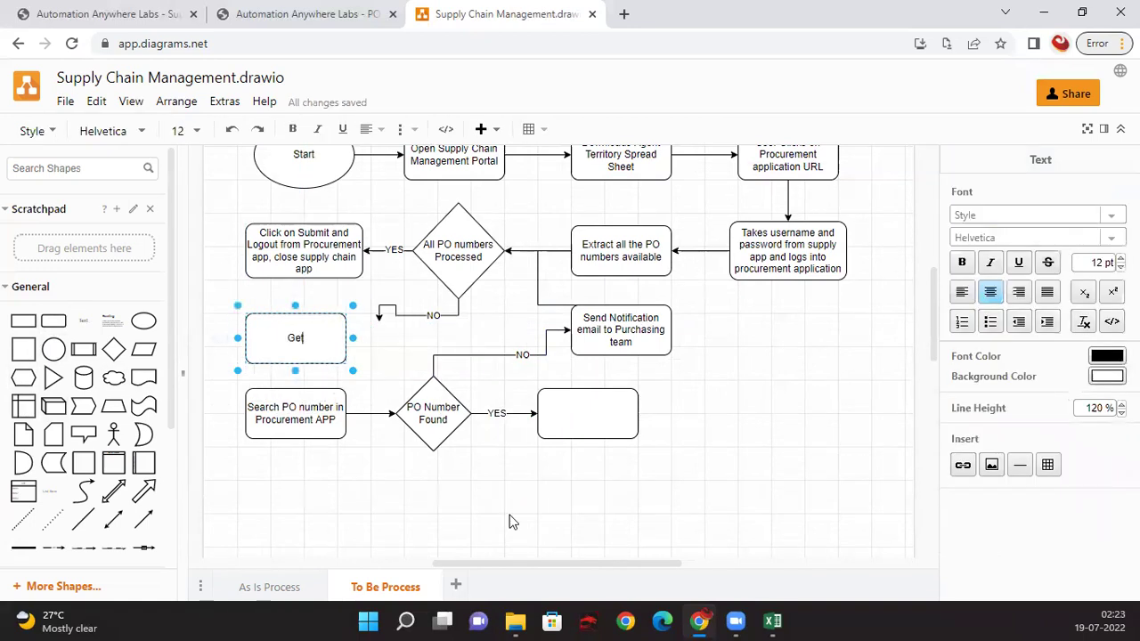
text(Get Next PO number)
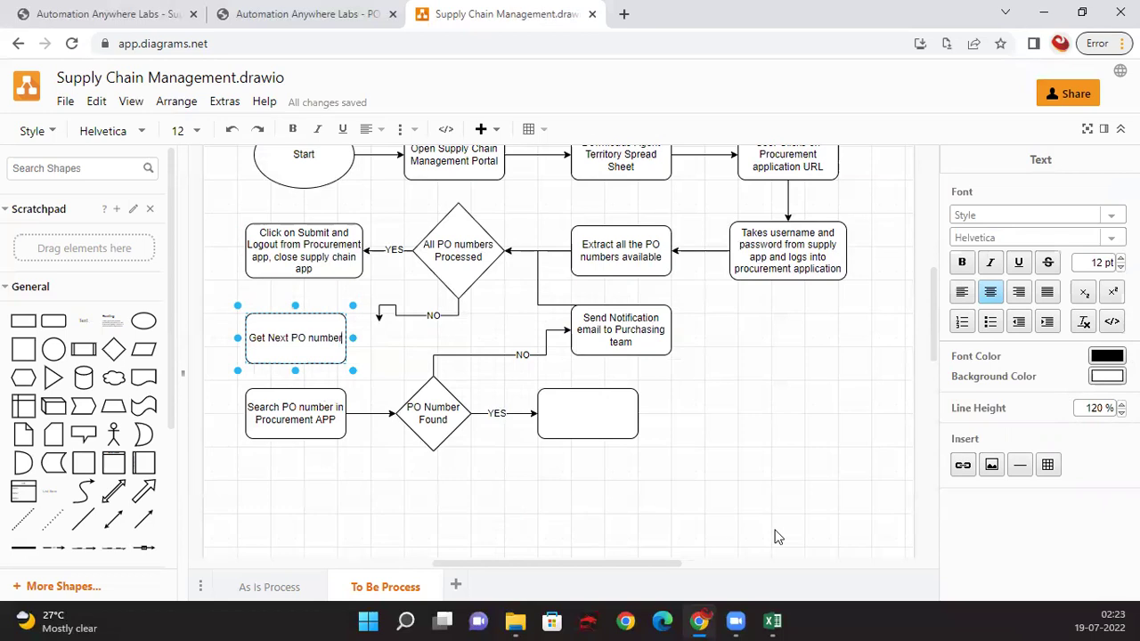
click(849, 441)
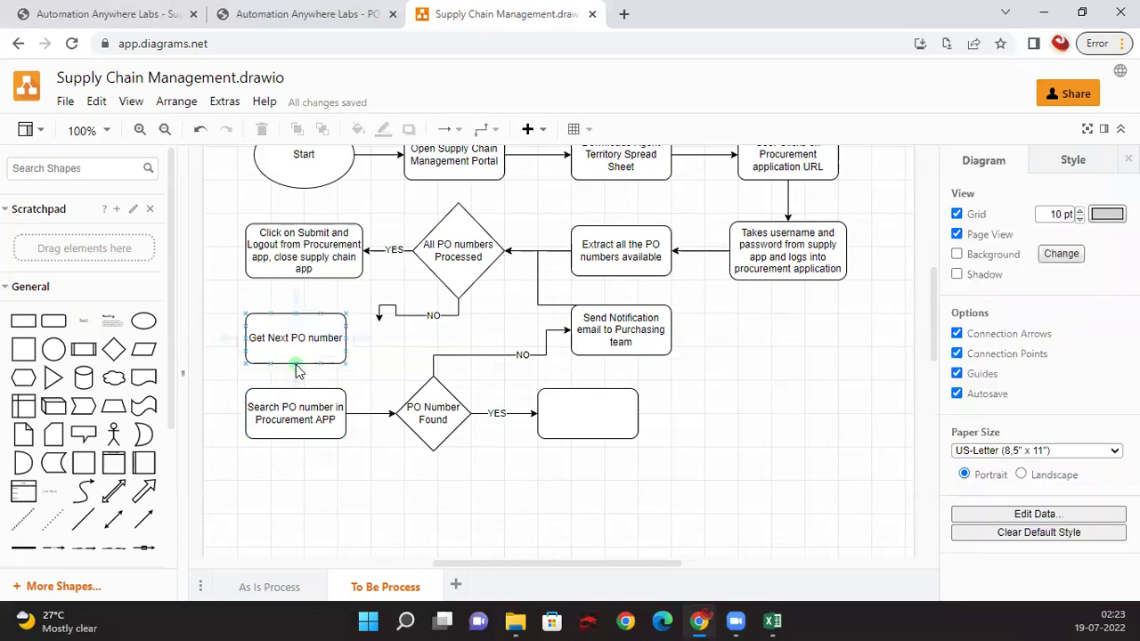
Step: Connect Get Next PO number to Search PO number and reattach the NO arrow to Get Next PO number
drag(297, 359, 294, 389)
click(895, 496)
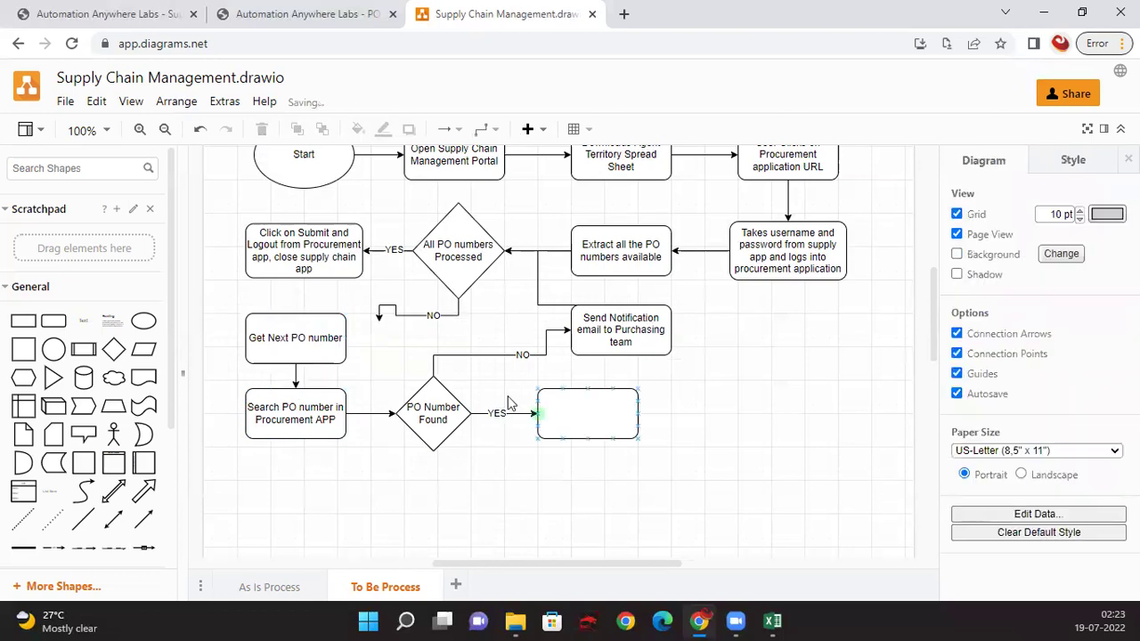
click(392, 316)
drag(382, 329, 346, 337)
click(784, 419)
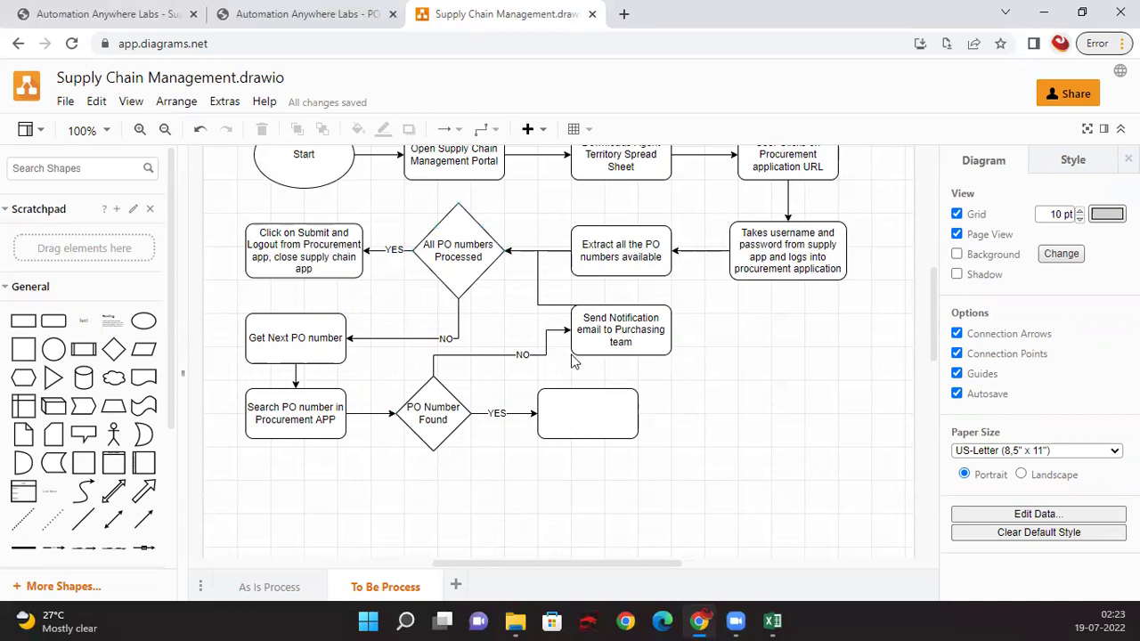
Step: Raise the horizontal segment of the loop-back arrow from Send Notification
mouse_move(623, 380)
click(547, 305)
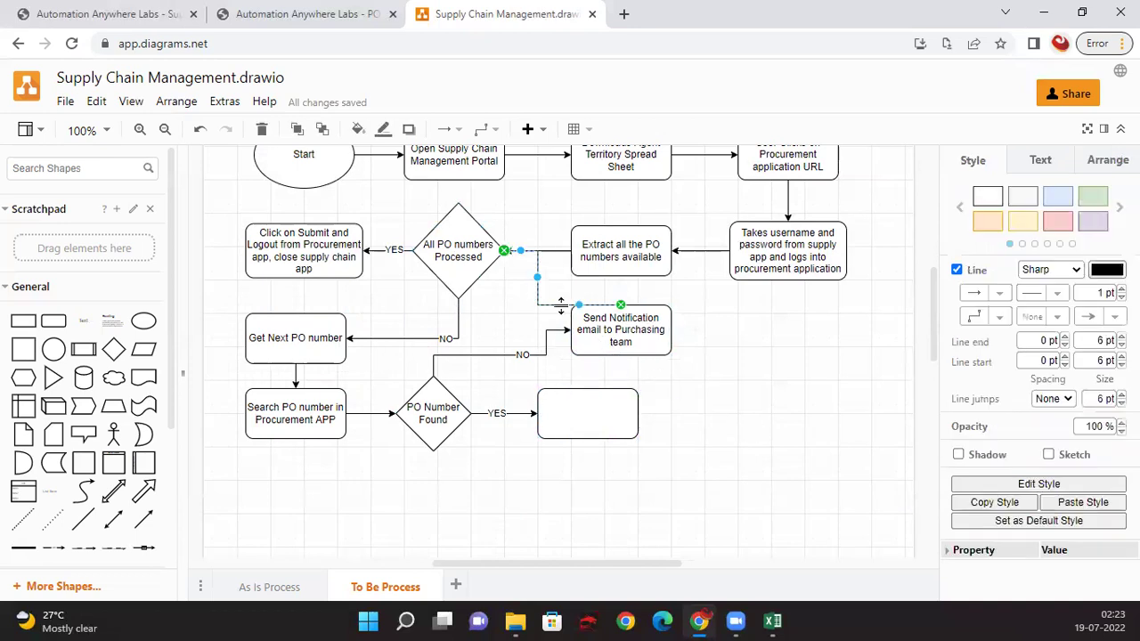
drag(561, 305, 558, 288)
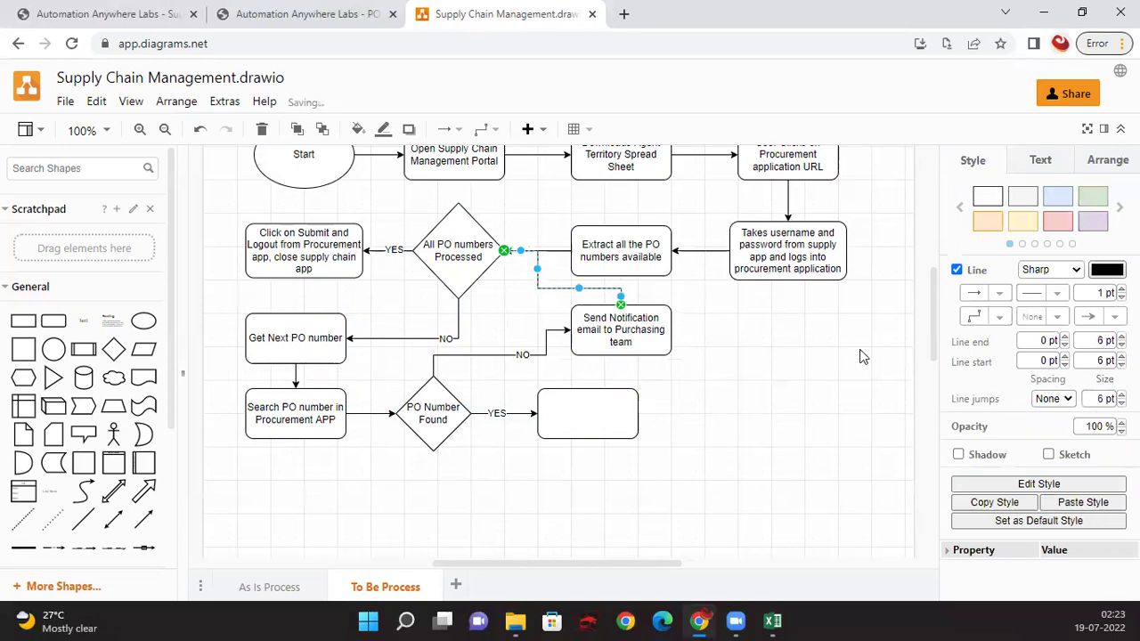
click(828, 374)
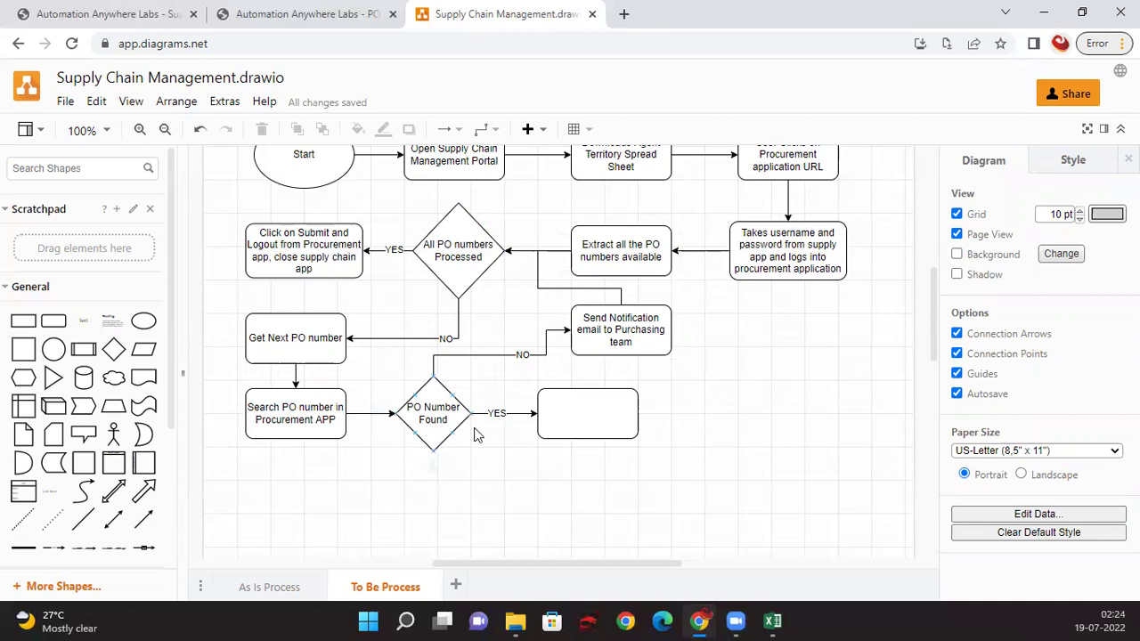
Step: Label the YES box 'Capture Ship date, Order Total, State' and place an empty rounded box to its right
double_click(588, 414)
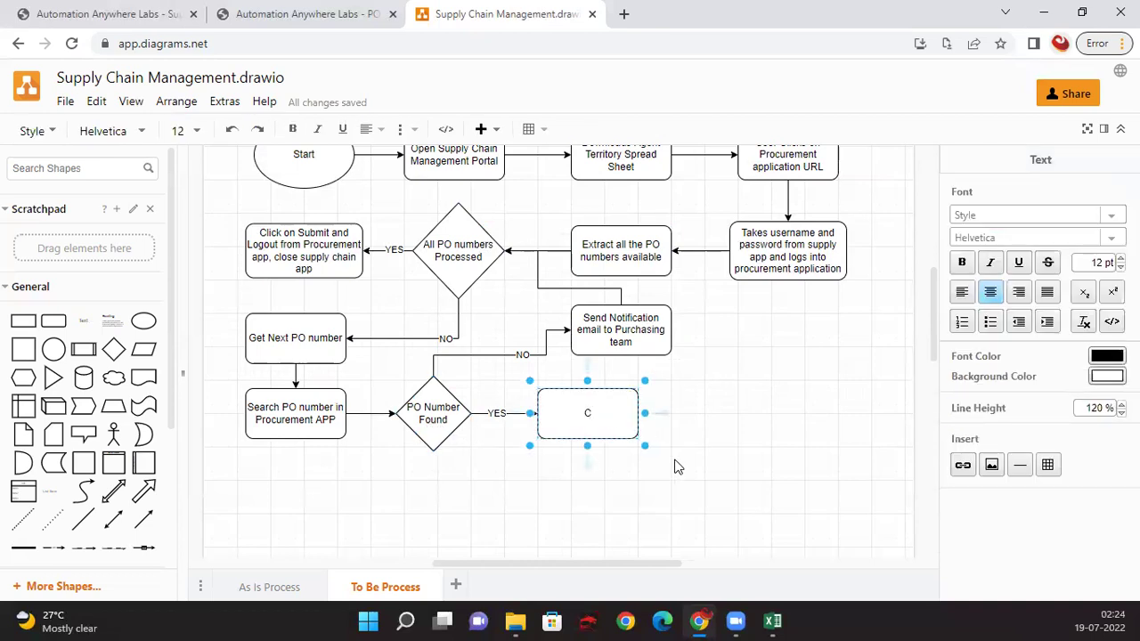
text(Capture Ship date, Order )
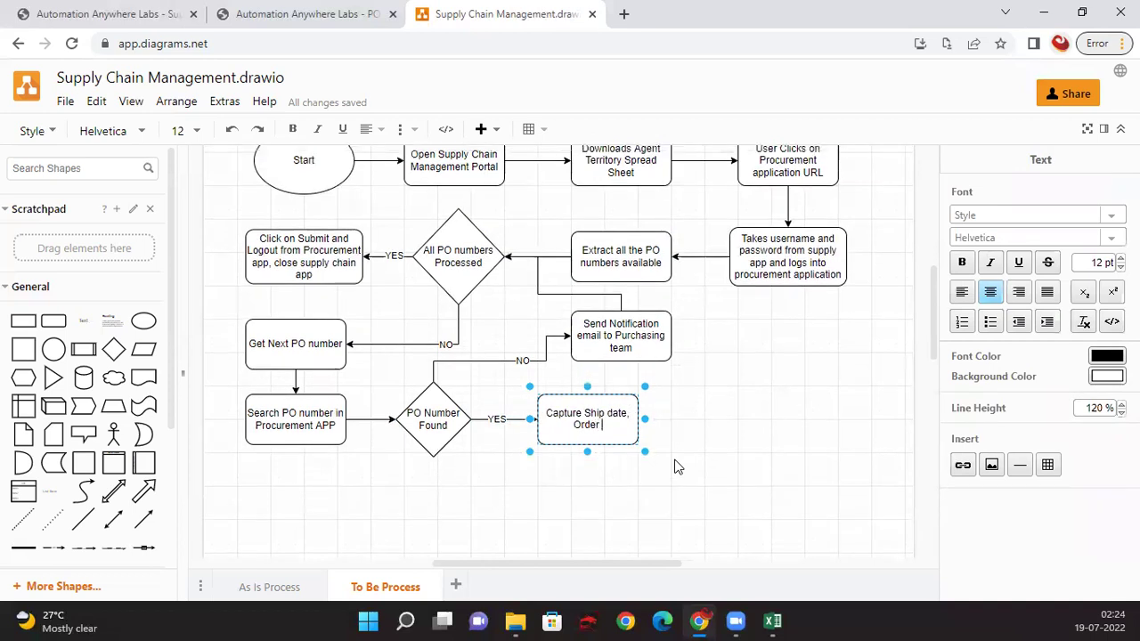
text(Total, State)
click(759, 440)
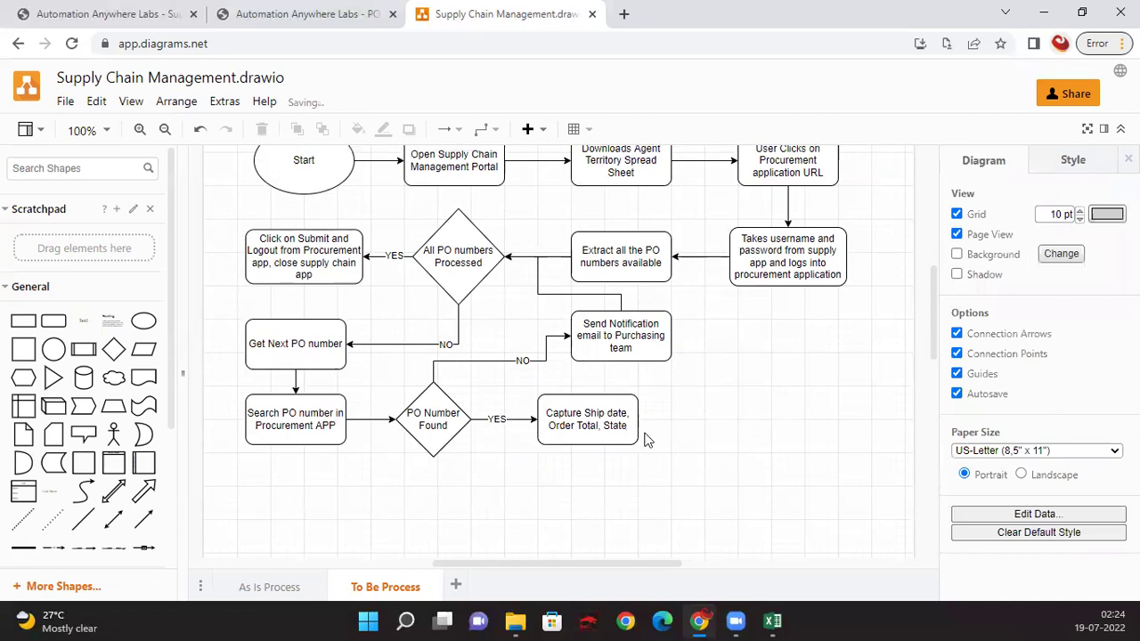
click(53, 325)
drag(587, 364, 843, 421)
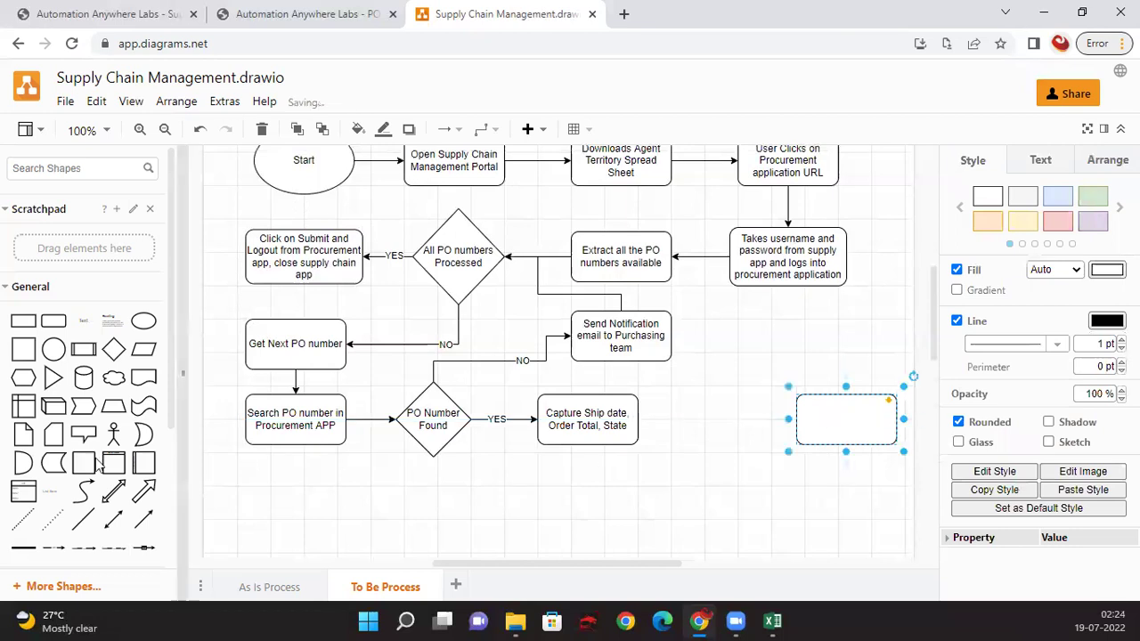
Step: Place a diamond right of Capture Ship date labelled 'Agent is Available for State', correcting typos
click(113, 350)
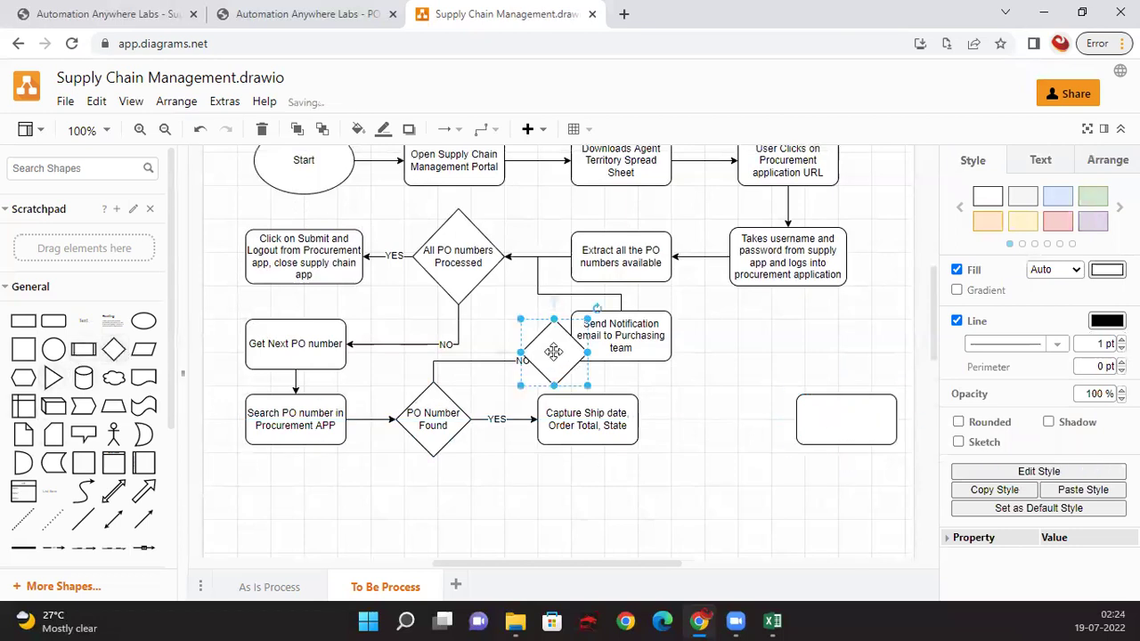
drag(554, 352, 729, 419)
double_click(730, 418)
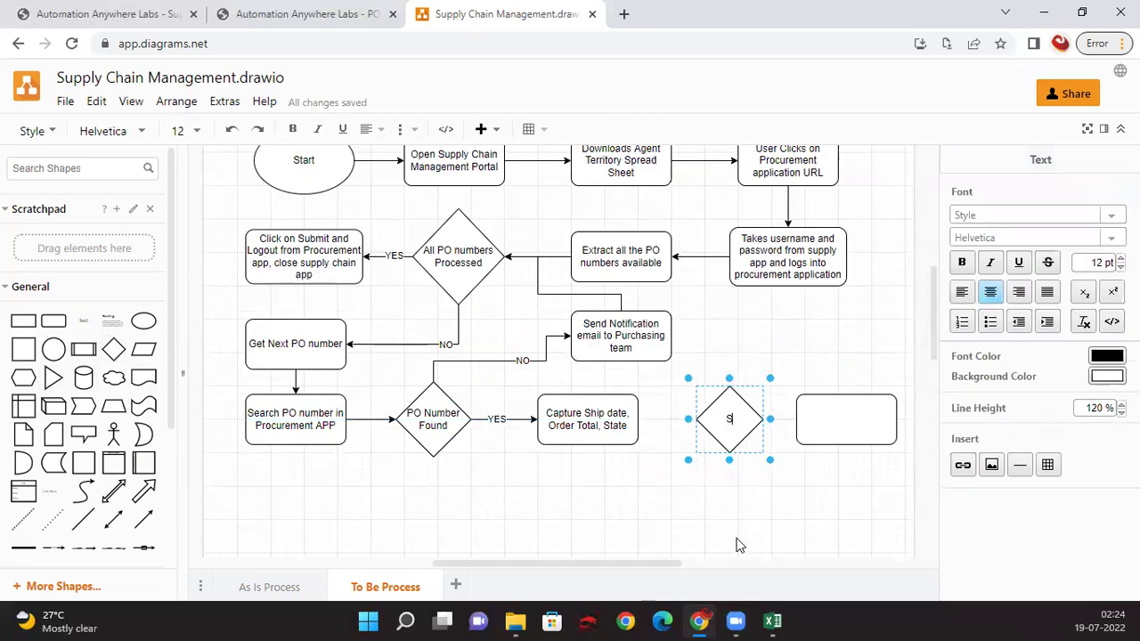
key(BackSpace)
text(Agent is Avaialable)
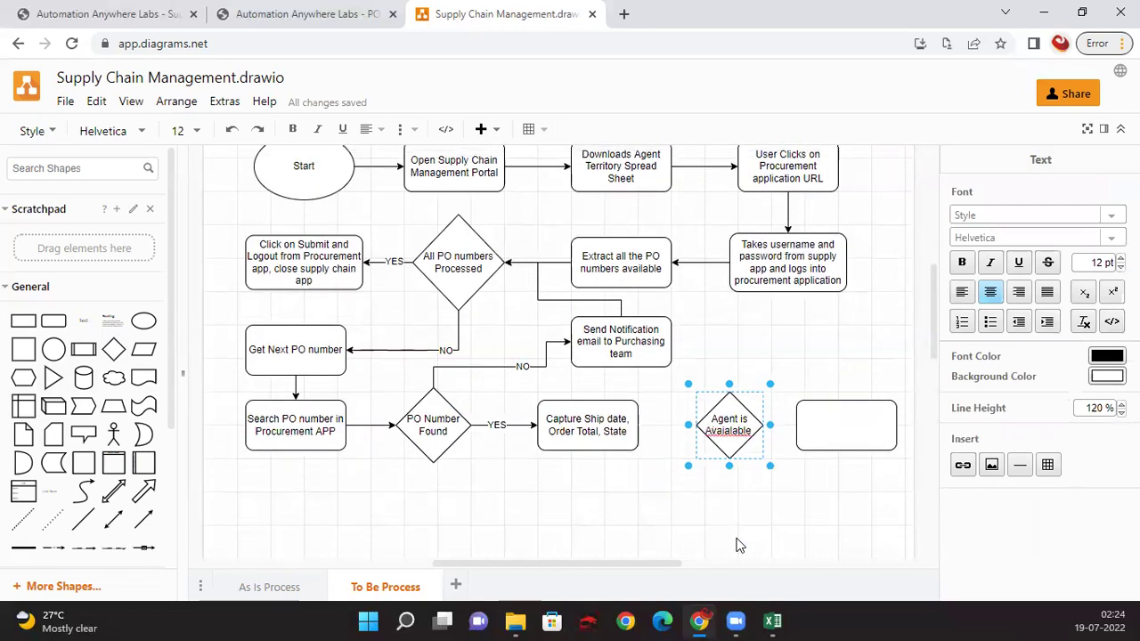
text( for Sat)
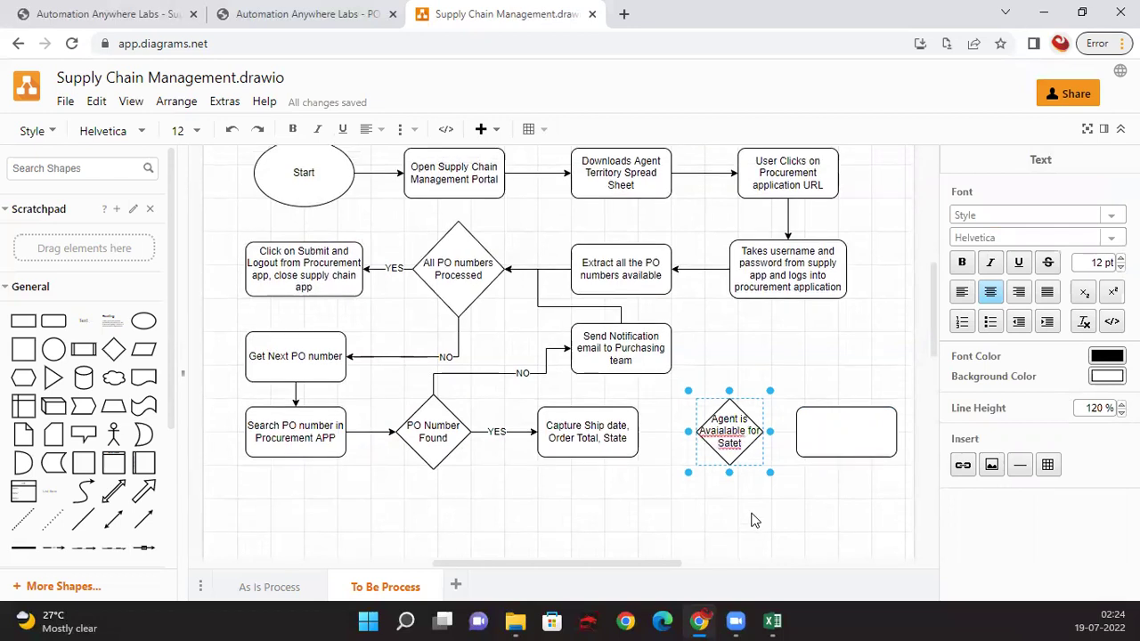
text(et)
key(BackSpace)
key(BackSpace)
key(BackSpace)
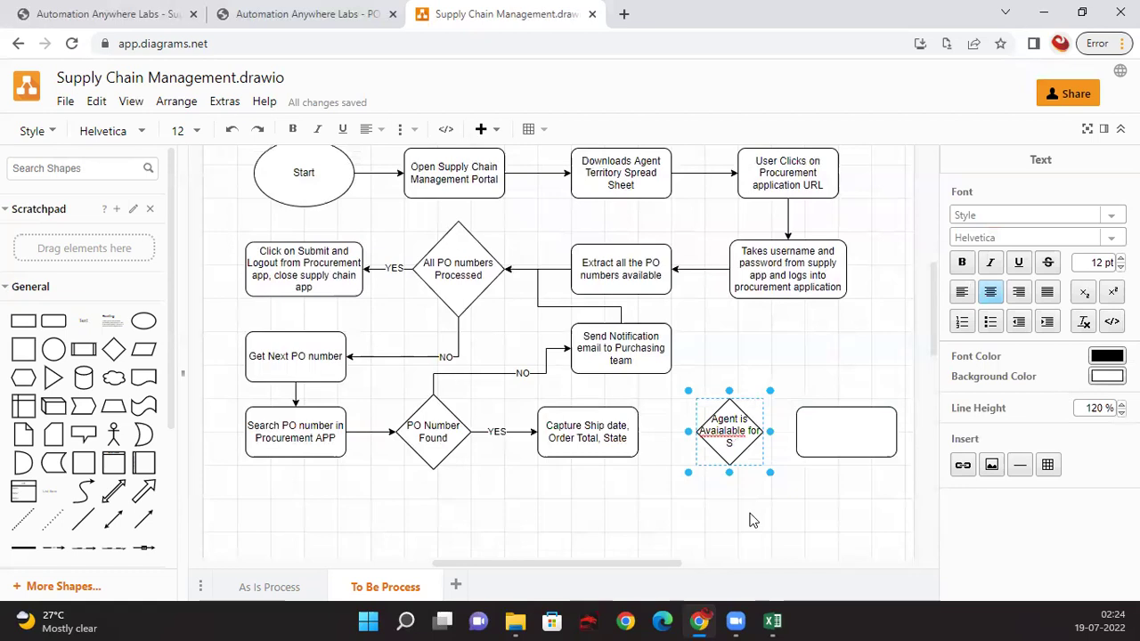
text(tate)
right_click(729, 434)
click(766, 245)
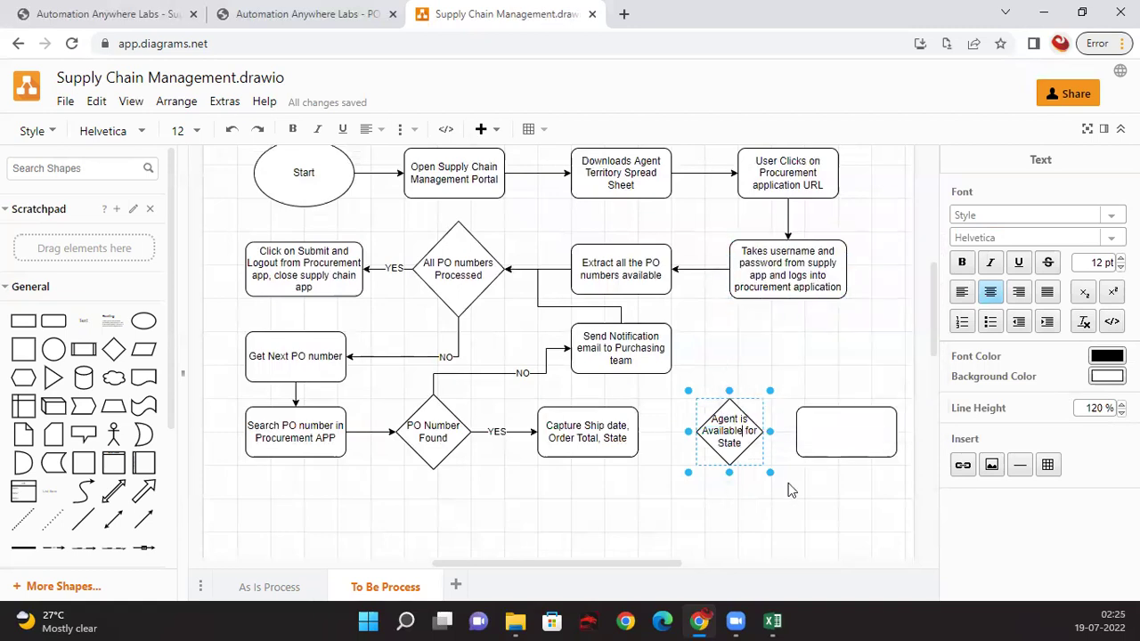
click(714, 535)
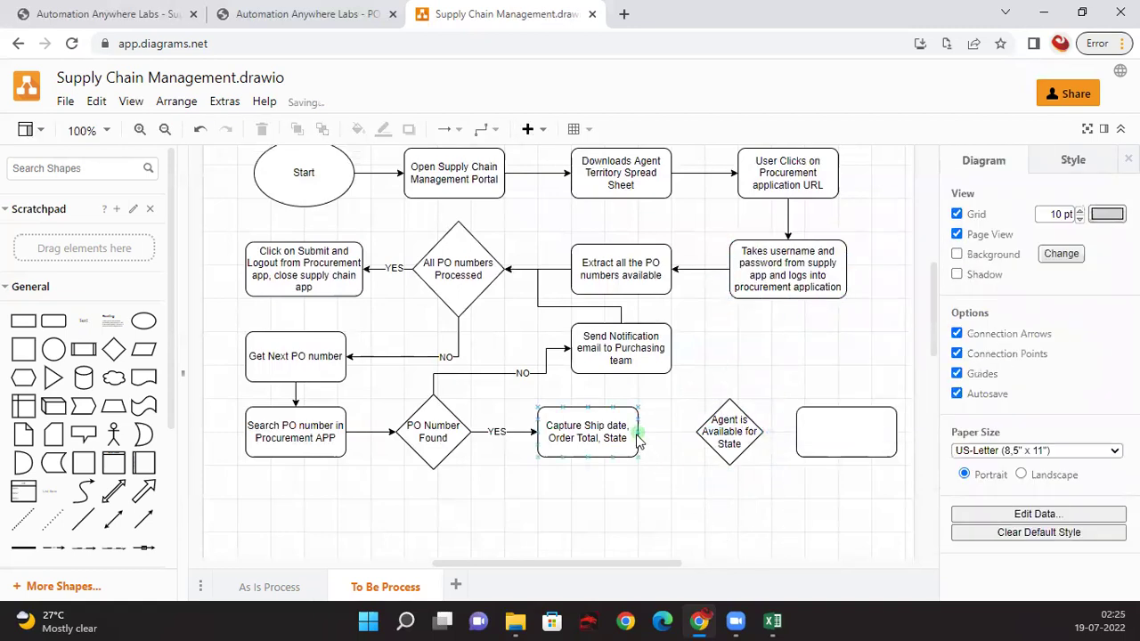
Step: Connect the Capture Ship date box to the agent diamond and the diamond to the empty box
mouse_move(640, 438)
drag(639, 439, 723, 433)
click(795, 493)
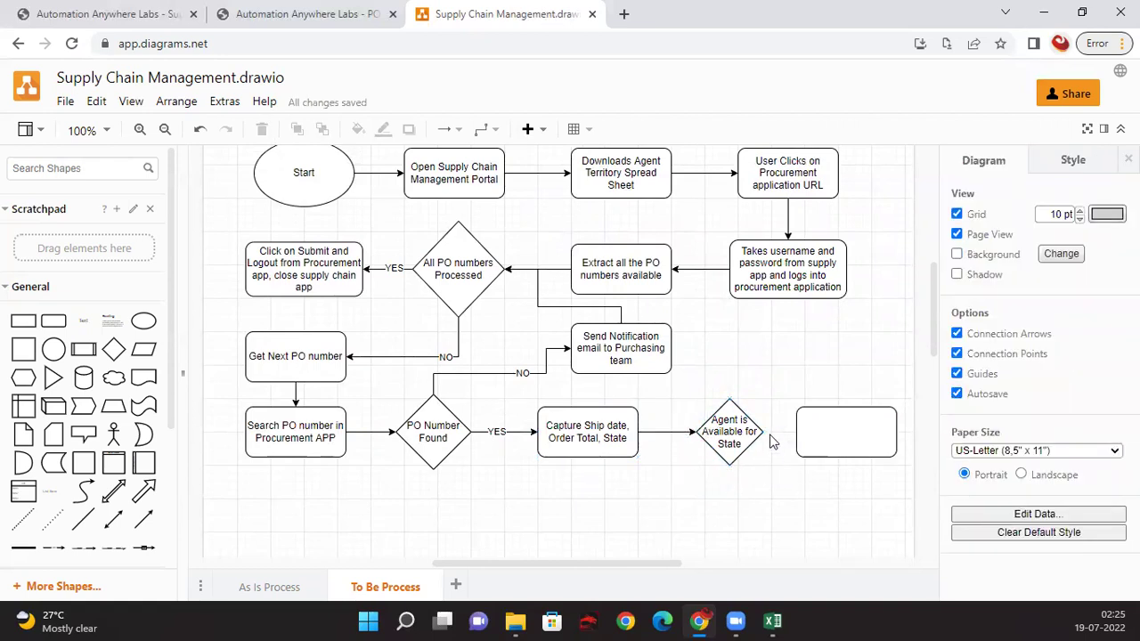
mouse_move(759, 431)
drag(759, 431, 800, 432)
click(753, 501)
Step: Draw a connector from the agent diamond to Send Notification and label it 'NO'
mouse_move(720, 393)
mouse_down()
mouse_move(646, 391)
mouse_move(620, 374)
mouse_up()
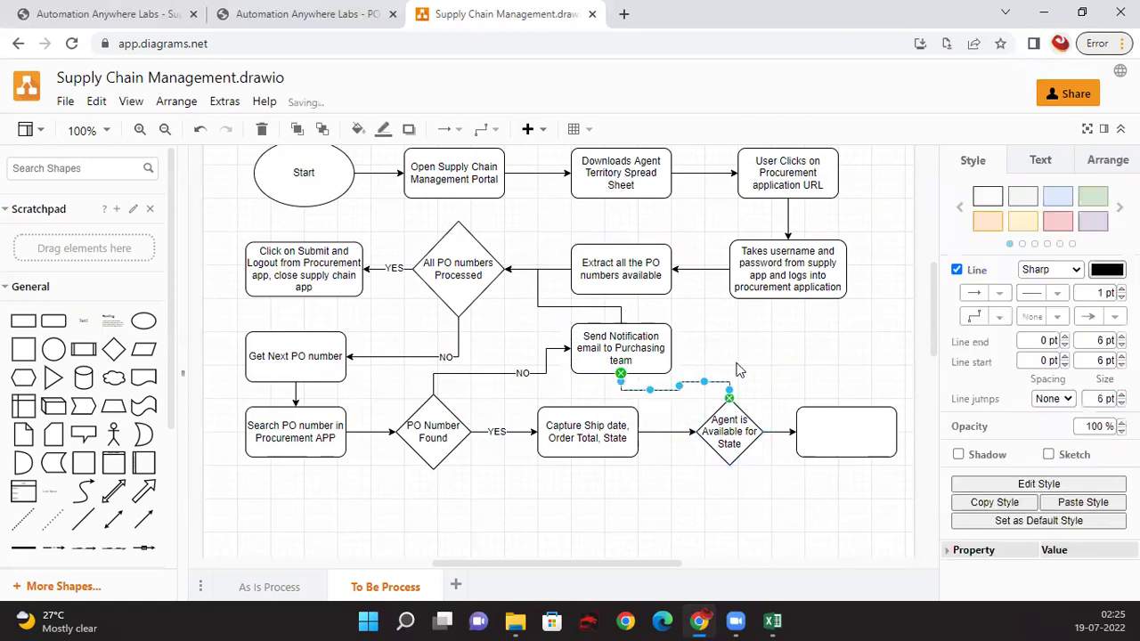
click(768, 358)
click(682, 383)
double_click(689, 383)
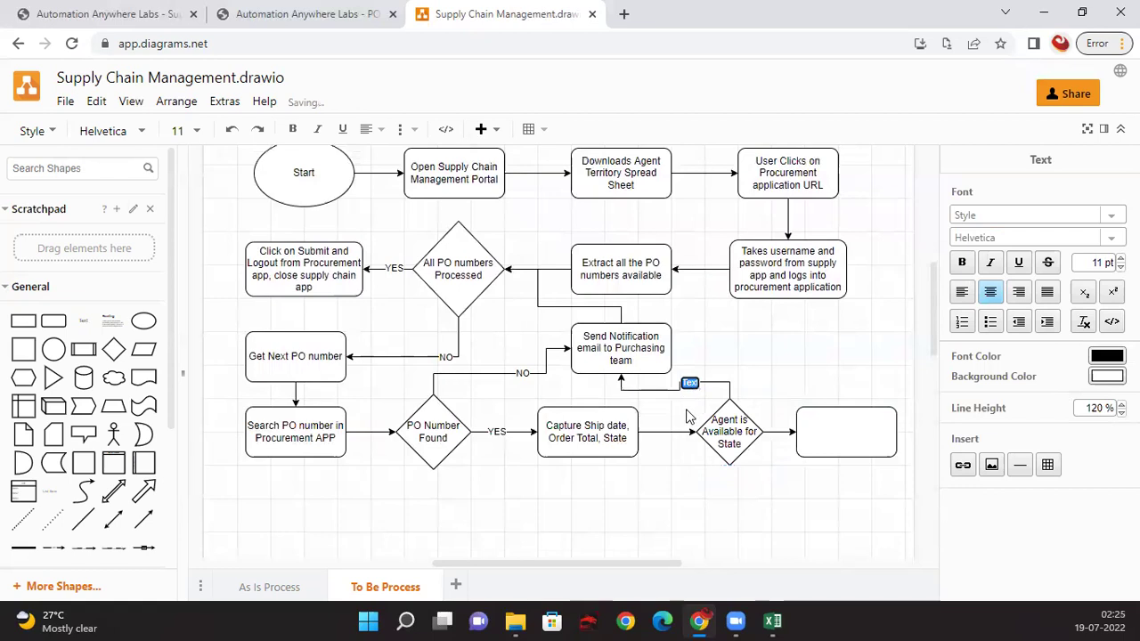
text(NO)
click(686, 496)
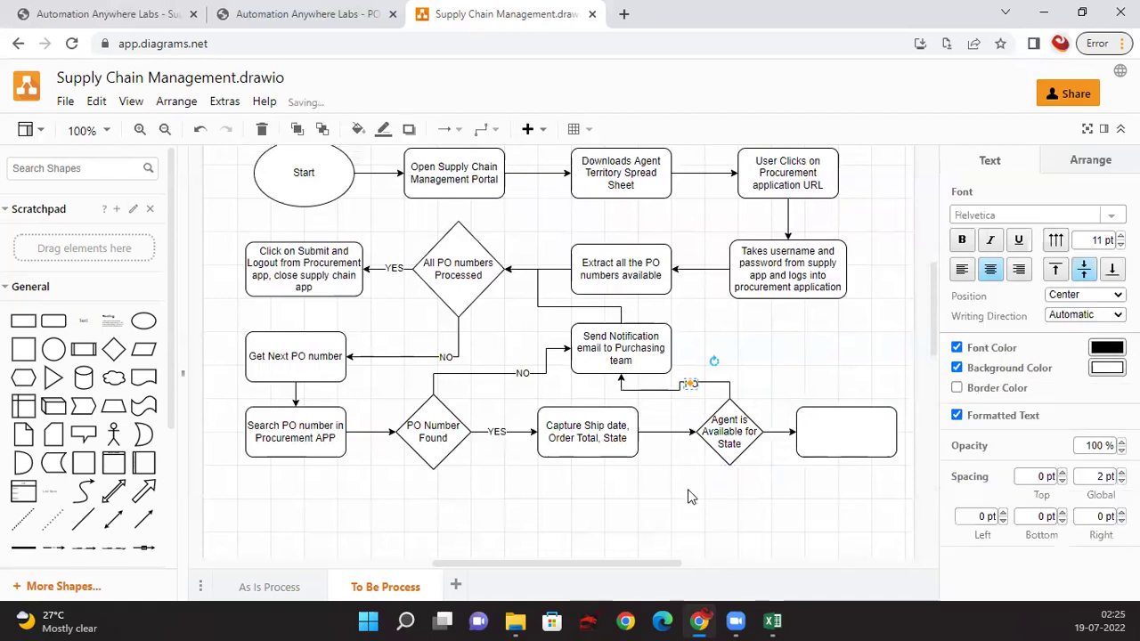
click(709, 383)
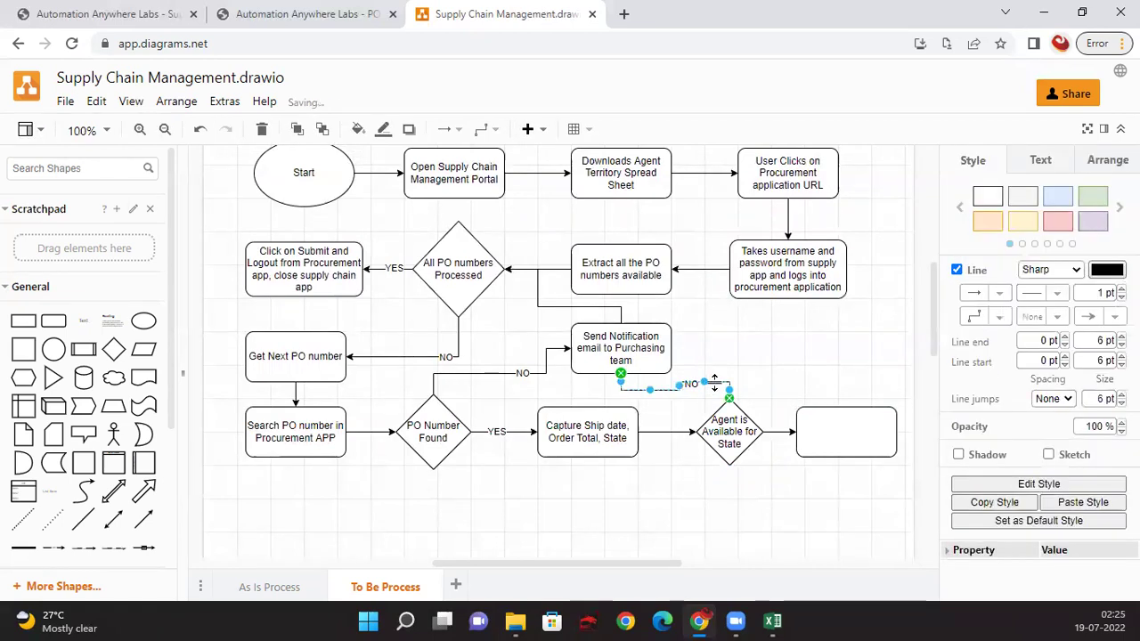
click(699, 406)
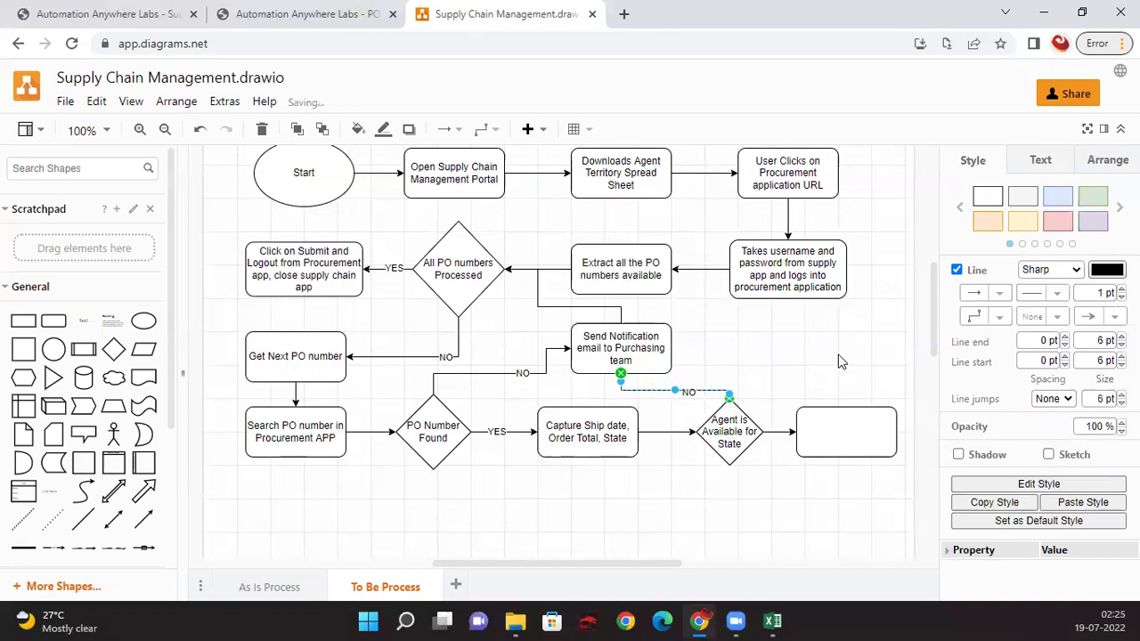
click(688, 391)
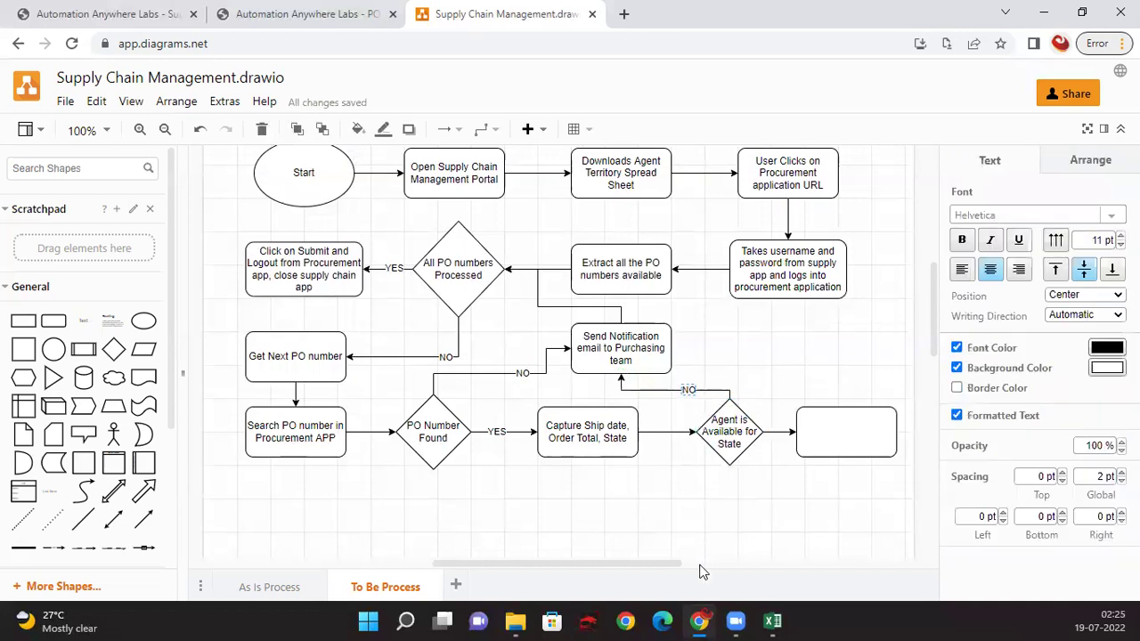
click(758, 472)
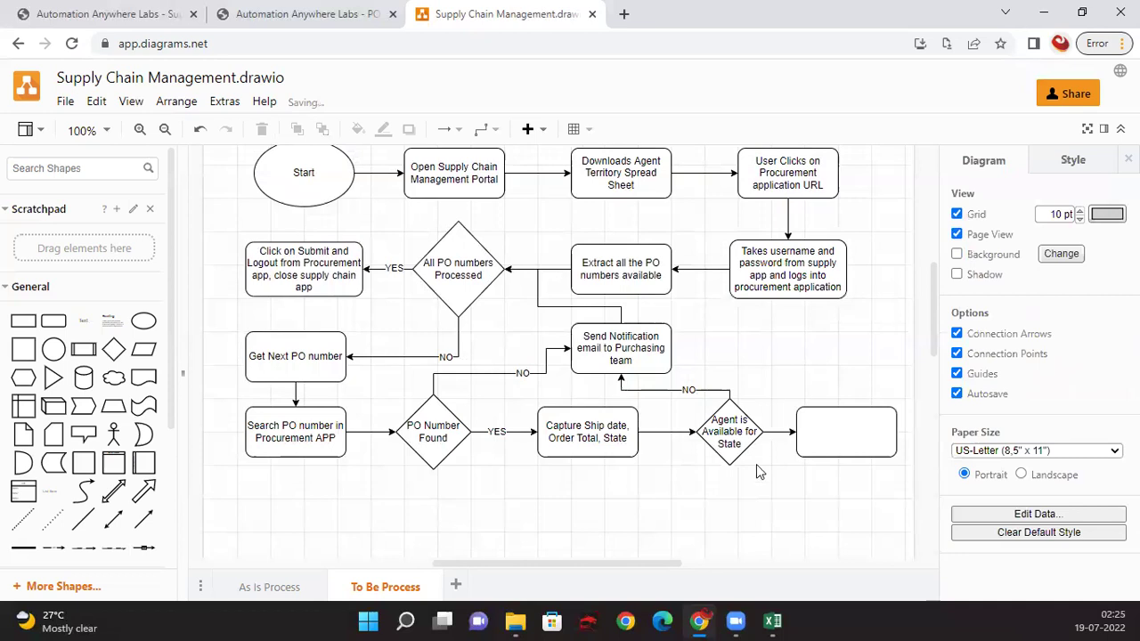
Step: Label the diamond-to-box arrow 'YES' and nudge the label up slightly
drag(835, 433, 928, 375)
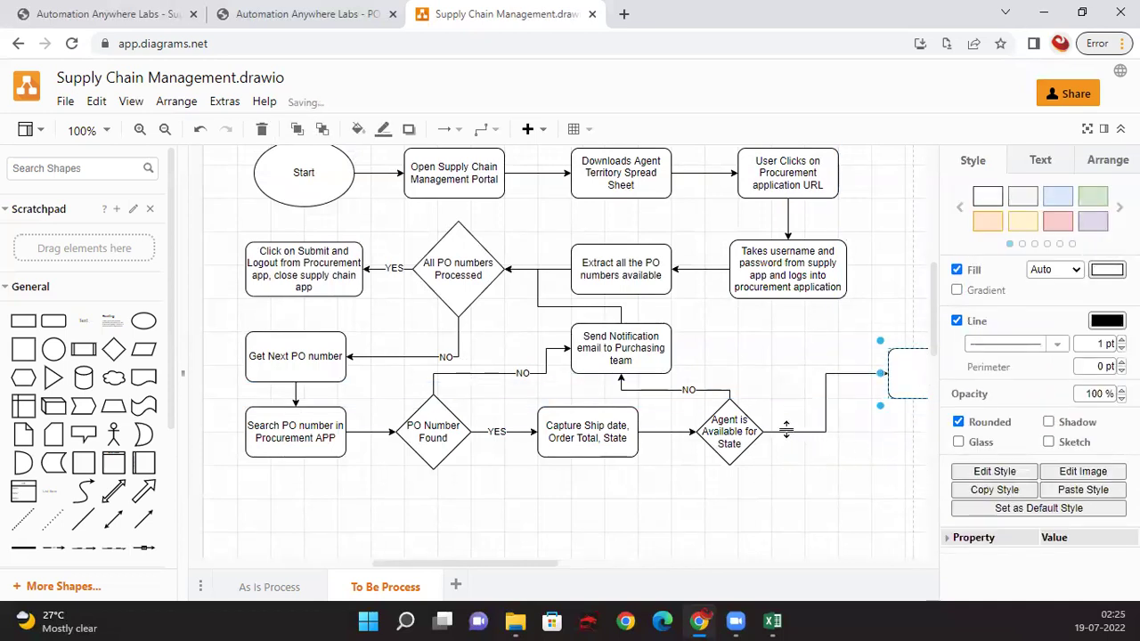
click(786, 432)
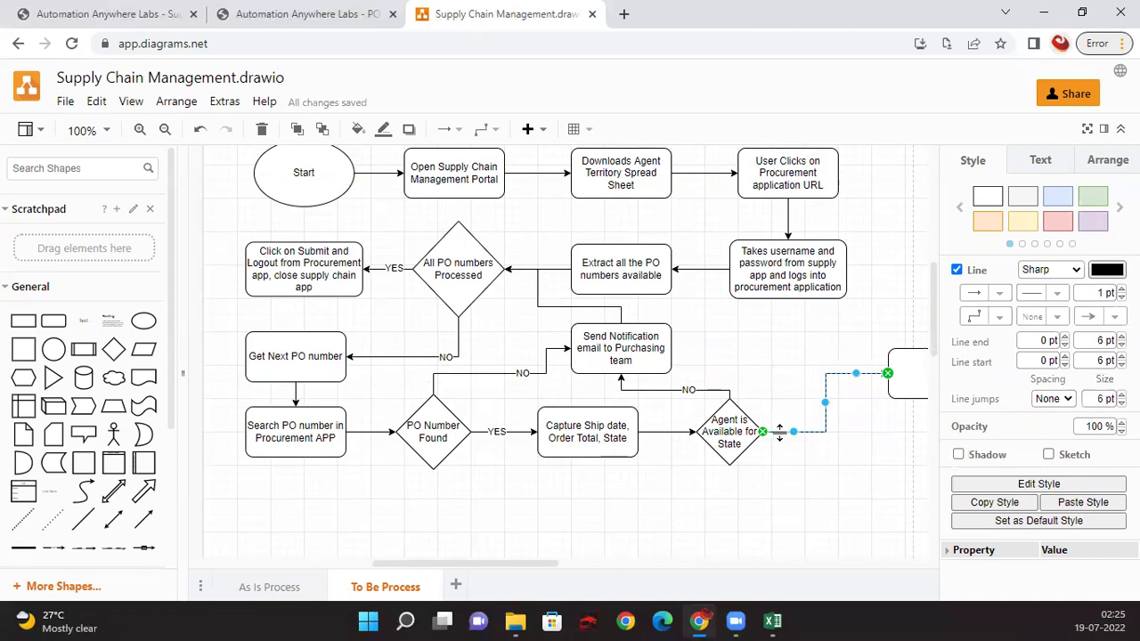
double_click(781, 434)
text(YES)
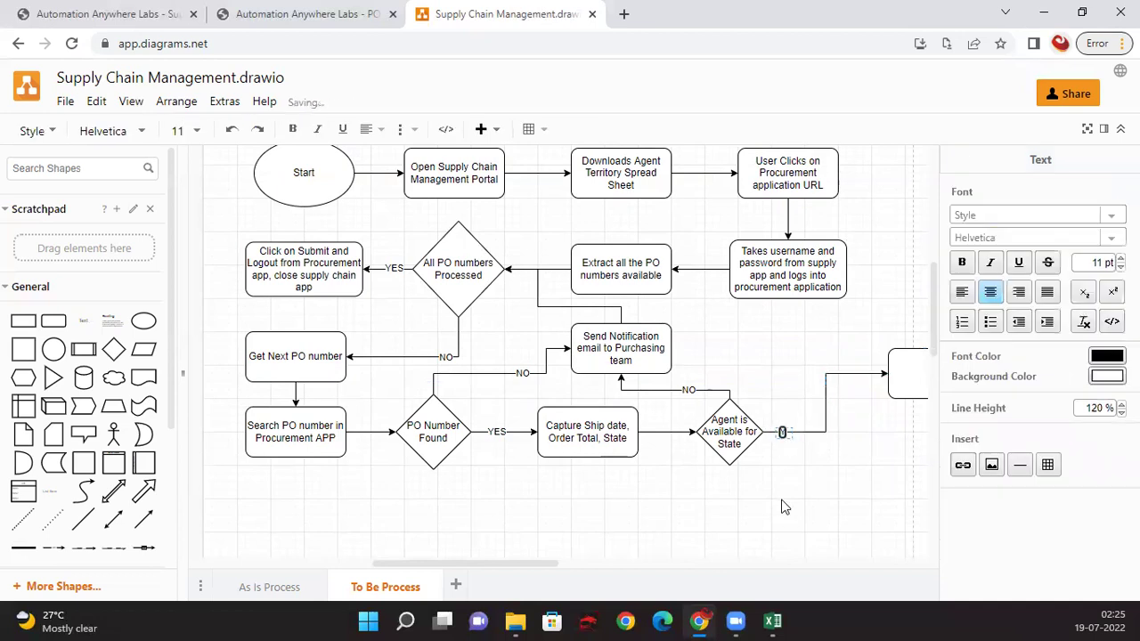
click(781, 506)
click(784, 499)
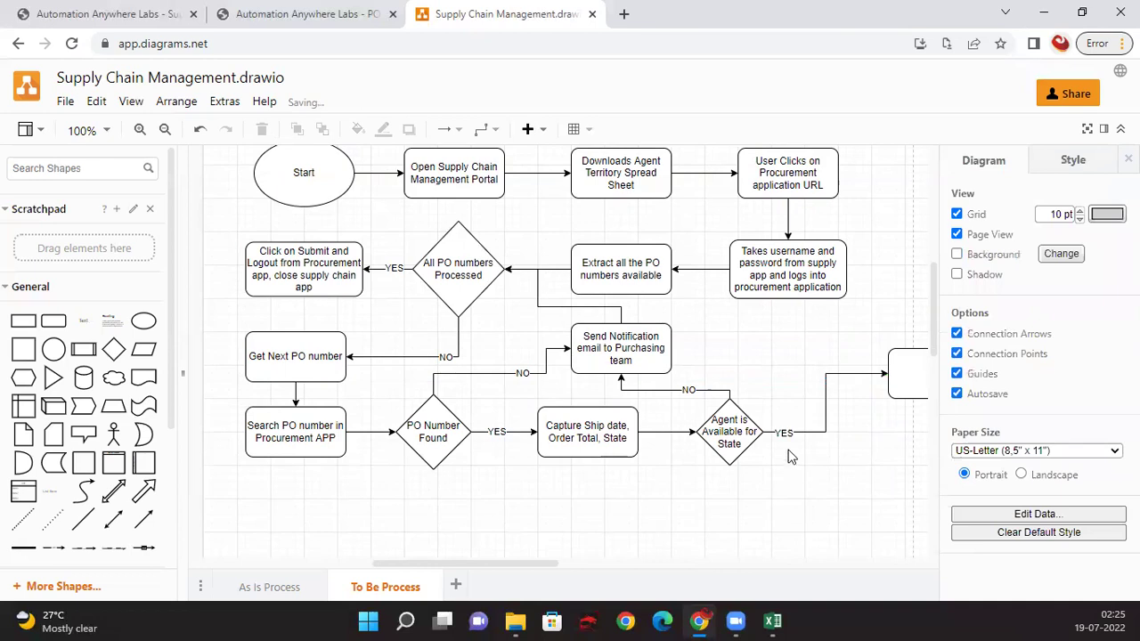
click(782, 433)
key(Up)
key(Up)
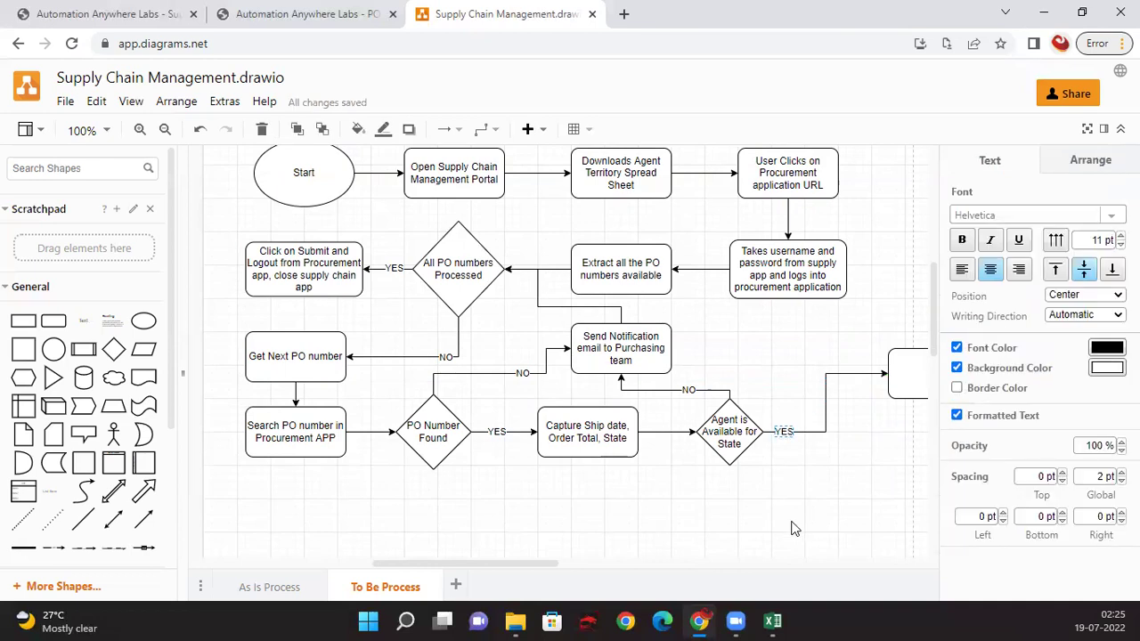
Step: Realign the empty box level with the diamond, reapply the YES label, and shift the box right
click(861, 473)
drag(907, 378, 809, 443)
click(757, 531)
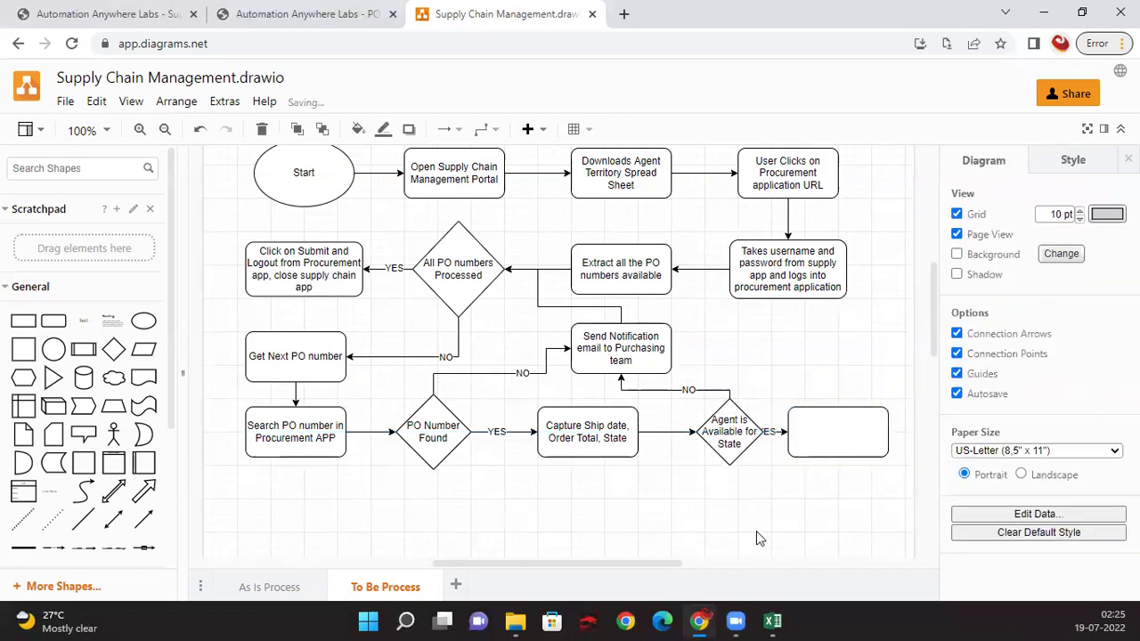
double_click(766, 434)
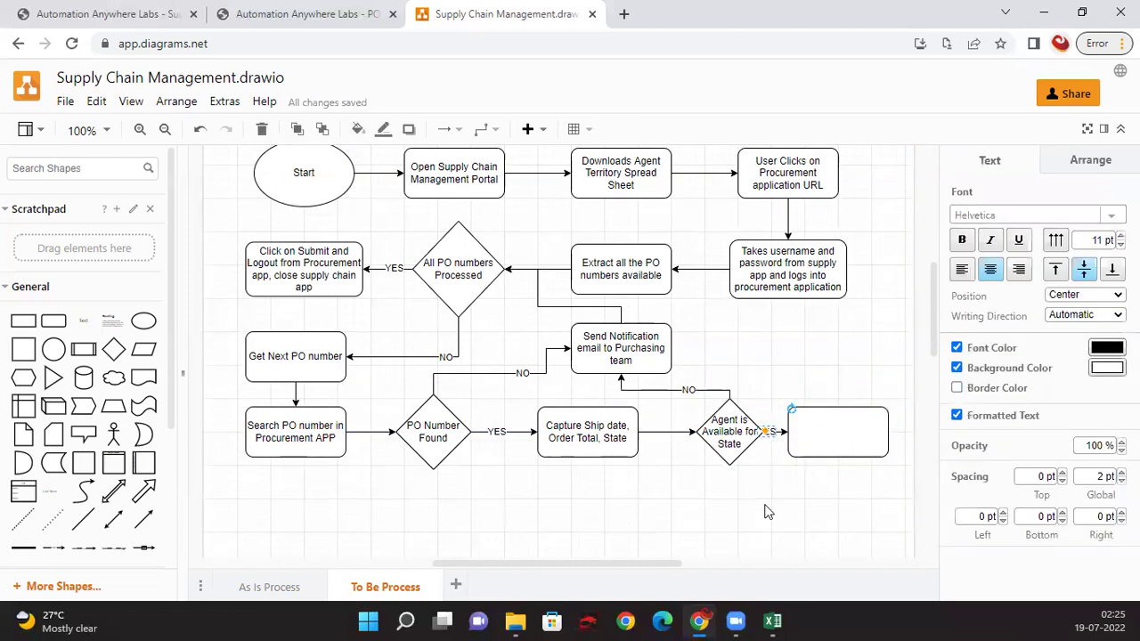
text(YES)
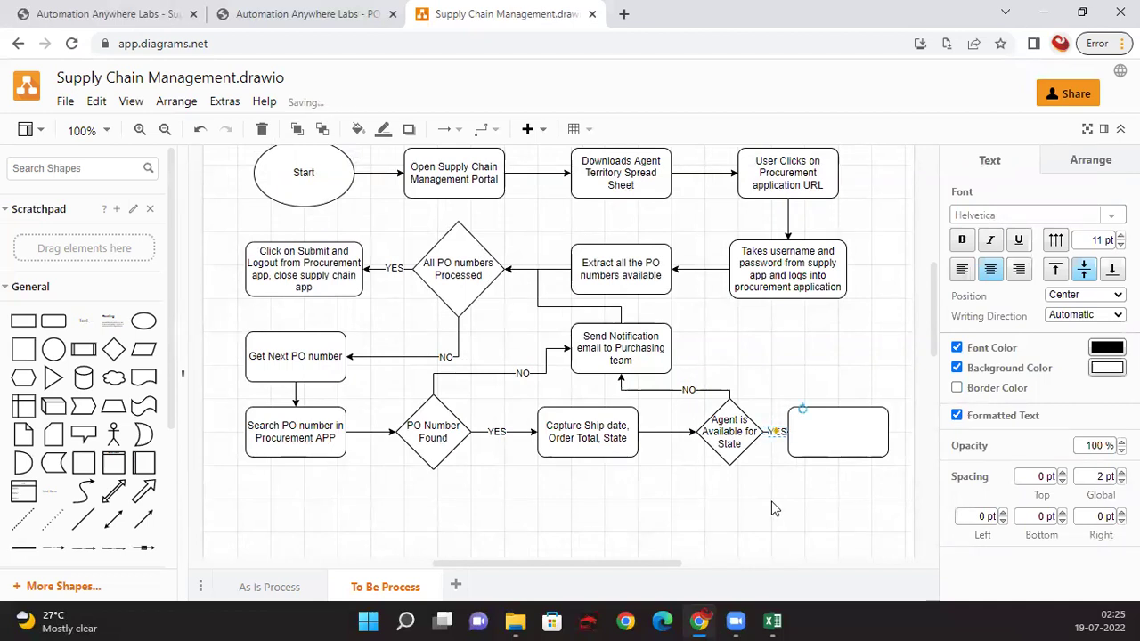
click(834, 440)
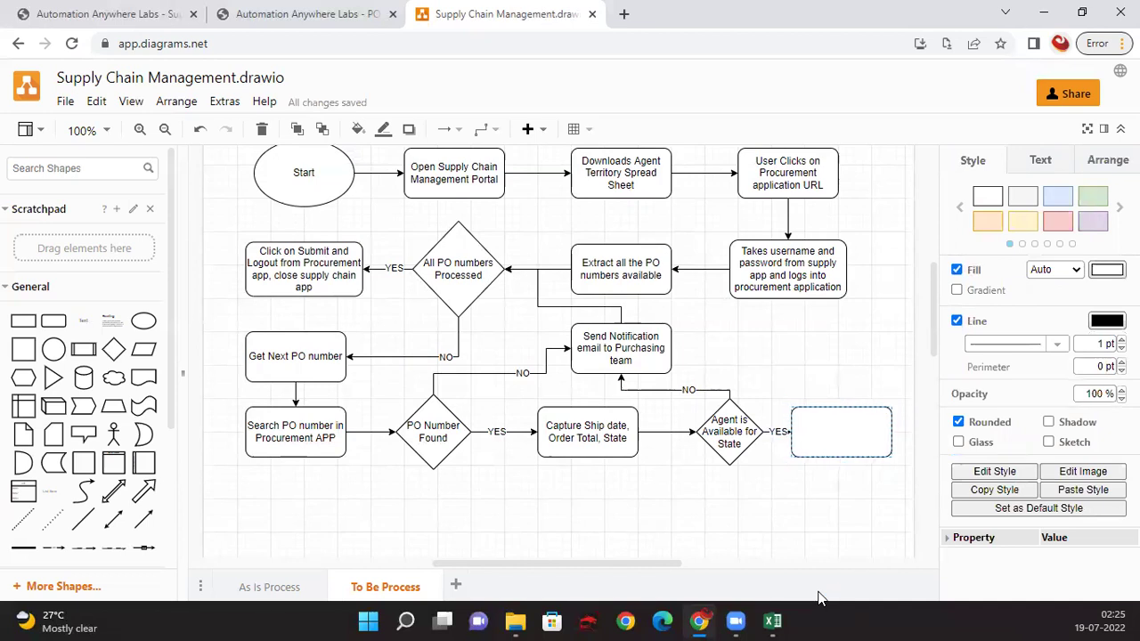
key(Right)
key(Right)
key(Right)
key(Right)
key(Right)
key(Right)
key(Right)
key(Right)
key(Right)
key(Right)
key(Right)
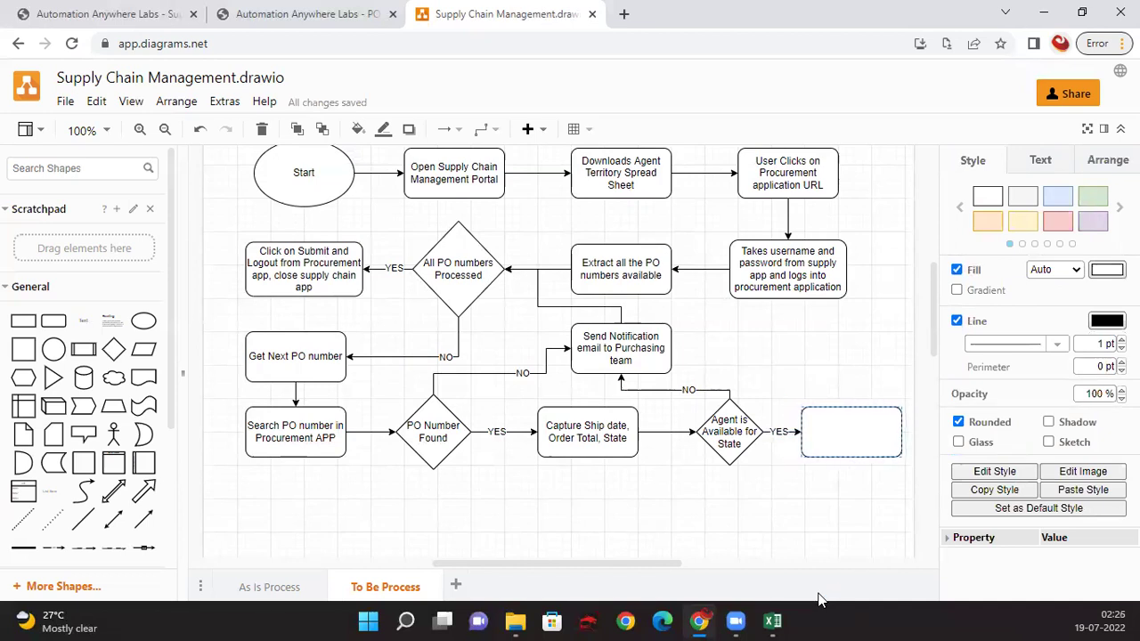
key(Right)
key(Right)
key(Right)
key(Right)
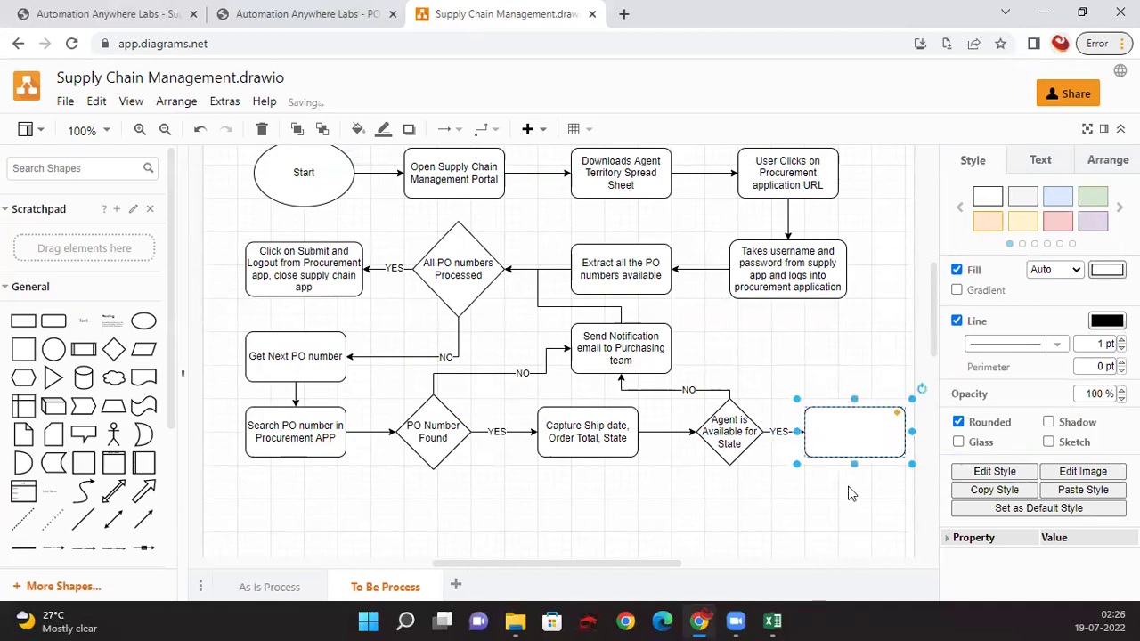
Step: Type 'Enter Ship date, order total and select Agent in supply chain app' into the empty box
double_click(847, 435)
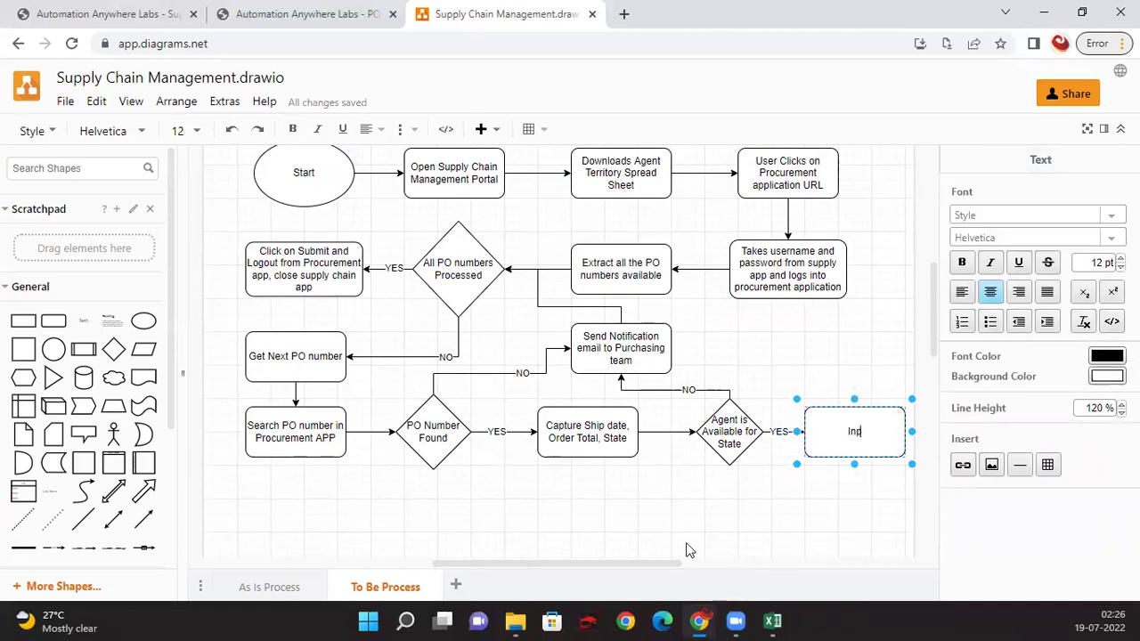
text(Input D)
key(BackSpace)
text(Ship da)
text(te, o)
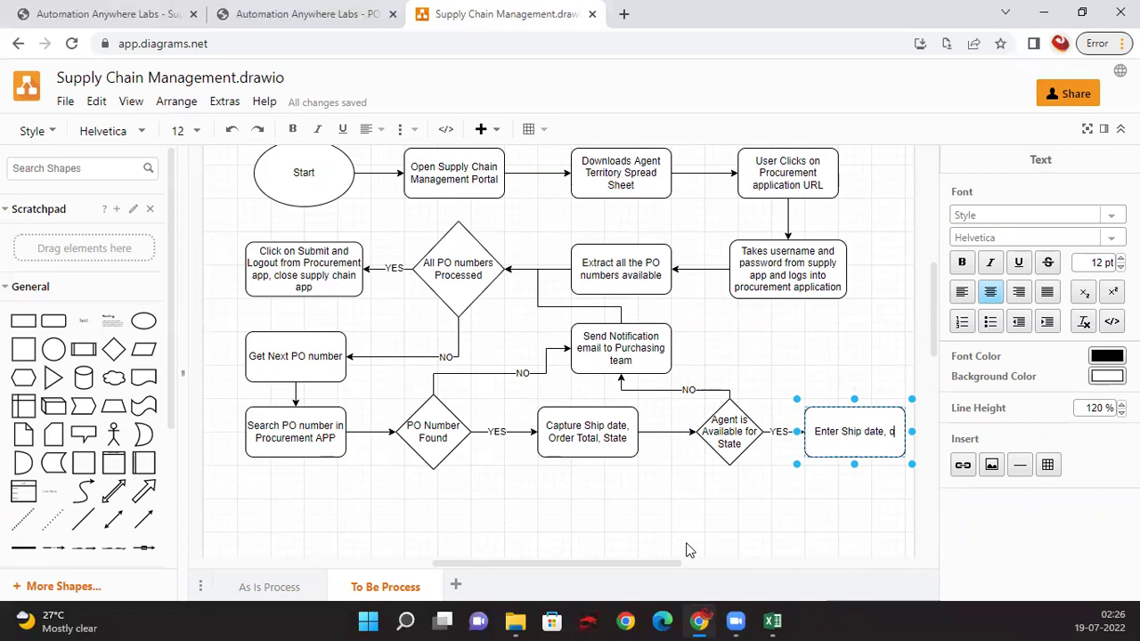
text(rder total and select)
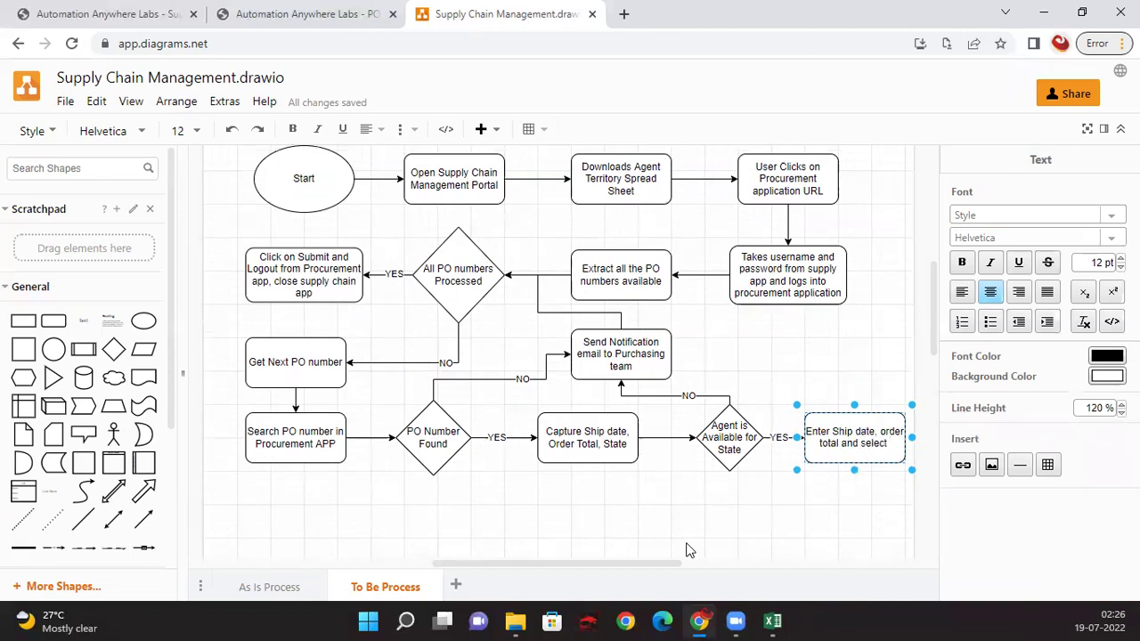
text(Agent)
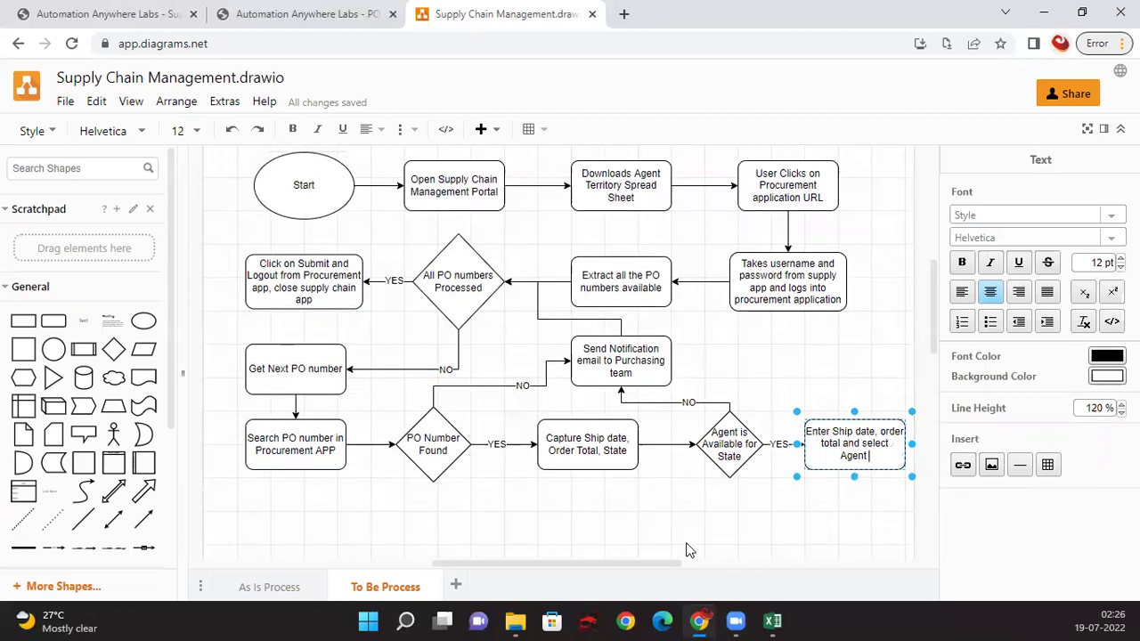
text( in supp)
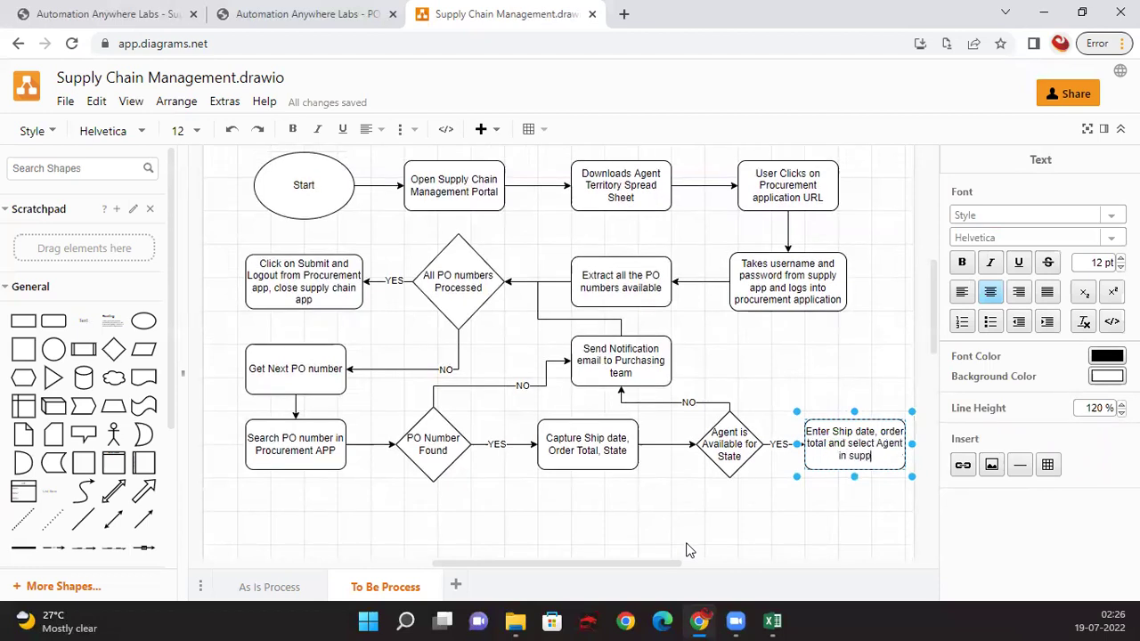
text(ly chain app)
click(662, 517)
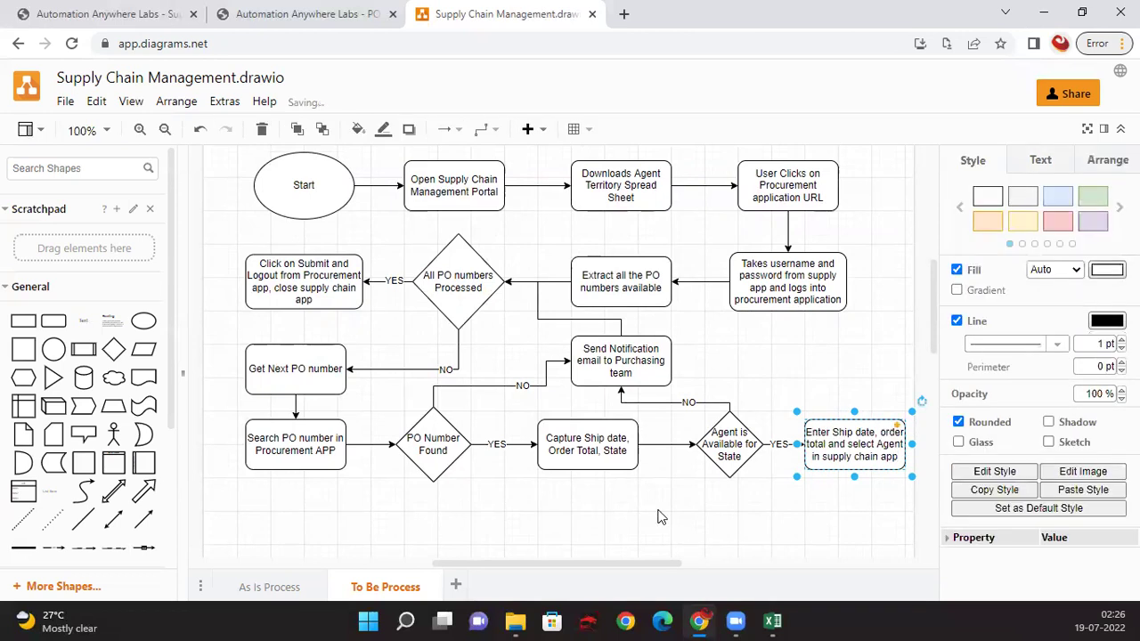
Step: Draw an arrow from the Enter Ship date box into the top of All PO numbers Processed
scroll(588, 432, down, 2)
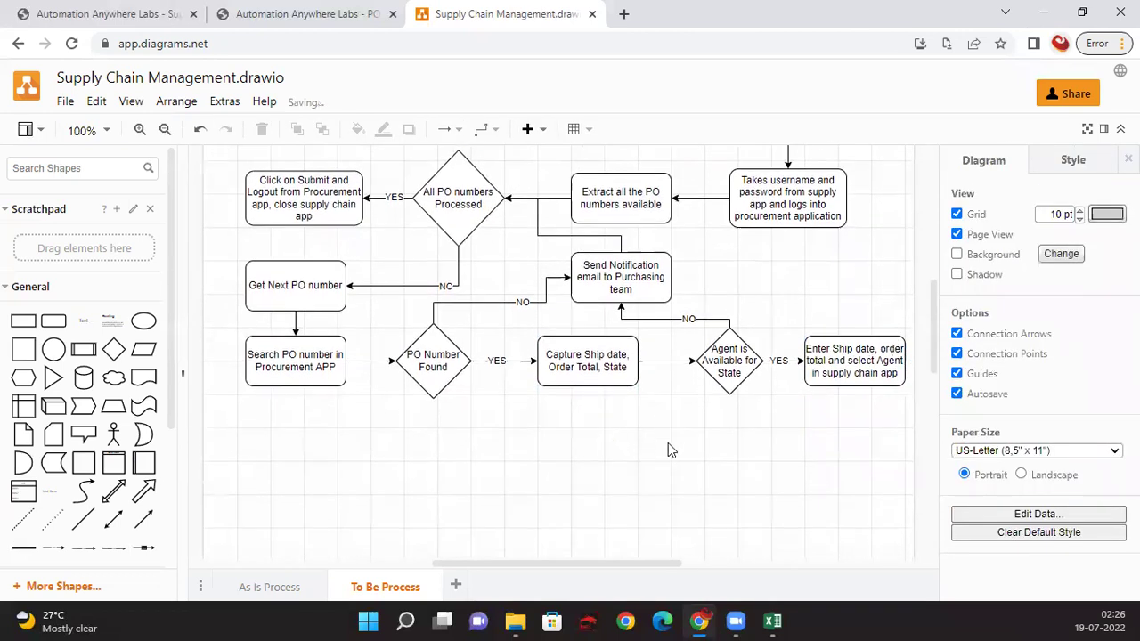
scroll(677, 455, up, 2)
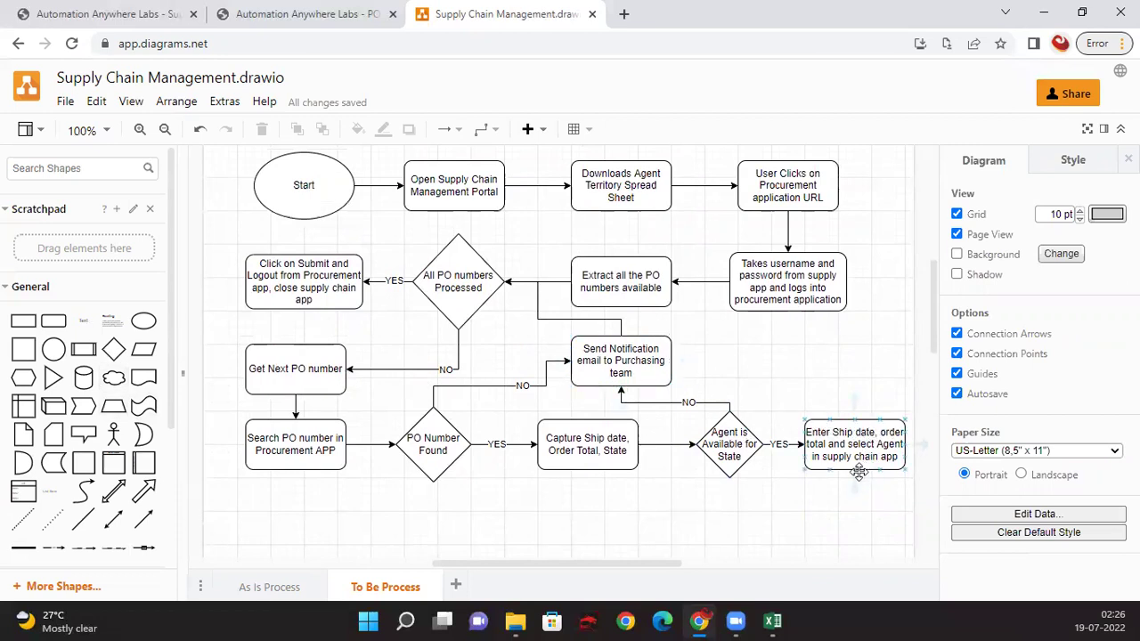
mouse_move(856, 478)
drag(855, 472, 458, 233)
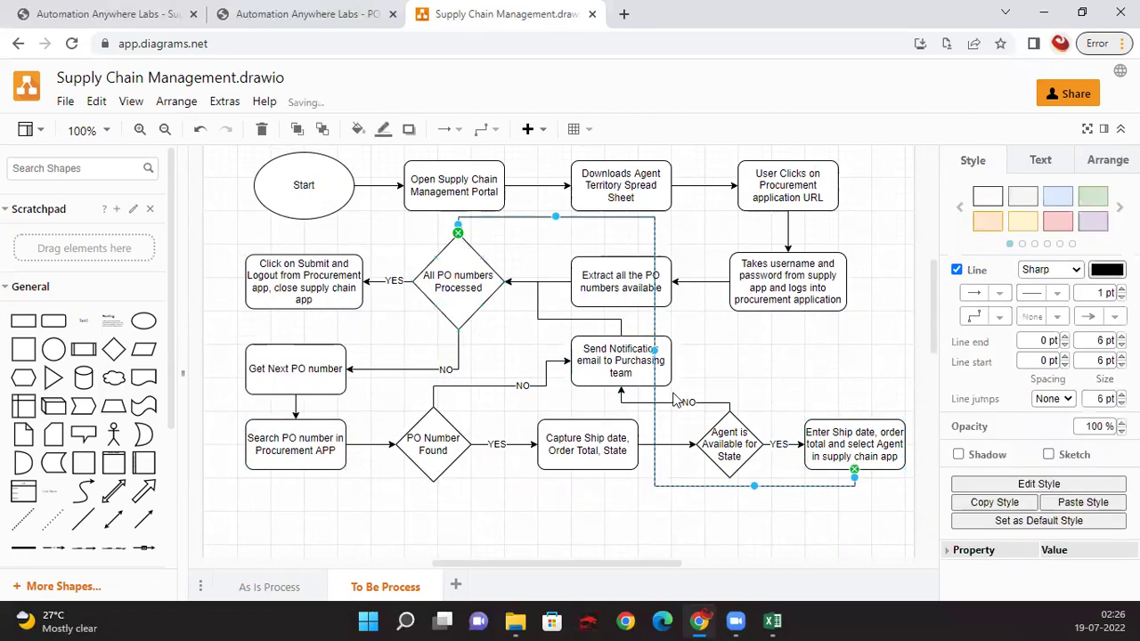
drag(655, 408, 220, 408)
key(ctrl+z)
drag(655, 322, 456, 235)
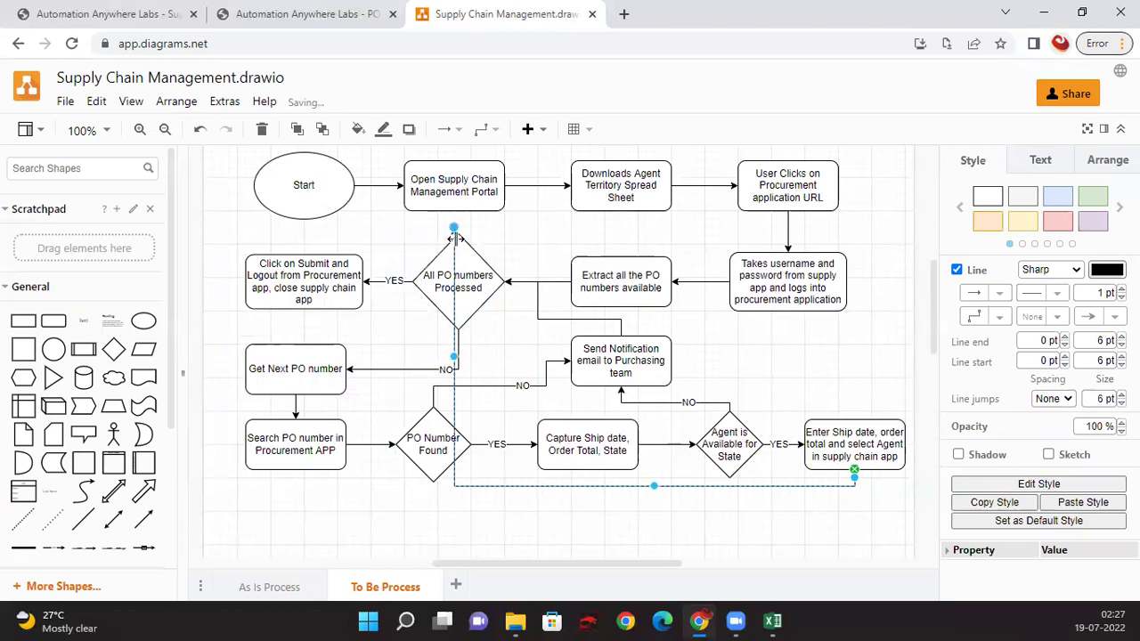
key(ctrl+z)
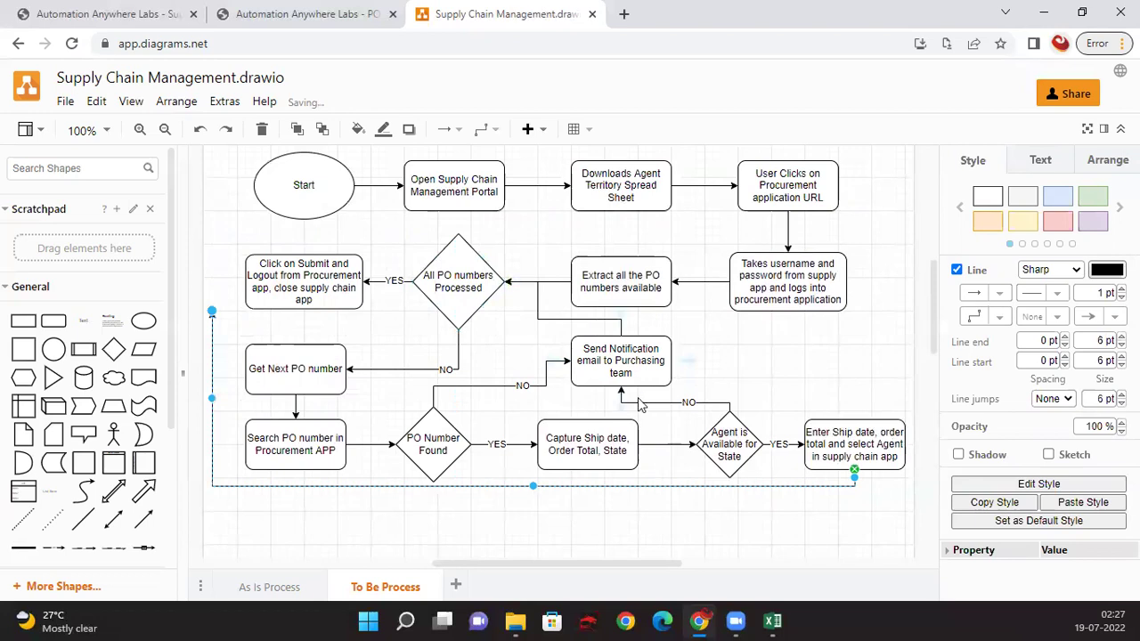
key(ctrl+y)
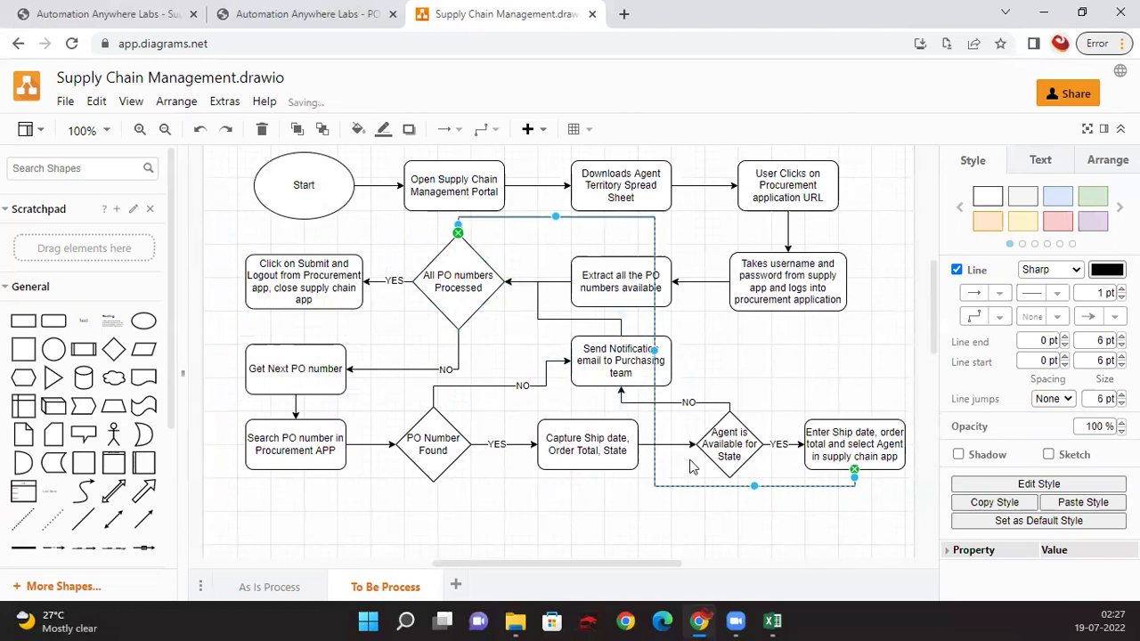
click(651, 538)
Step: Route the arrow beneath the boxes and up along the diagram's left side
drag(671, 482, 669, 556)
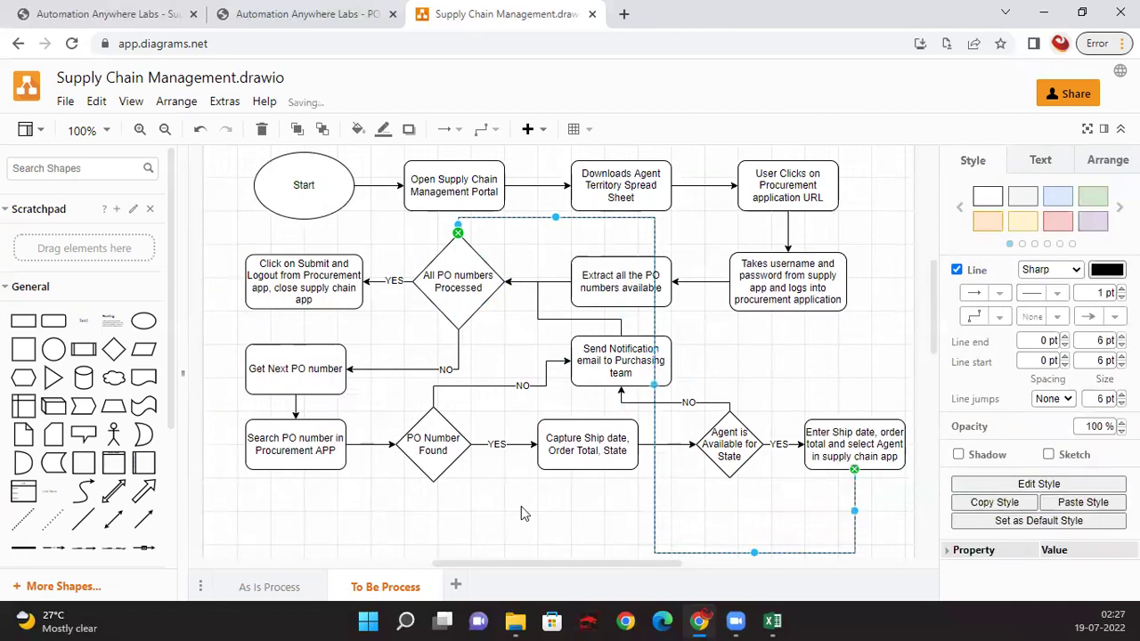
scroll(492, 494, down, 2)
mouse_move(653, 419)
mouse_down()
mouse_move(599, 434)
mouse_move(438, 434)
mouse_move(374, 447)
mouse_move(225, 446)
mouse_move(229, 436)
mouse_up()
scroll(438, 482, up, 4)
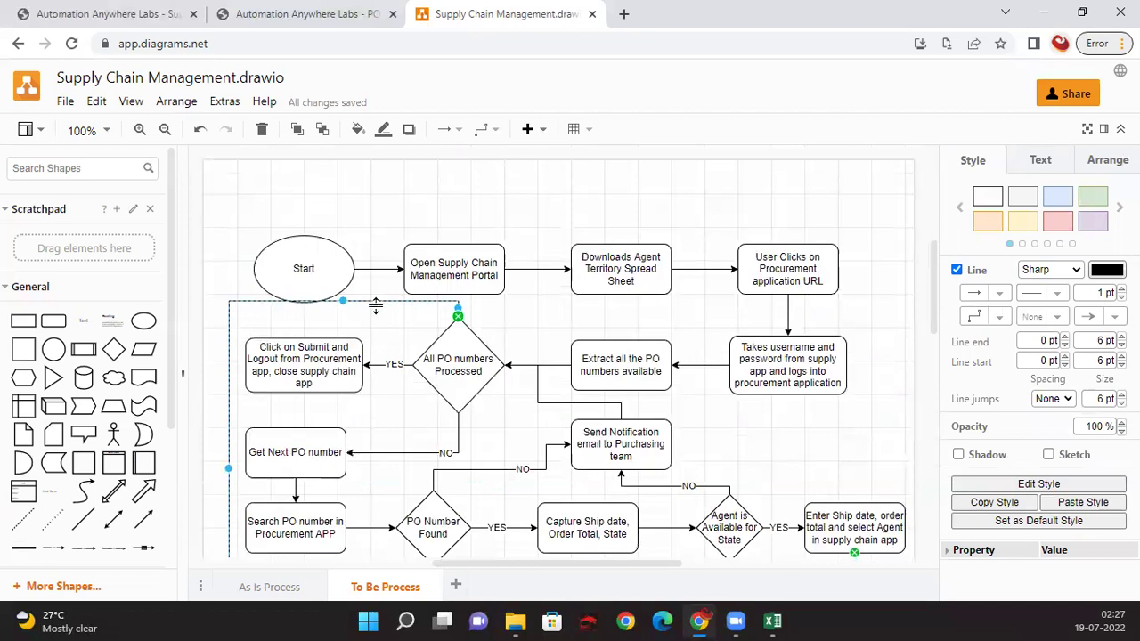
mouse_move(375, 306)
mouse_down()
mouse_move(377, 337)
mouse_move(376, 315)
mouse_up()
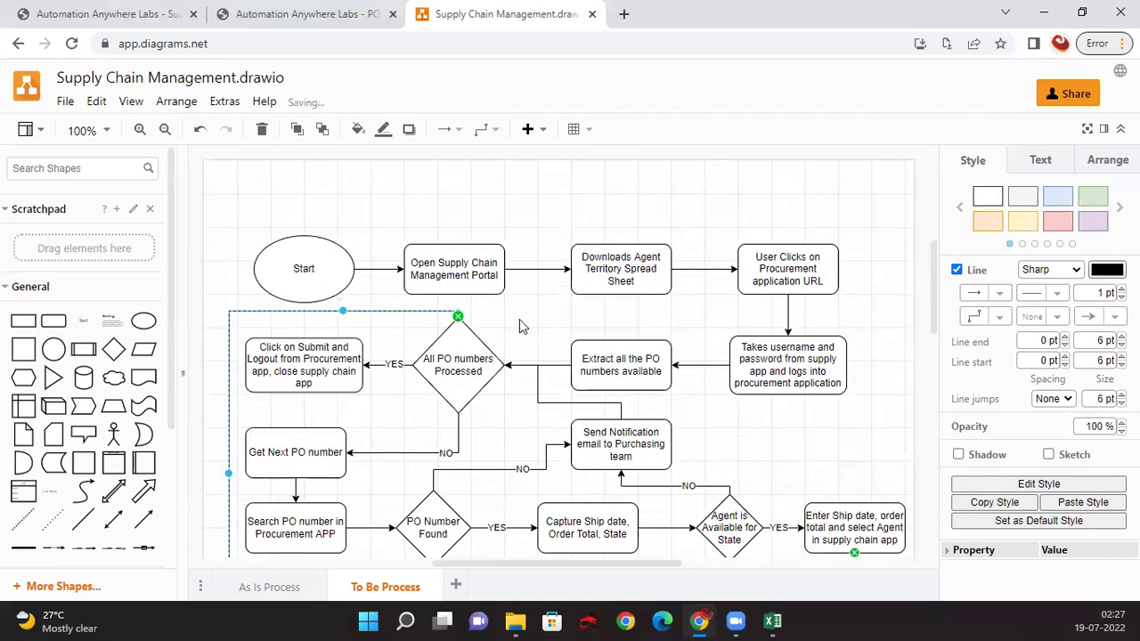
Step: Nudge the whole top row of flowchart steps upward by two arrow-key increments
click(230, 214)
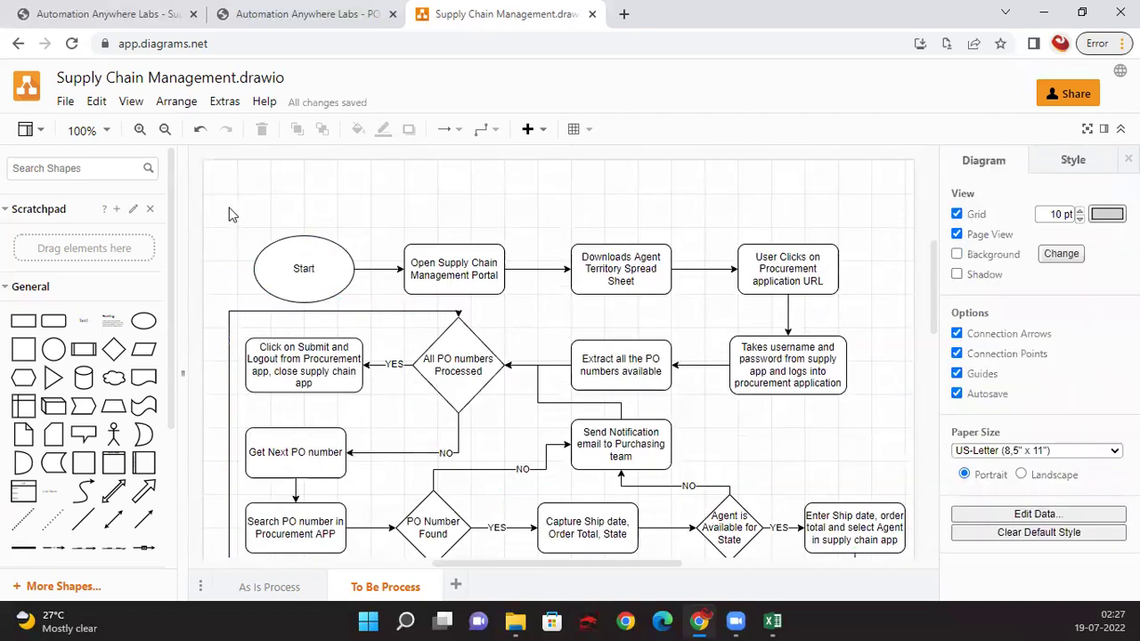
drag(229, 208, 853, 314)
key(Up)
key(Up)
key(Up)
key(Up)
key(Up)
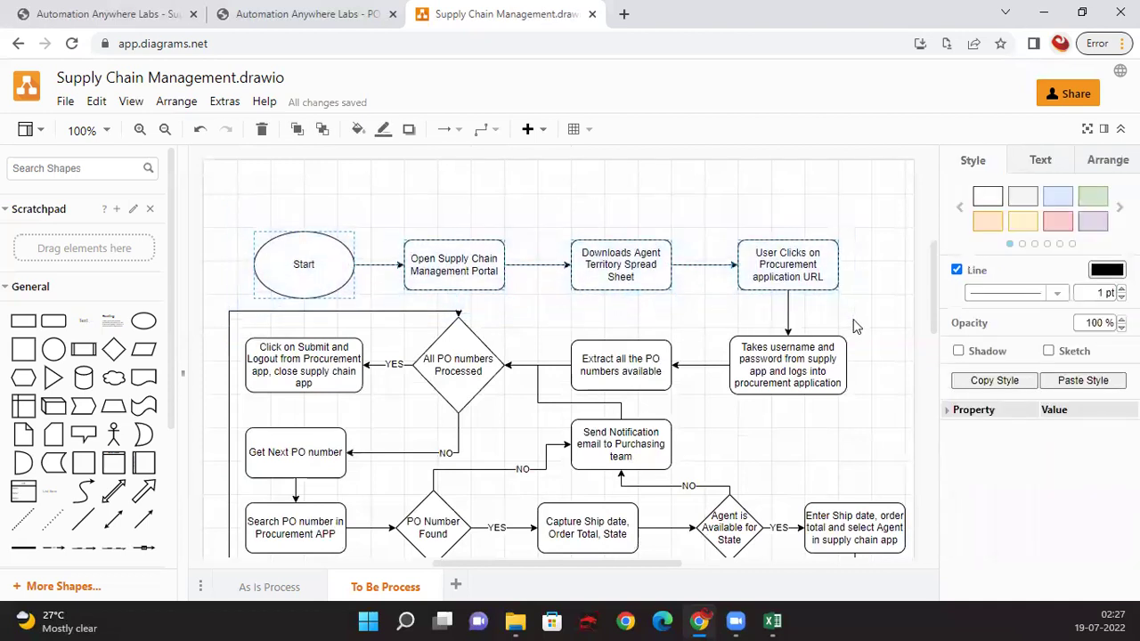
key(Up)
key(Up)
key(Up)
key(Up)
key(Up)
key(Up)
key(Up)
key(Up)
key(Up)
key(Up)
key(Up)
key(Up)
key(Up)
key(Up)
key(Up)
key(Up)
key(Up)
key(Up)
key(Up)
key(Up)
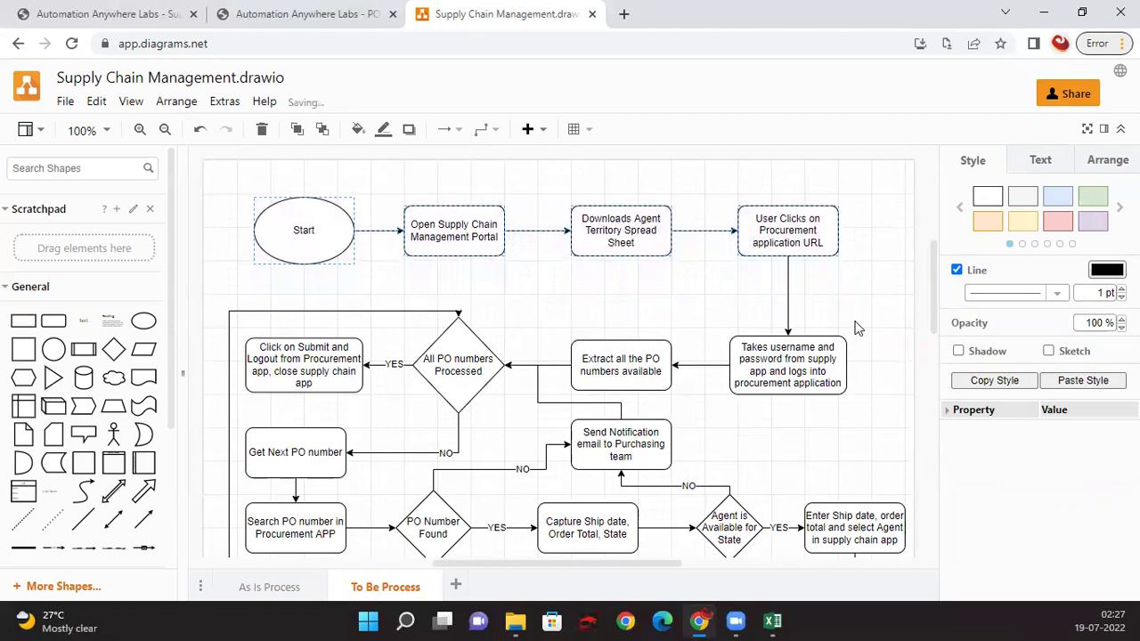
Step: Lift the loop-back arrow's top run above the All PO numbers Processed diamond
click(527, 326)
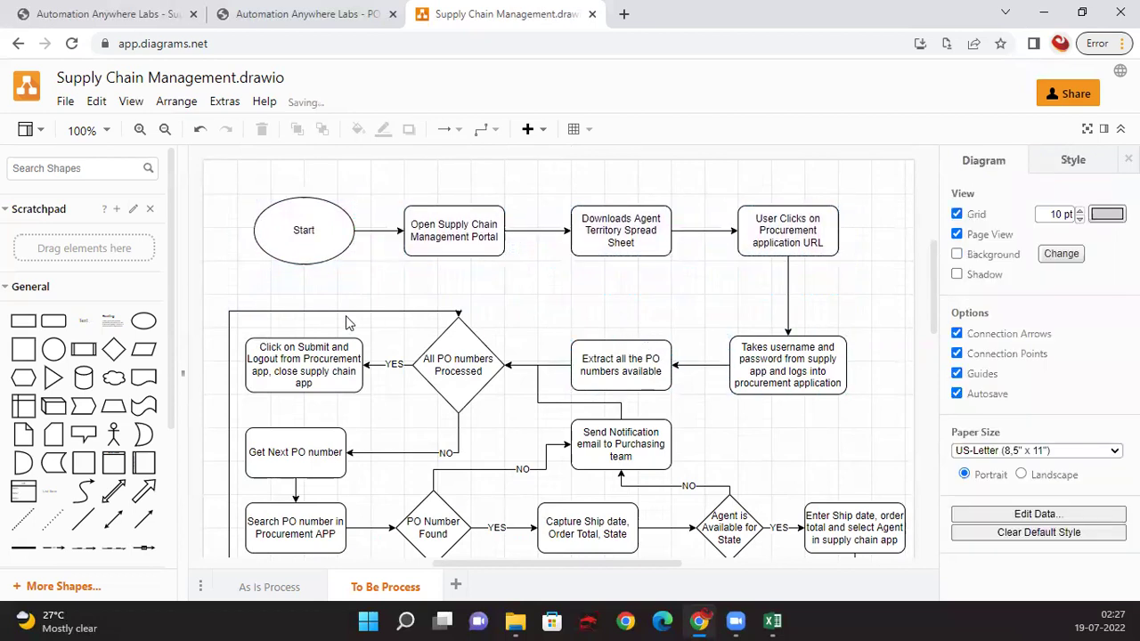
click(308, 311)
drag(302, 307, 304, 287)
click(557, 310)
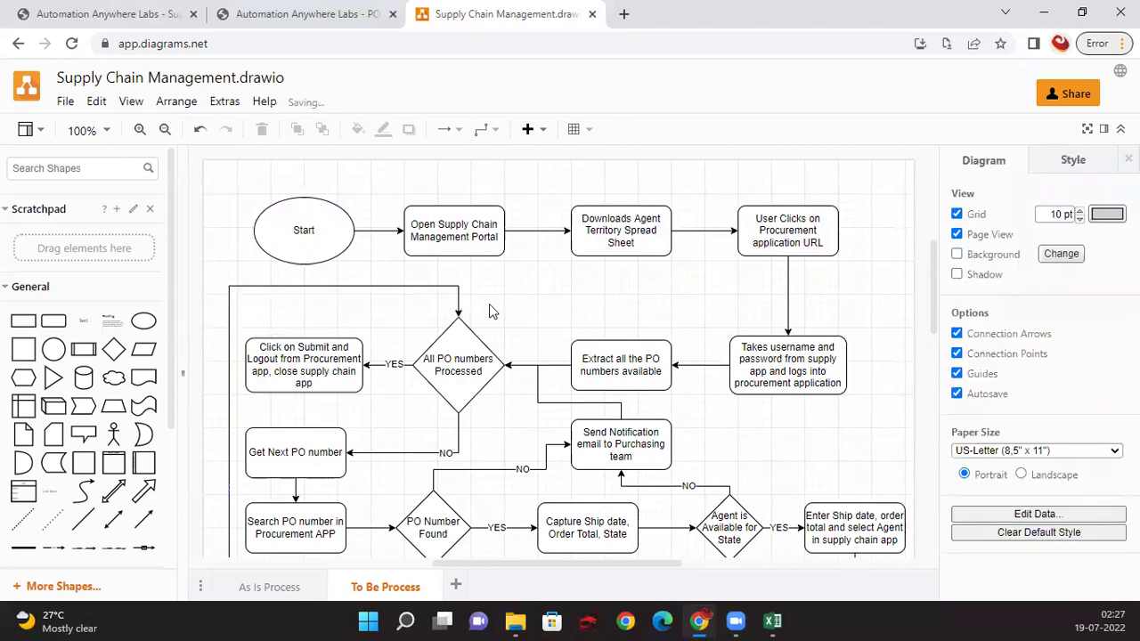
scroll(489, 304, down, 2)
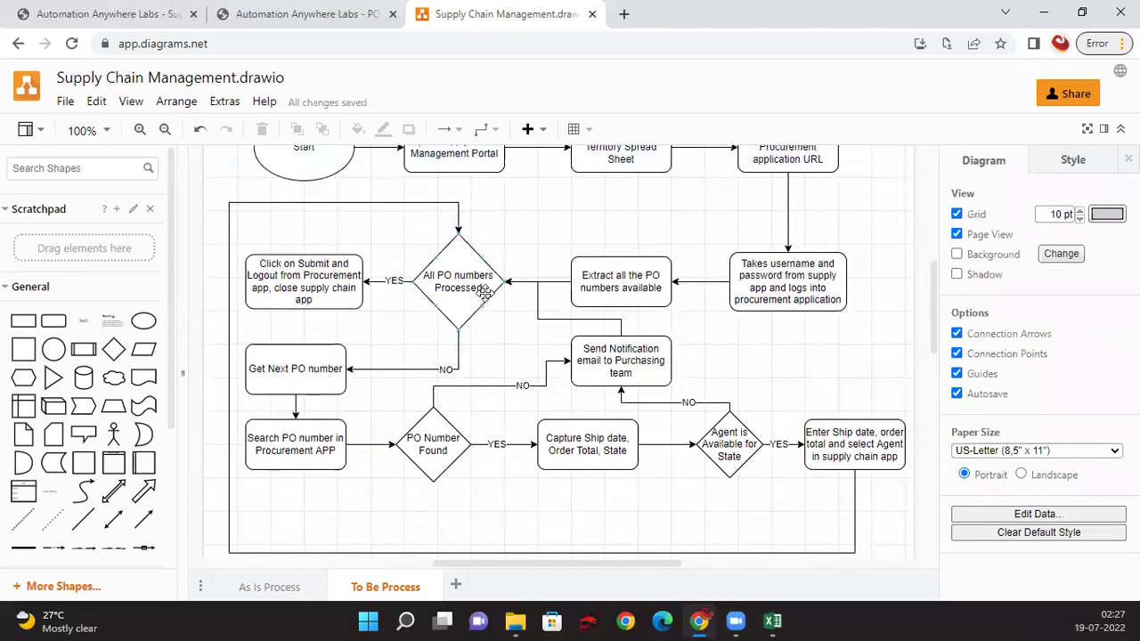
scroll(489, 292, up, 2)
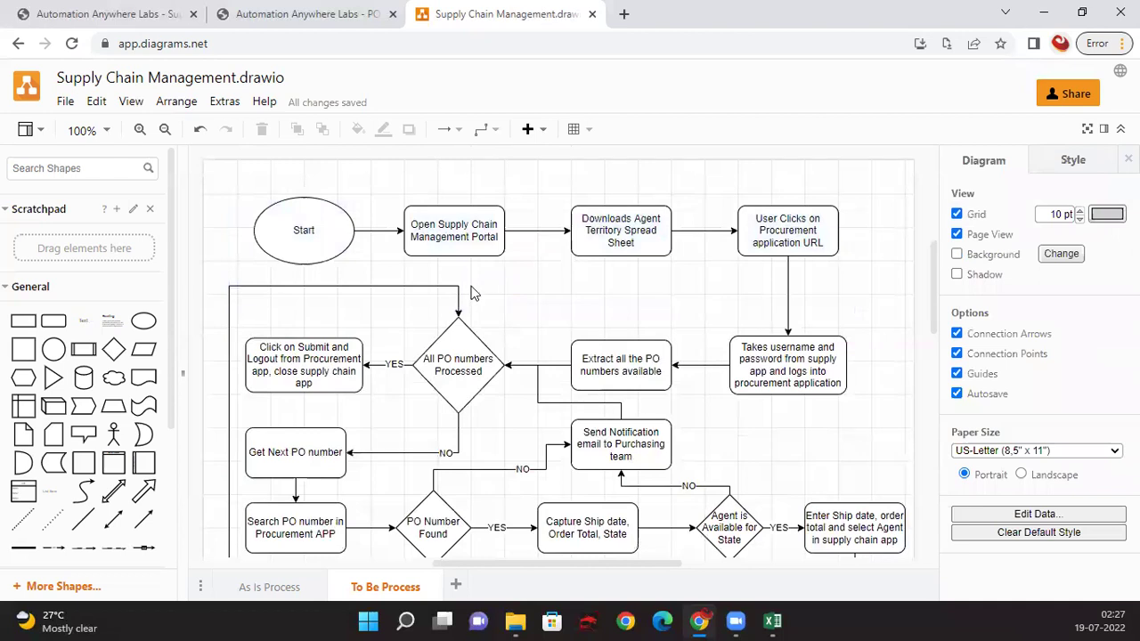
scroll(472, 291, down, 2)
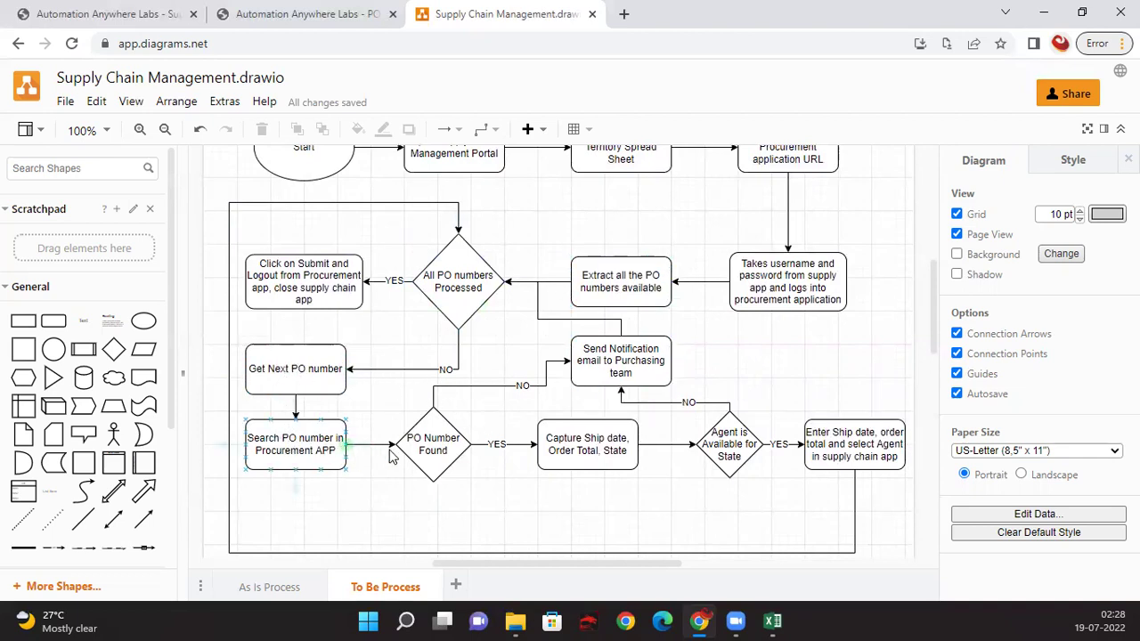
click(429, 443)
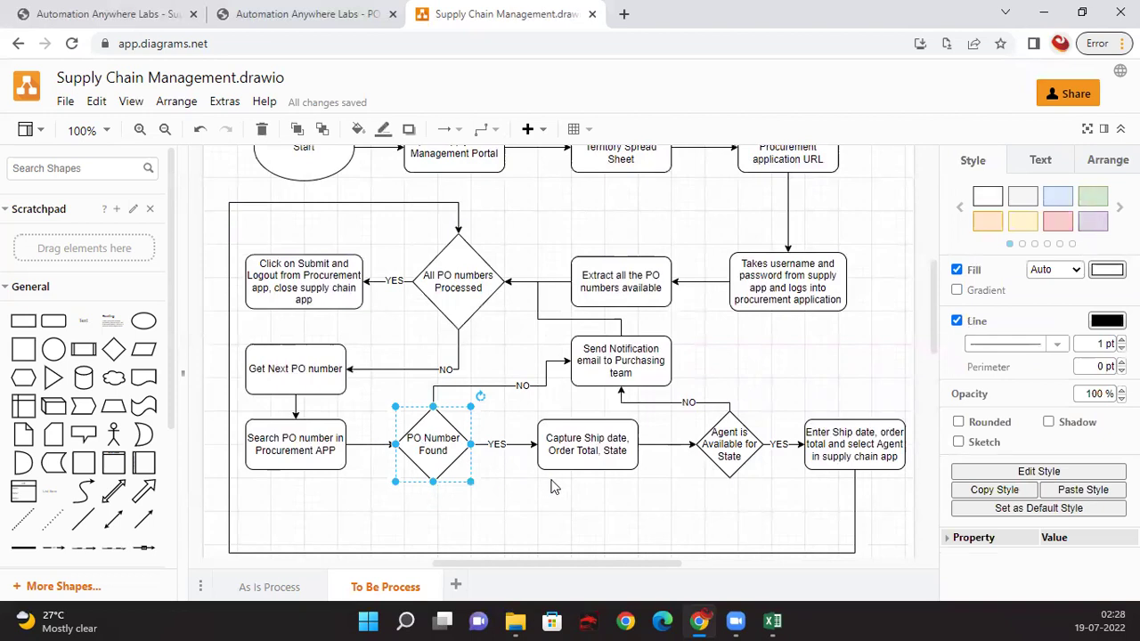
Step: Search PO Tracking for a PO number ending in 78, confirm 'No matching records found', and return to draw.io
click(321, 14)
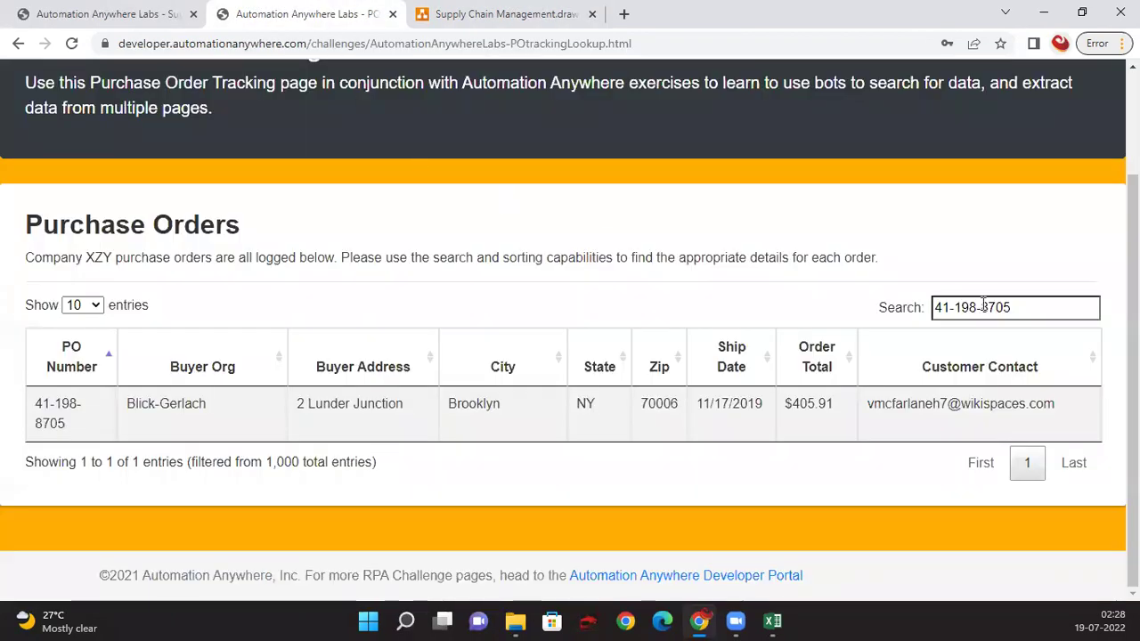
key(BackSpace)
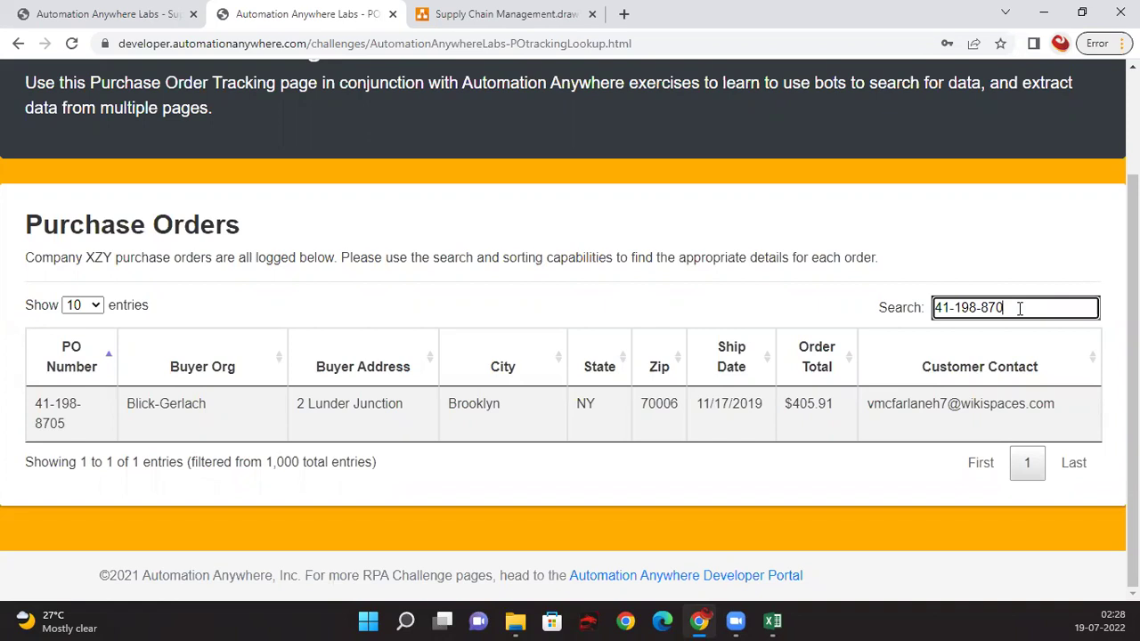
text(78)
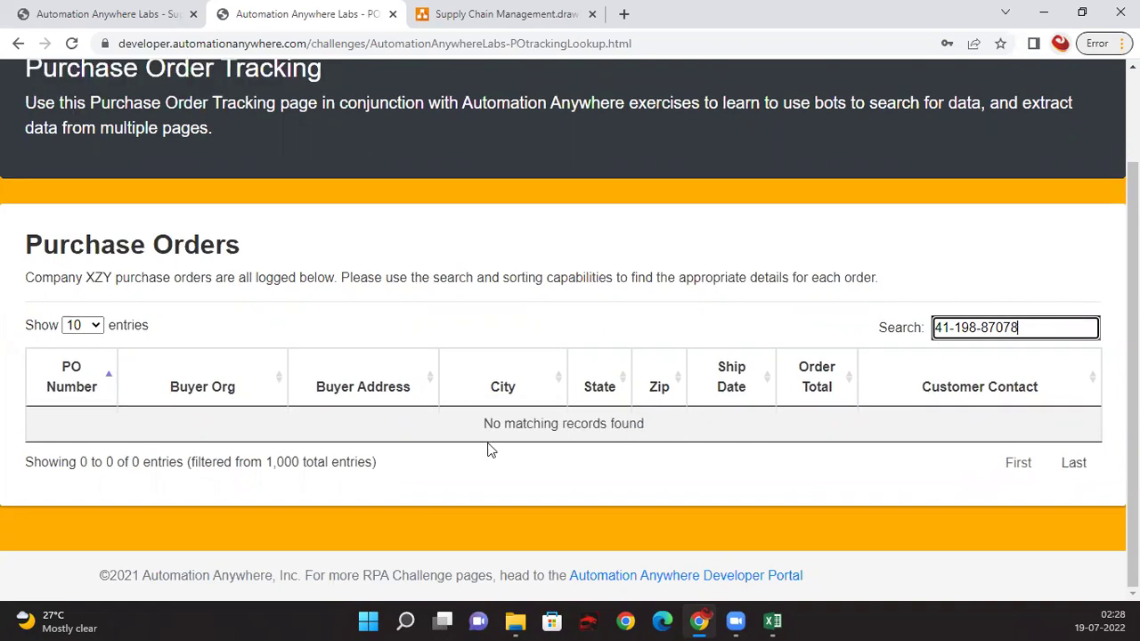
drag(476, 423, 650, 412)
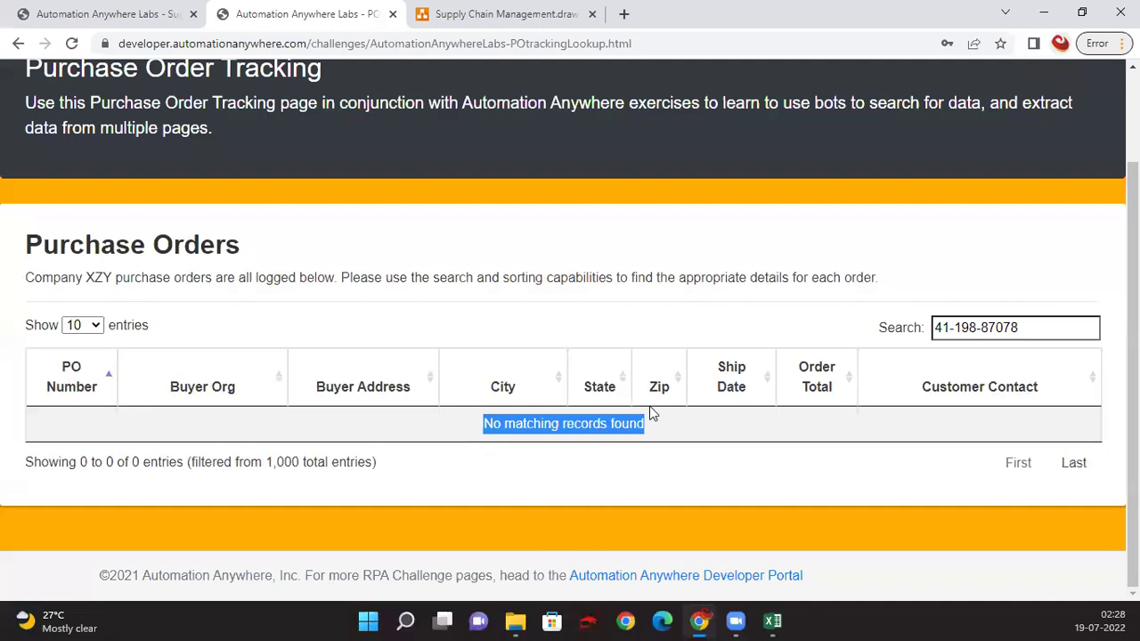
click(530, 16)
click(500, 475)
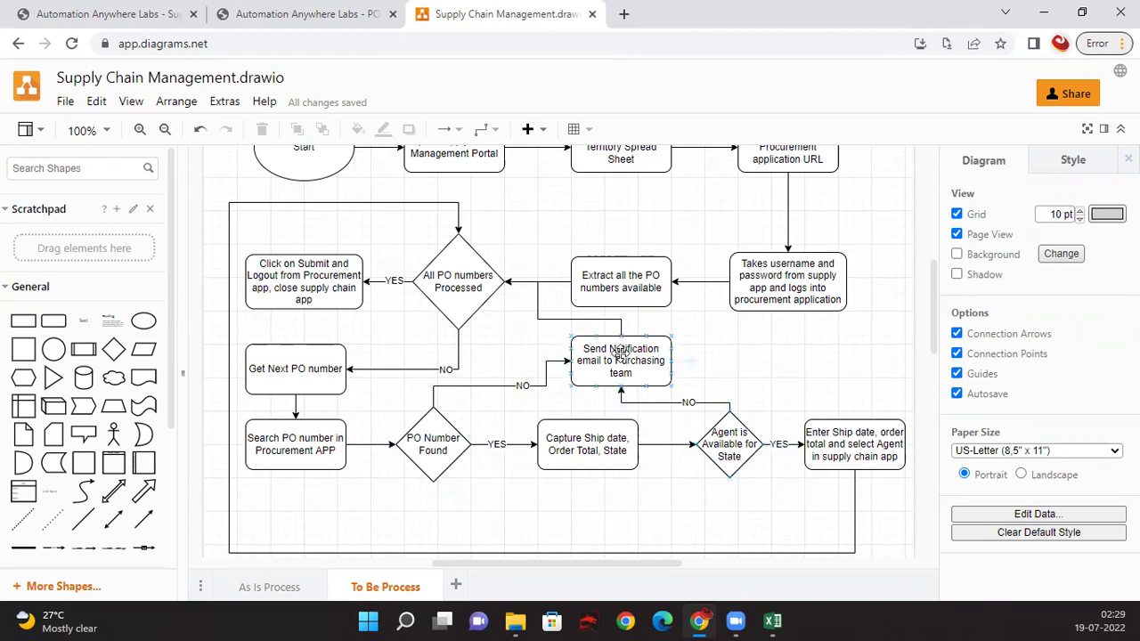
click(650, 356)
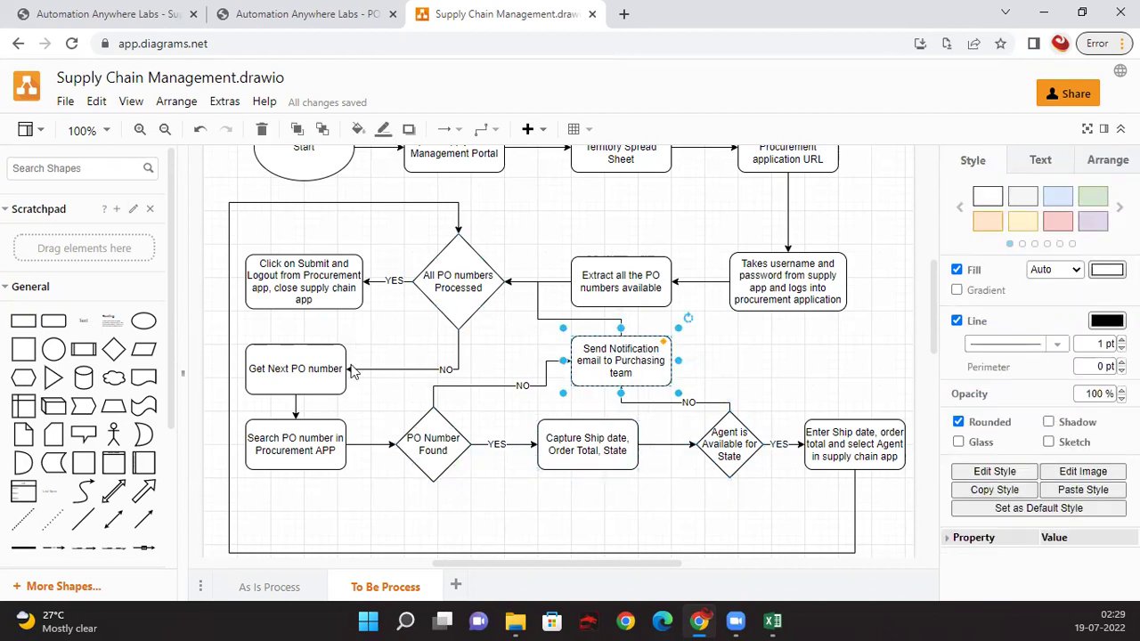
click(835, 373)
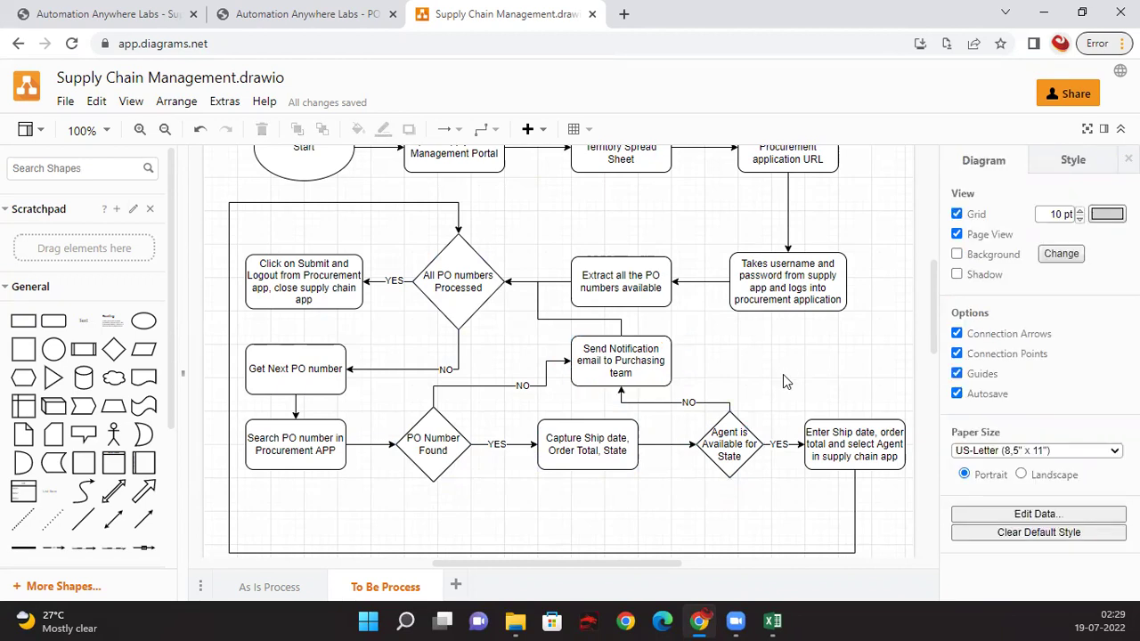
scroll(935, 314, up, 1)
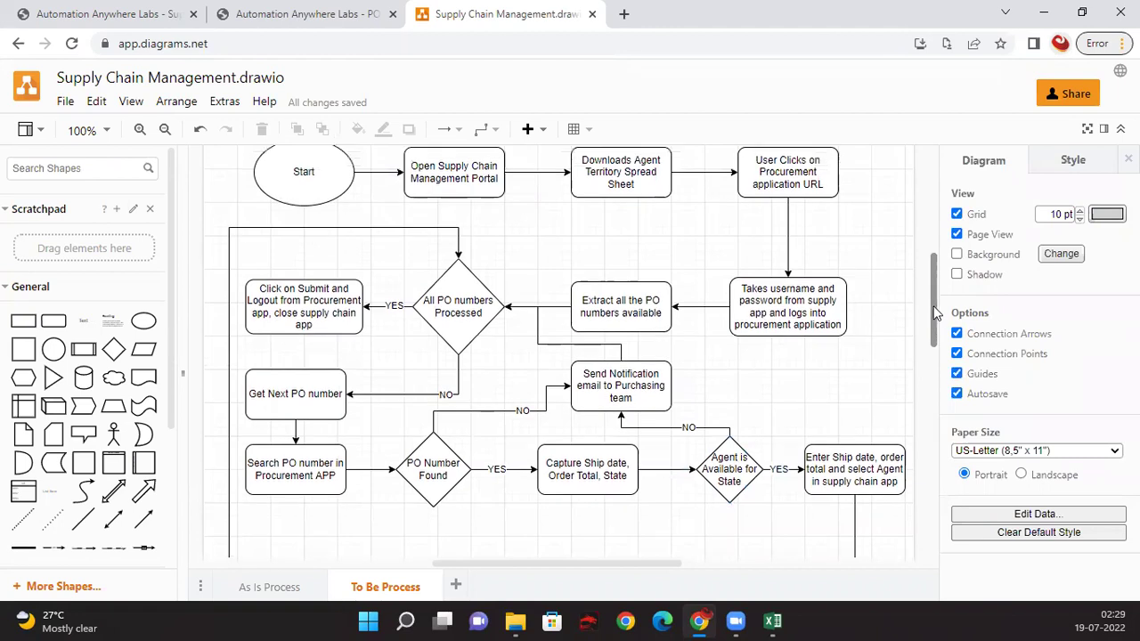
scroll(935, 312, up, 1)
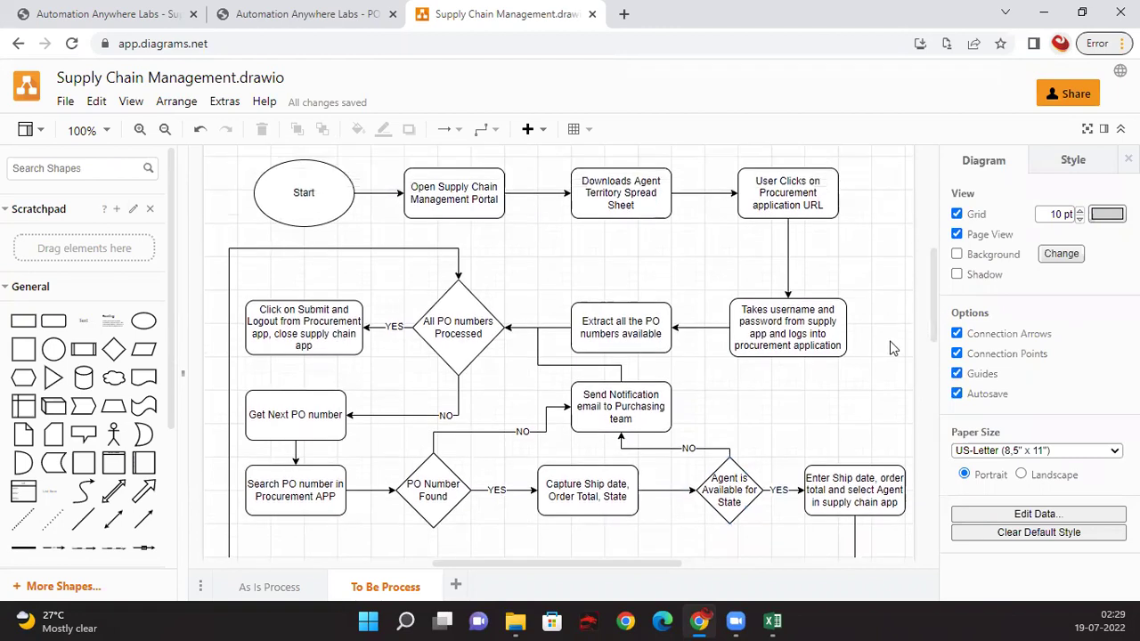